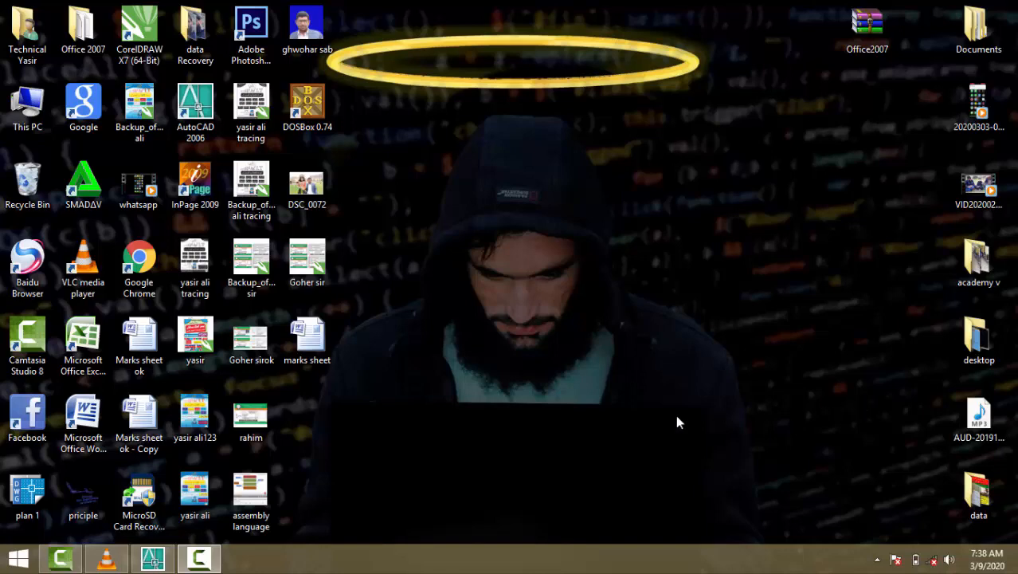
- Switch to the AutoCAD floor plan, turn off every layer except Ground, and make Ground the current layer
{"action": "left_click", "coordinate": [151, 560]}
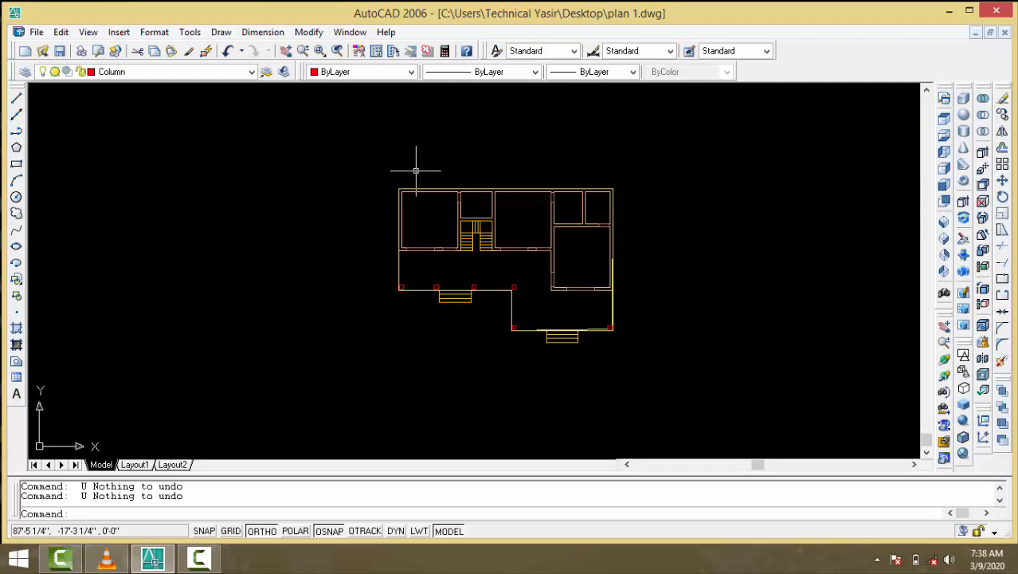
{"action": "left_click", "coordinate": [188, 76]}
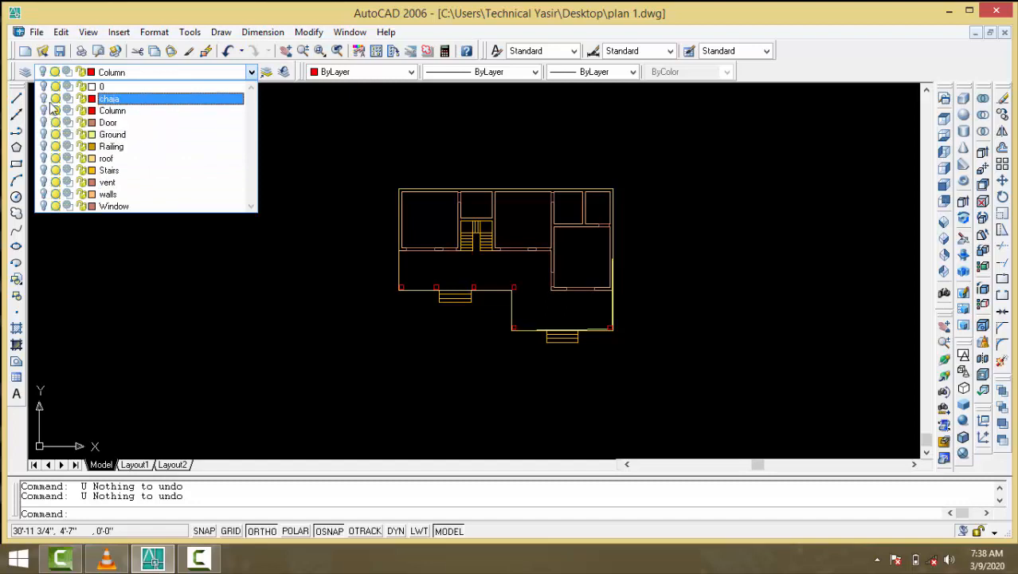
{"action": "left_click", "coordinate": [154, 248]}
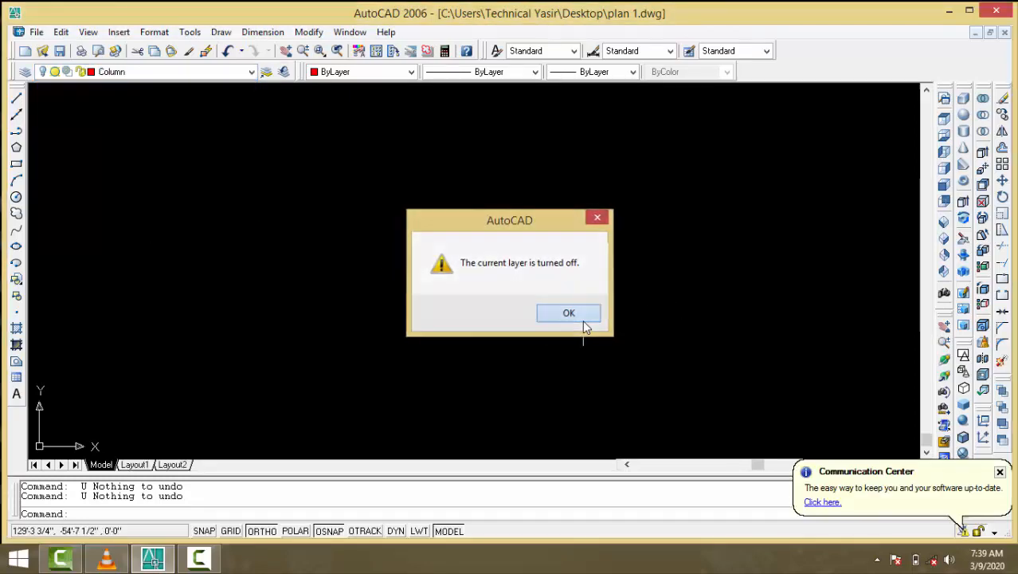
{"action": "left_click", "coordinate": [586, 315]}
{"action": "left_click", "coordinate": [111, 72]}
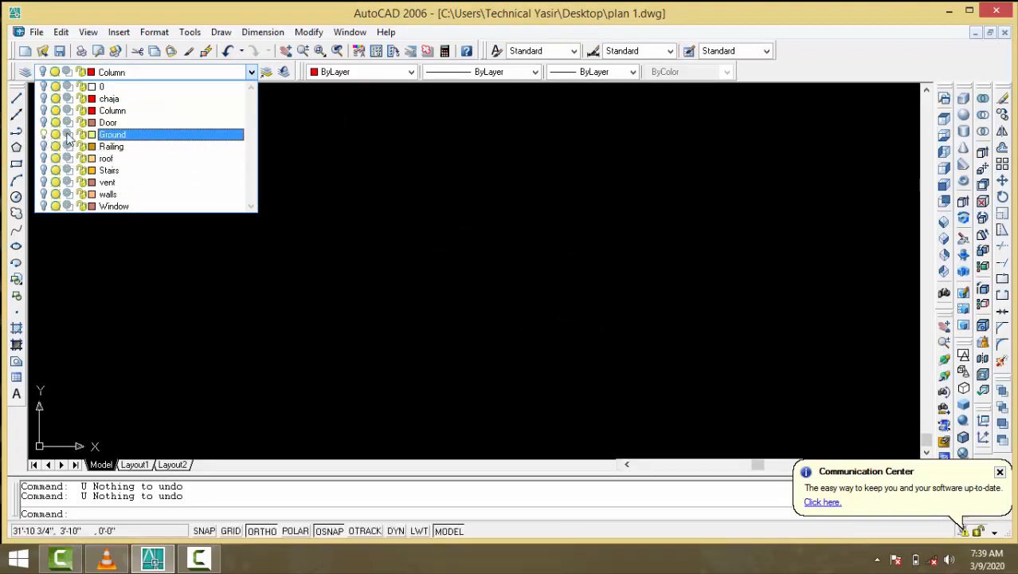
{"action": "left_click", "coordinate": [111, 135]}
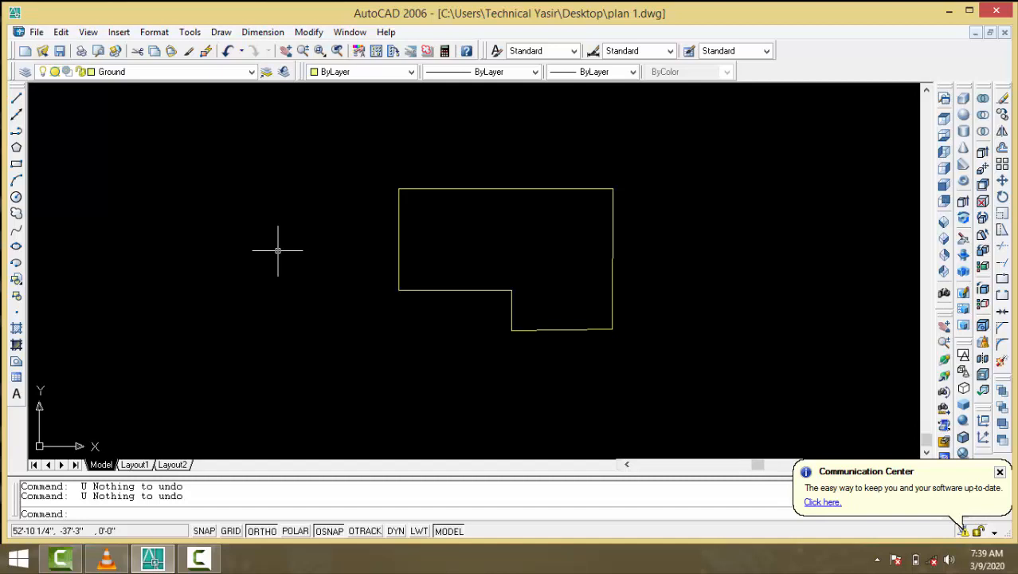
- Extrude the ground outline to a height of -2' with a taper angle of 0 and shade it as Gouraud+Edges
{"action": "left_click", "coordinate": [943, 224]}
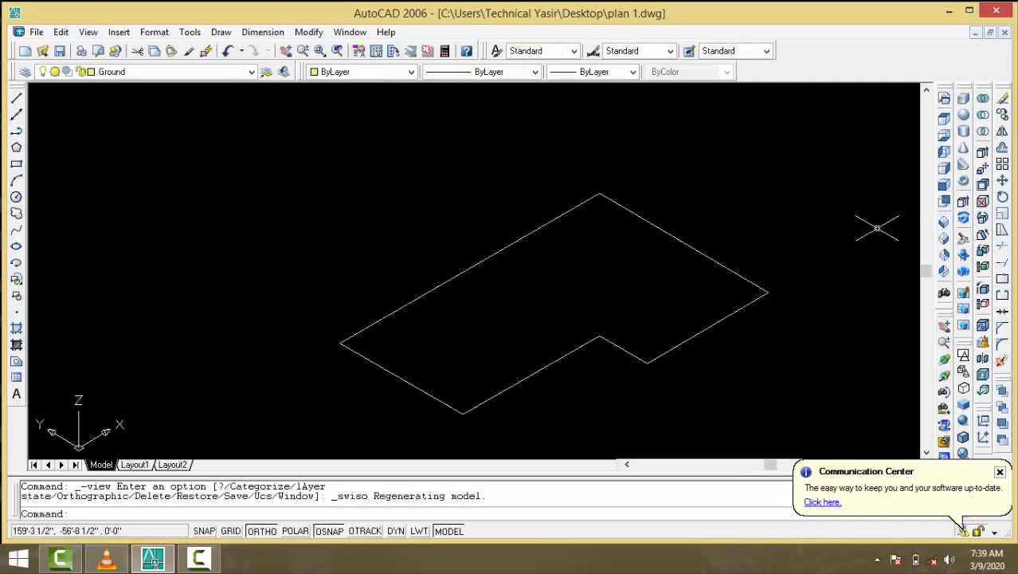
{"action": "scroll", "coordinate": [625, 273], "scroll_direction": "down", "scroll_amount": 2}
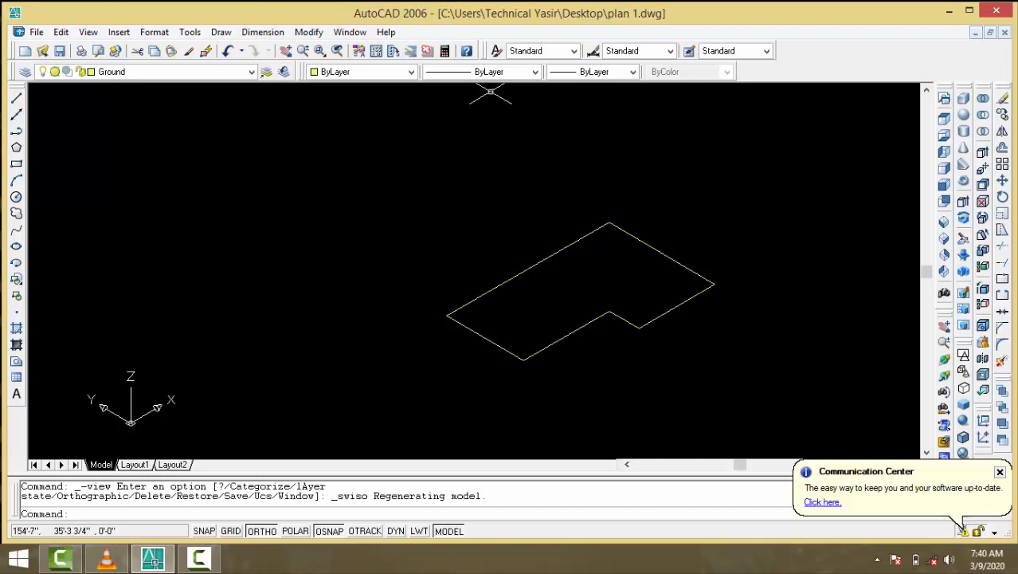
{"action": "left_click", "coordinate": [221, 32]}
{"action": "mouse_move", "coordinate": [258, 185]}
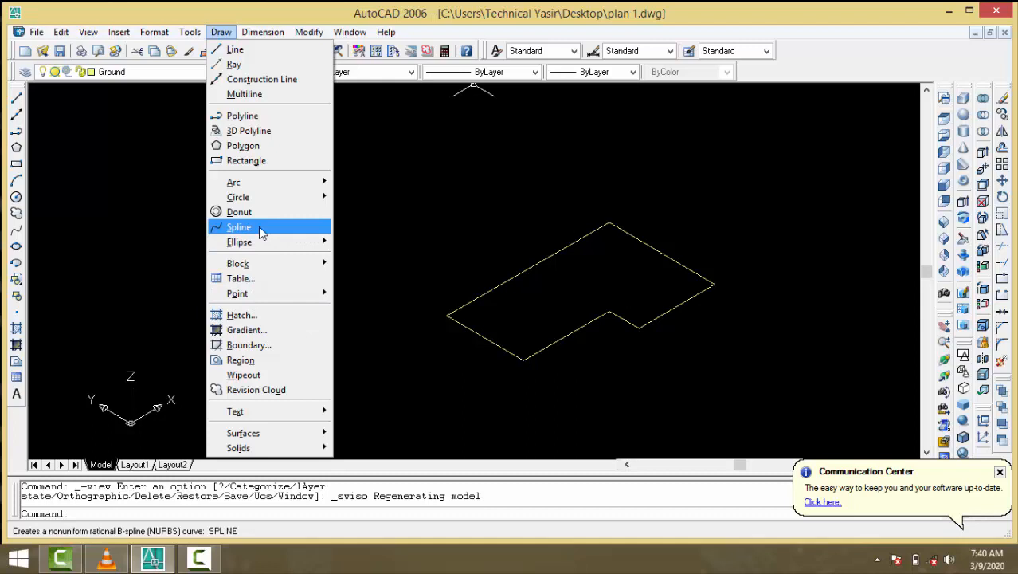
{"action": "mouse_move", "coordinate": [303, 451]}
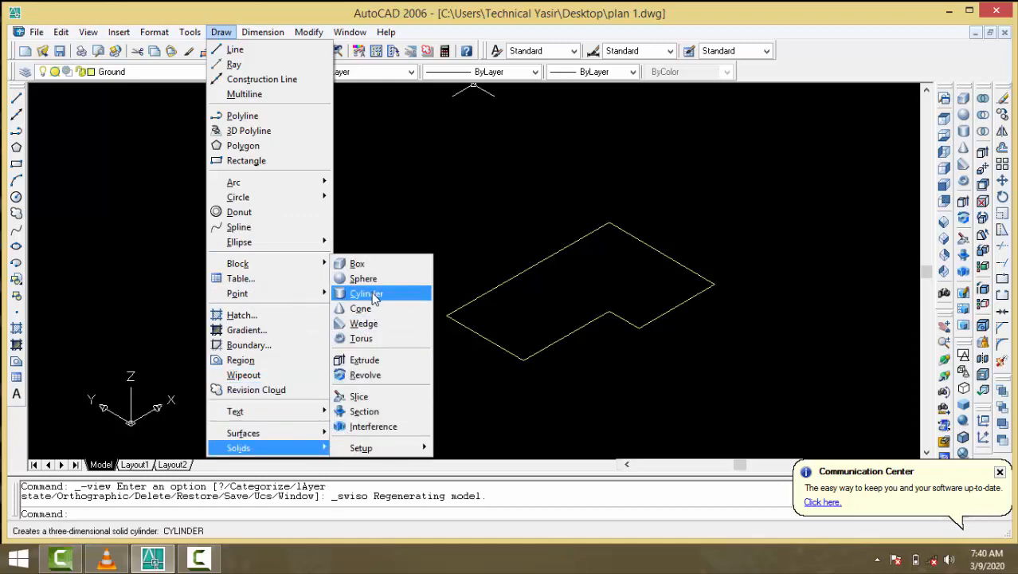
{"action": "left_click", "coordinate": [365, 361]}
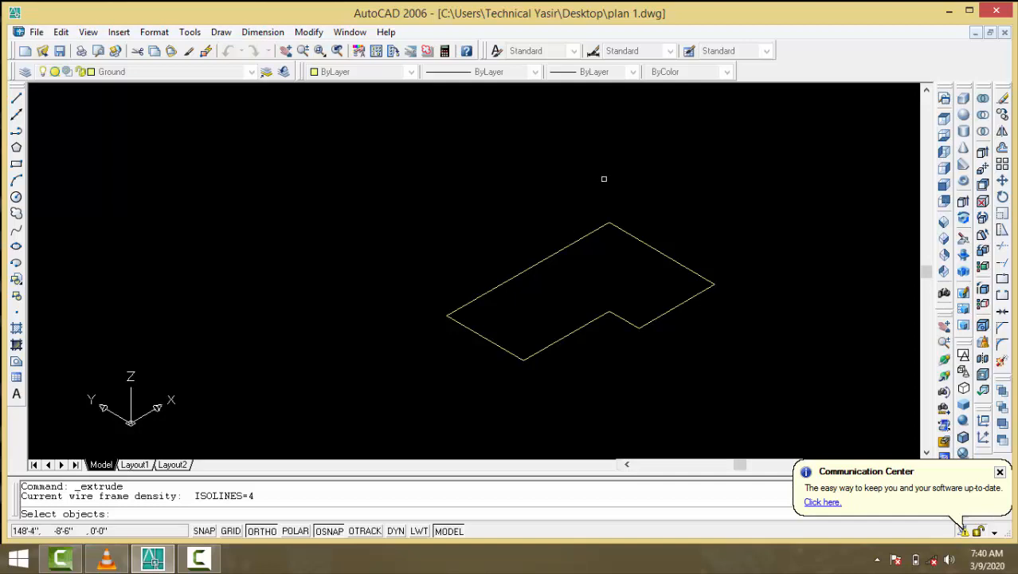
{"action": "left_click", "coordinate": [624, 230]}
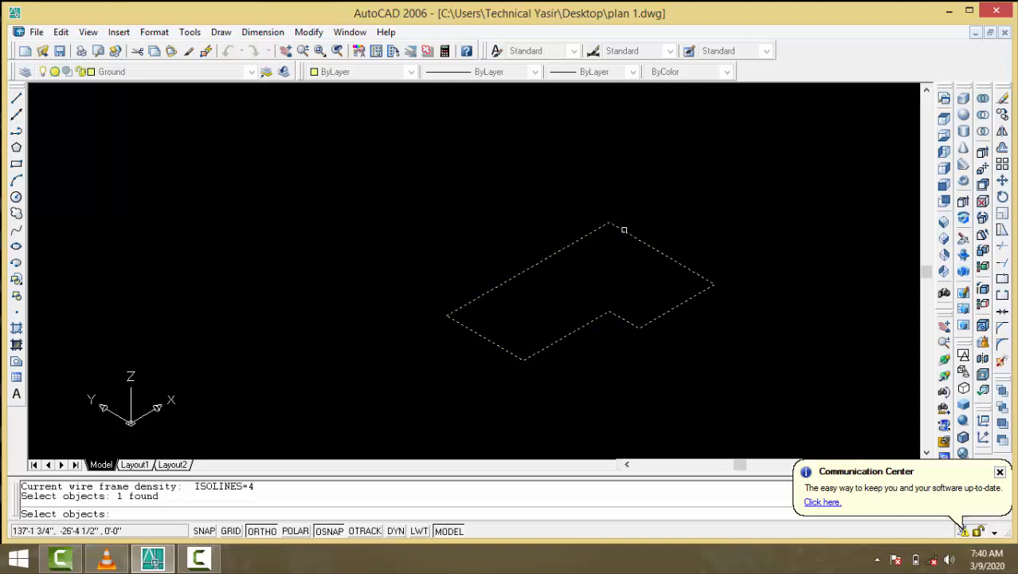
{"action": "key", "text": "Return"}
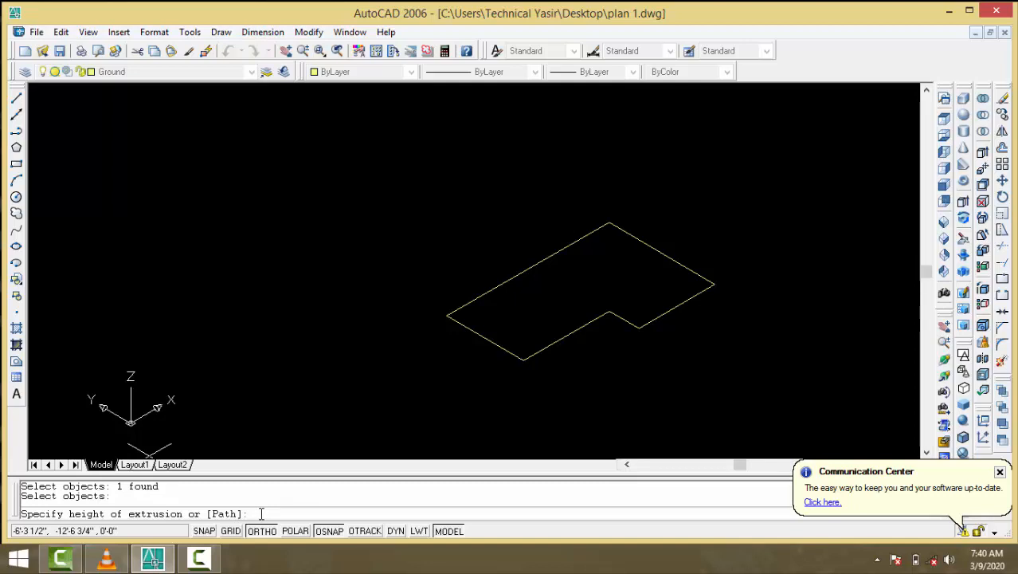
{"action": "type", "text": "-2'"}
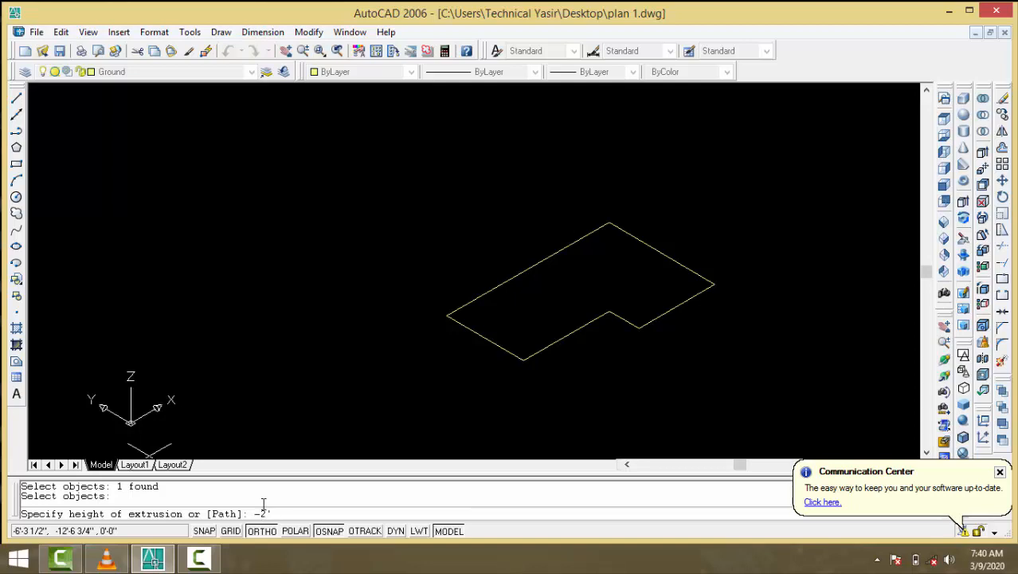
{"action": "key", "text": "Return"}
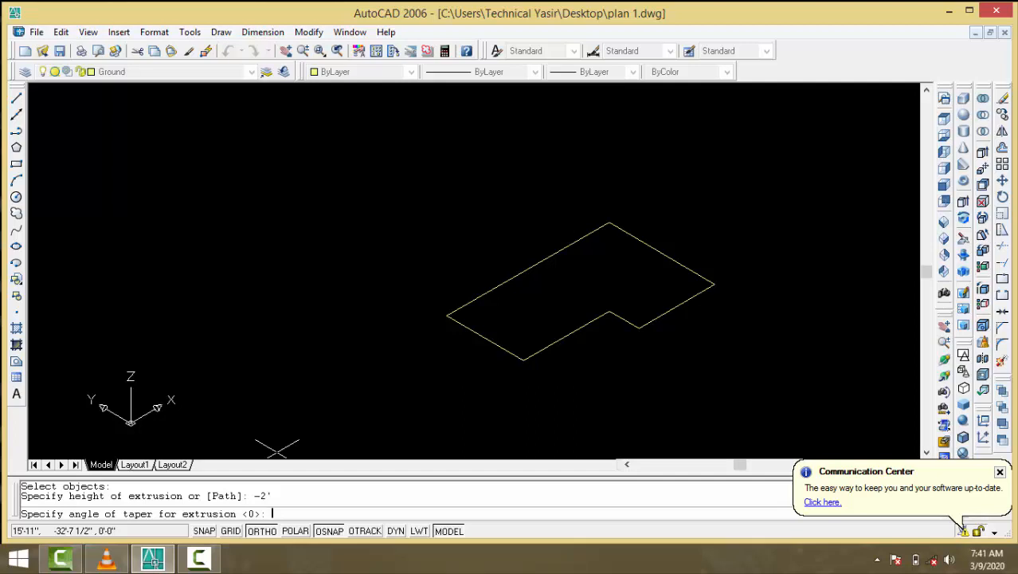
{"action": "key", "text": "Return"}
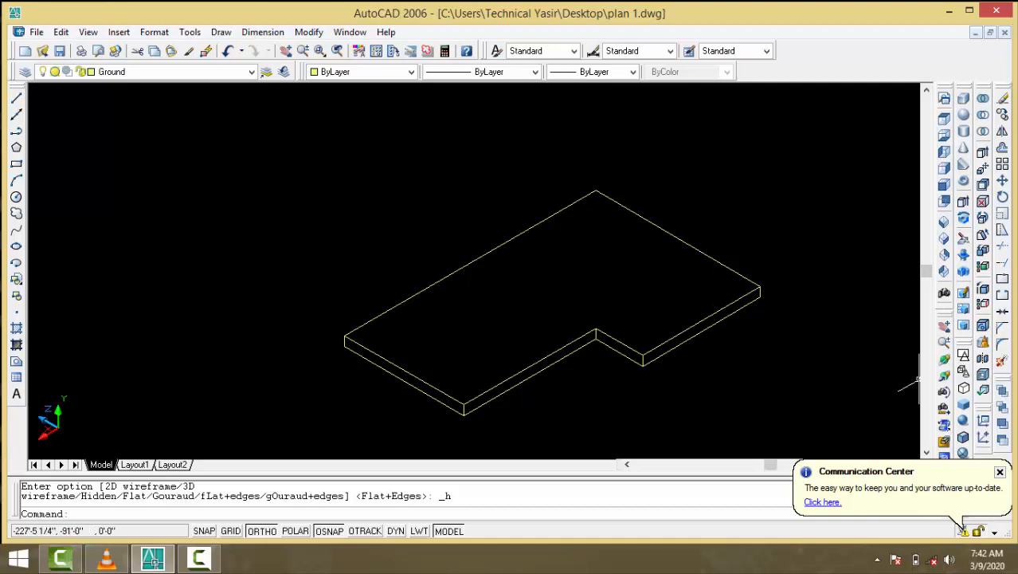
{"action": "left_click", "coordinate": [963, 452]}
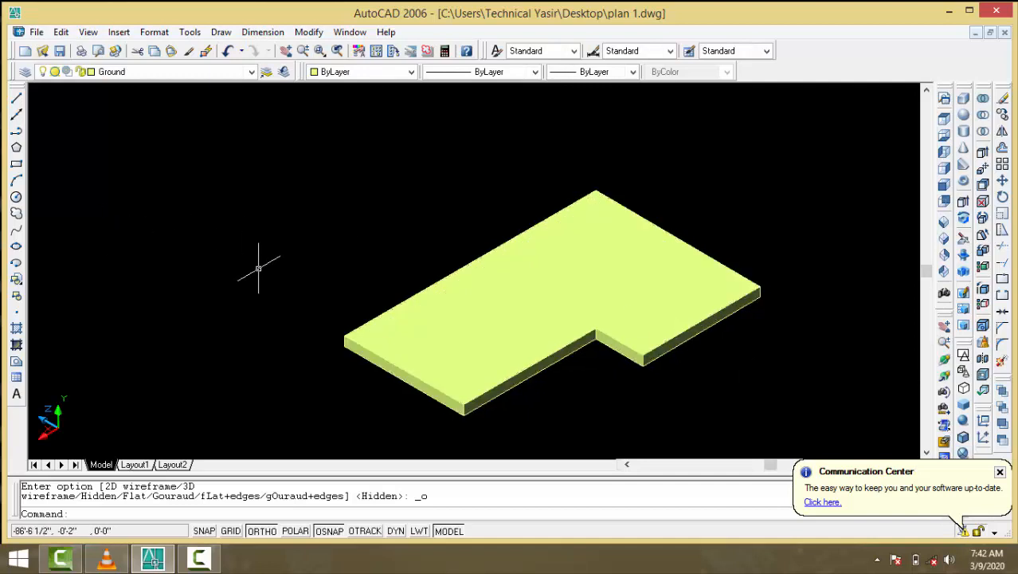
- Turn off the Ground layer, turn on the walls layer, and make walls the current layer
{"action": "left_click", "coordinate": [151, 73]}
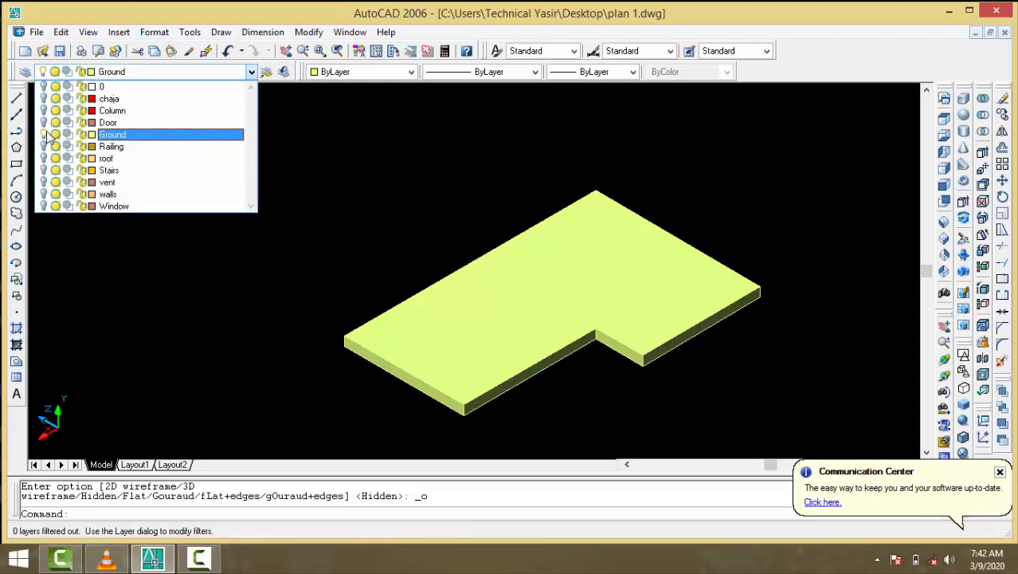
{"action": "left_click", "coordinate": [43, 195]}
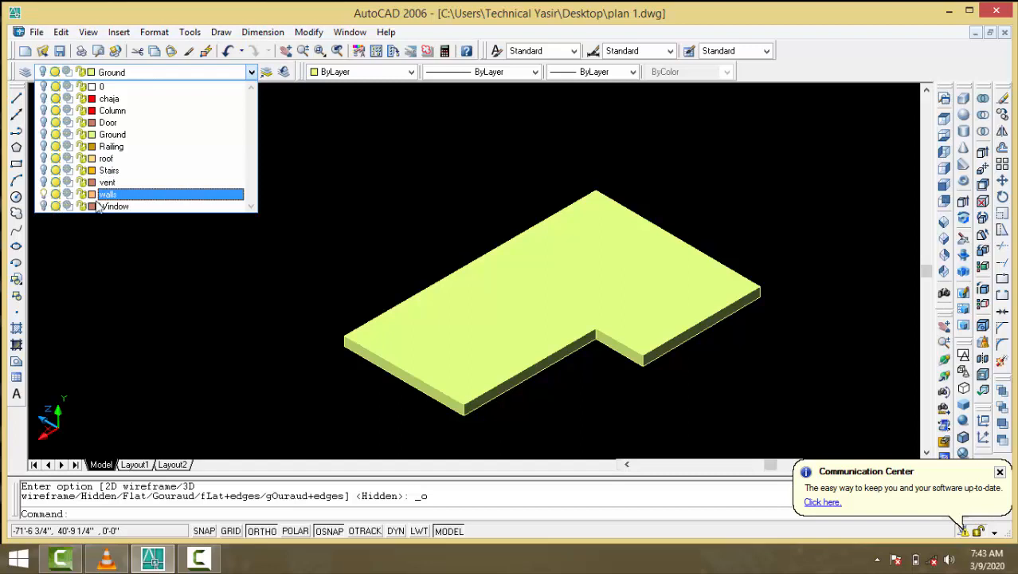
{"action": "left_click", "coordinate": [122, 198]}
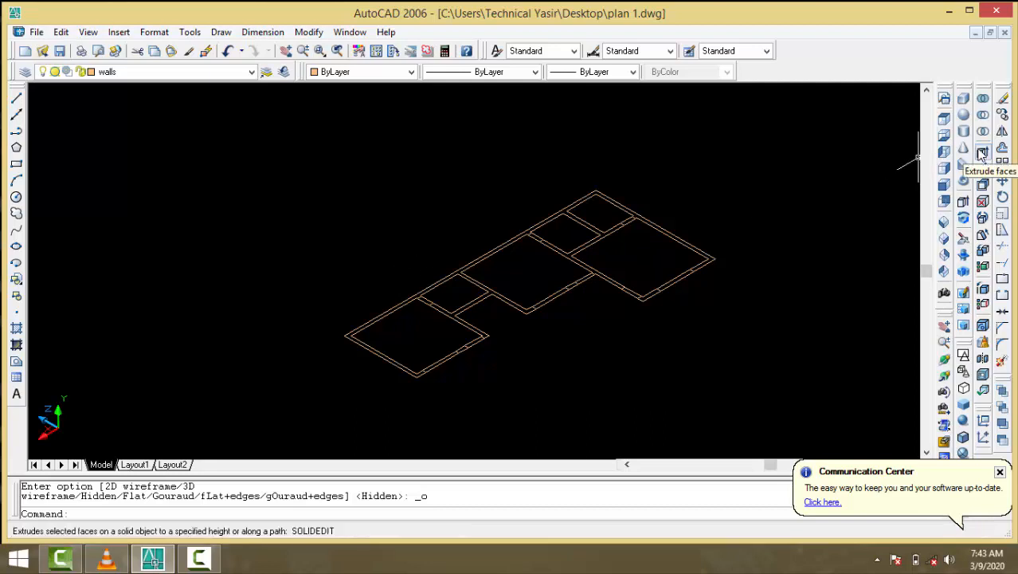
{"action": "left_click", "coordinate": [743, 188]}
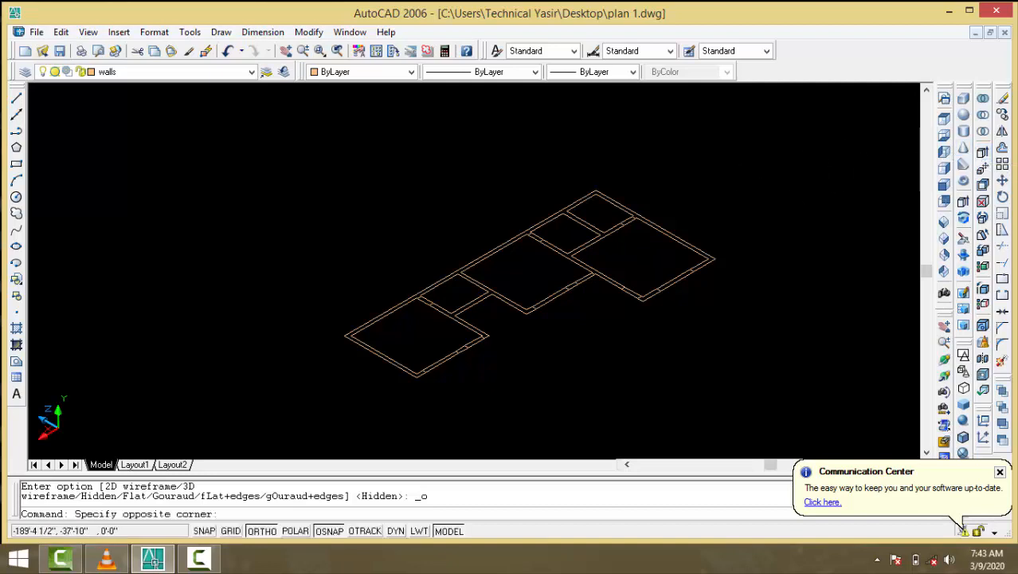
{"action": "type", "text": "ext"}
{"action": "key", "text": "Return"}
{"action": "left_click", "coordinate": [573, 352]}
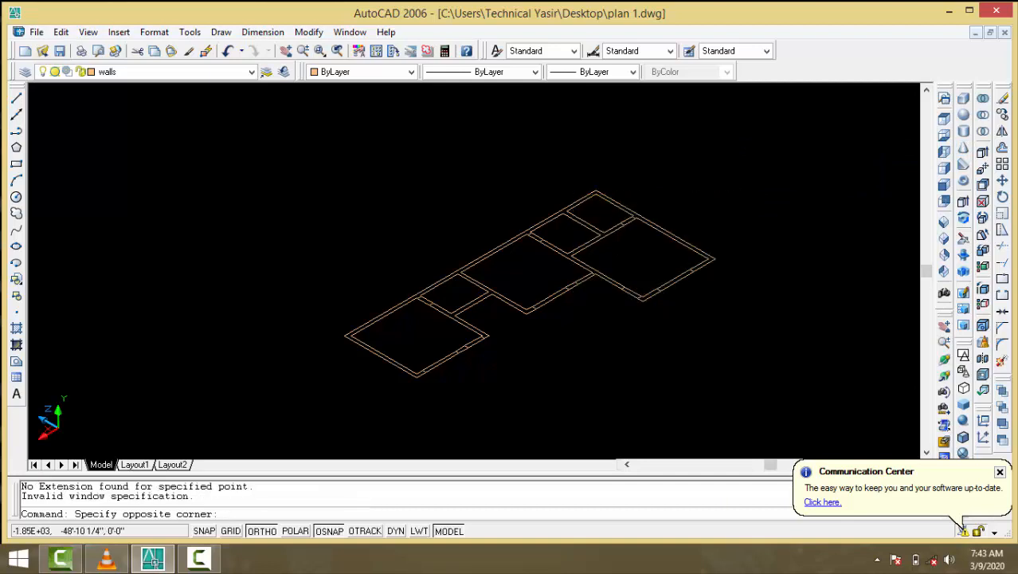
{"action": "left_click", "coordinate": [520, 339]}
{"action": "type", "text": "shademode"}
{"action": "key", "text": "Return"}
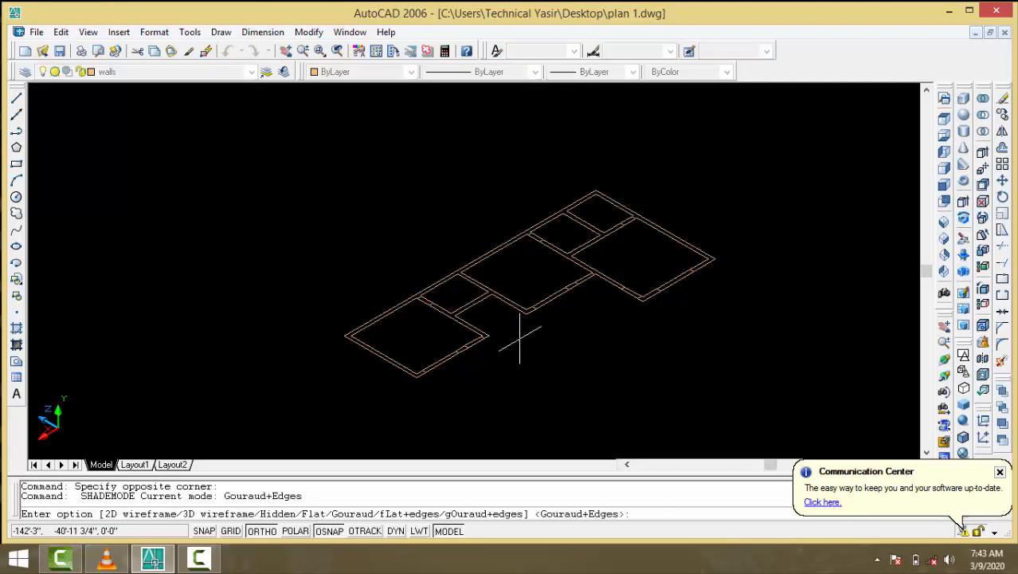
{"action": "type", "text": "ext"}
{"action": "key", "text": "Return"}
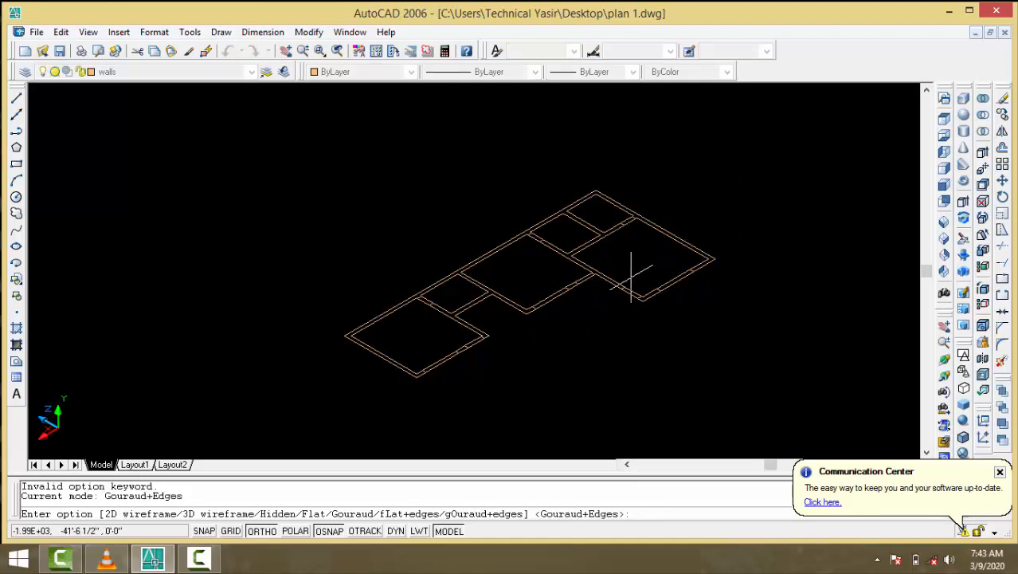
- Extrude all the wall outlines to a height of 11' with a taper angle of 0
{"action": "left_click", "coordinate": [514, 319]}
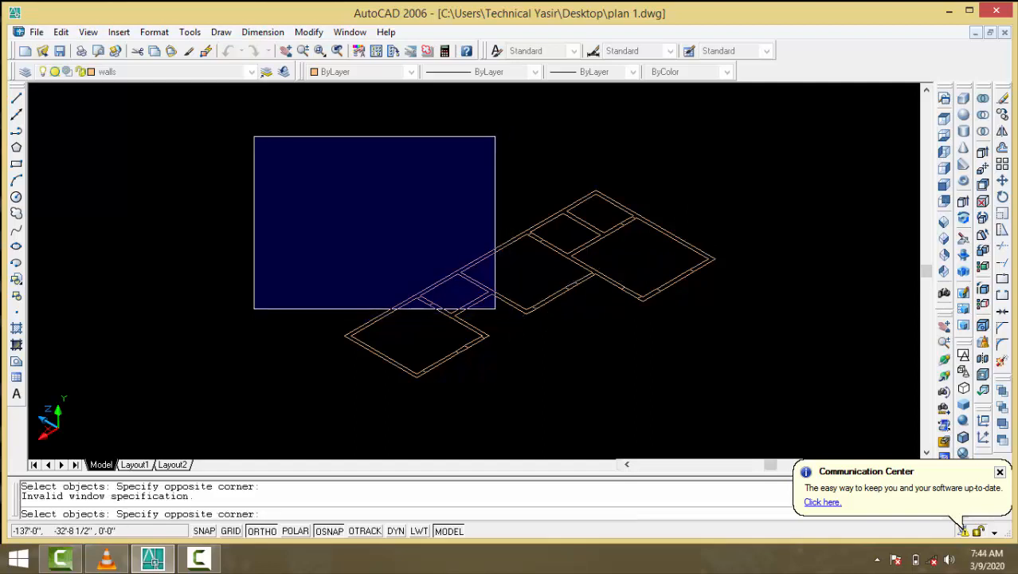
{"action": "left_click", "coordinate": [482, 295]}
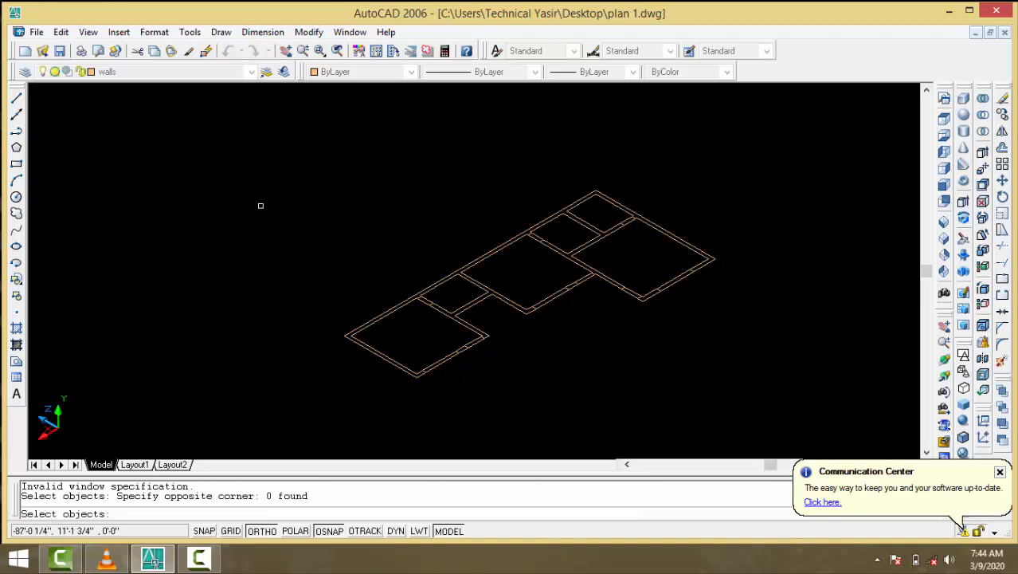
{"action": "left_click", "coordinate": [257, 178]}
{"action": "left_click", "coordinate": [727, 423]}
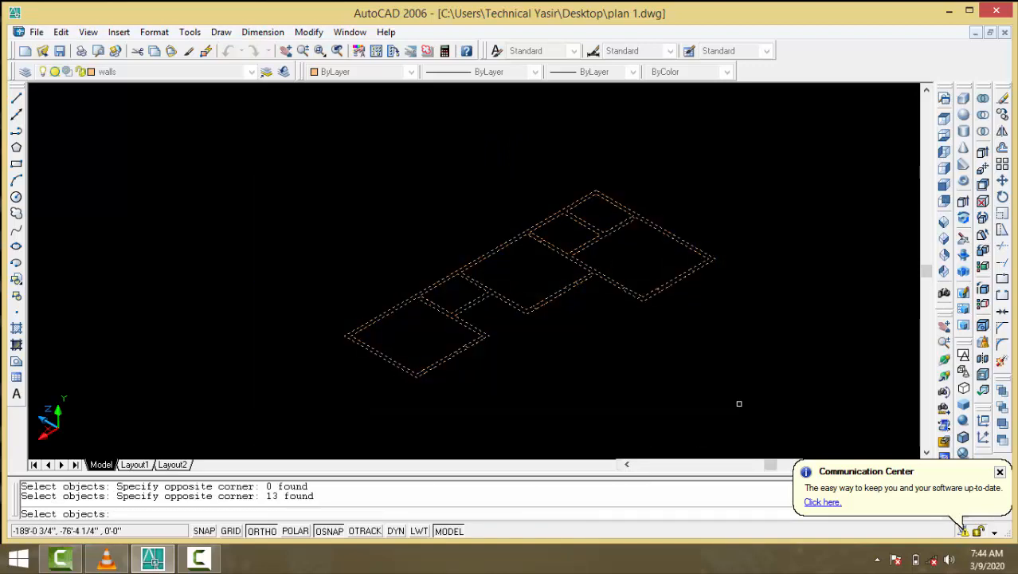
{"action": "key", "text": "Return"}
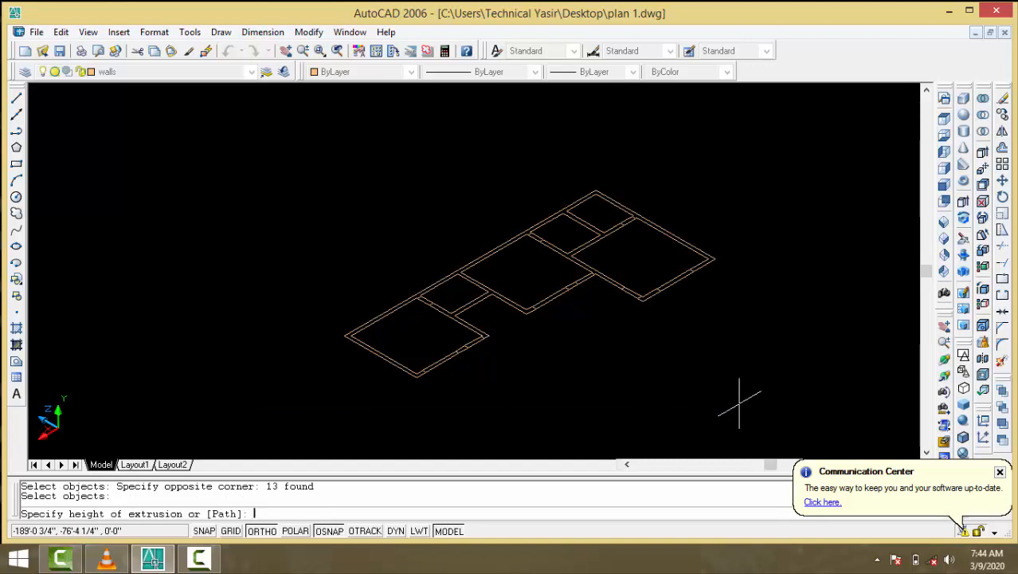
{"action": "type", "text": "11'"}
{"action": "key", "text": "Return"}
{"action": "key", "text": "Return"}
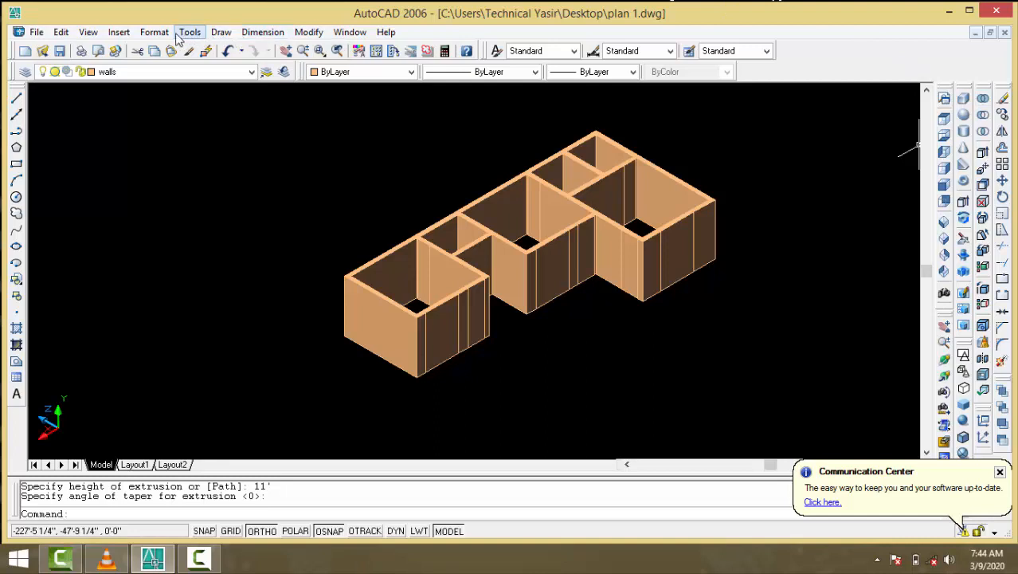
- Union all the extruded walls into a single solid
{"action": "left_click", "coordinate": [307, 34]}
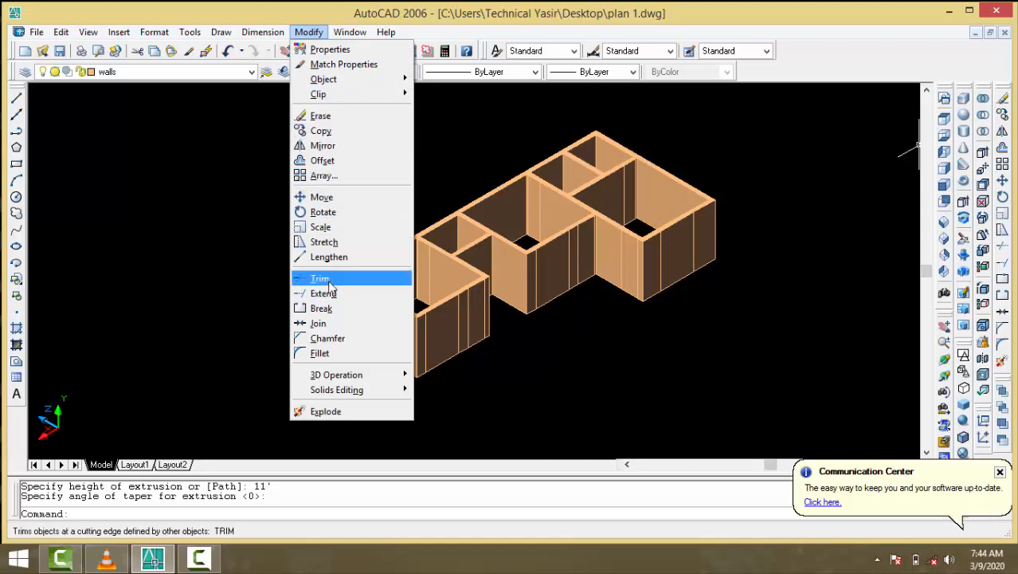
{"action": "mouse_move", "coordinate": [338, 395]}
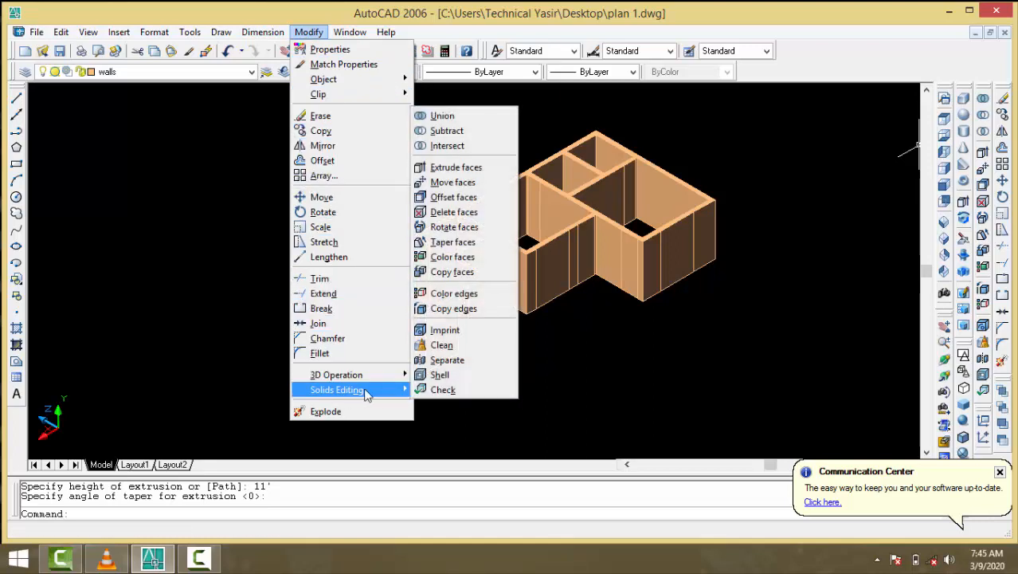
{"action": "left_click", "coordinate": [461, 122]}
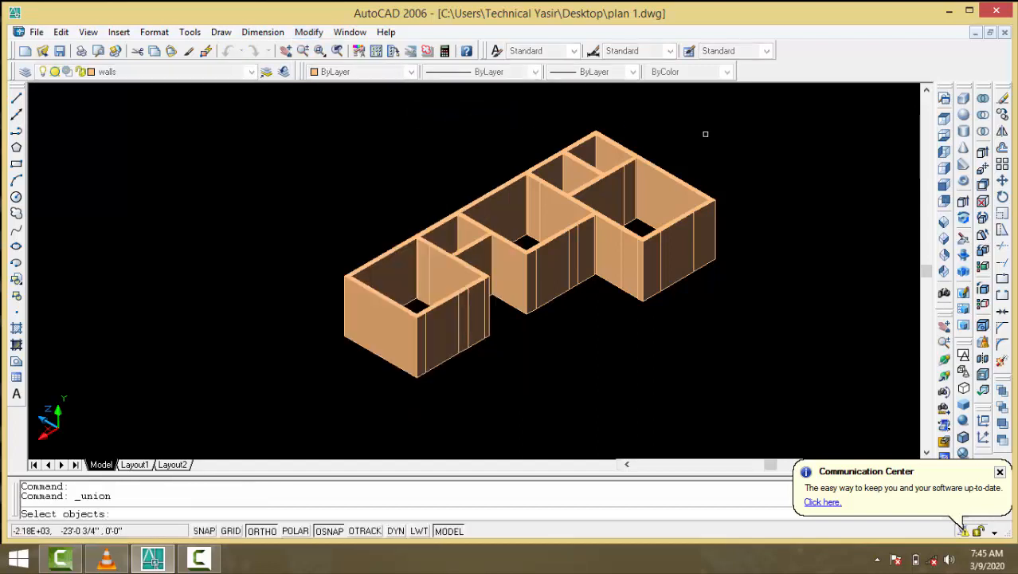
{"action": "left_click", "coordinate": [802, 137]}
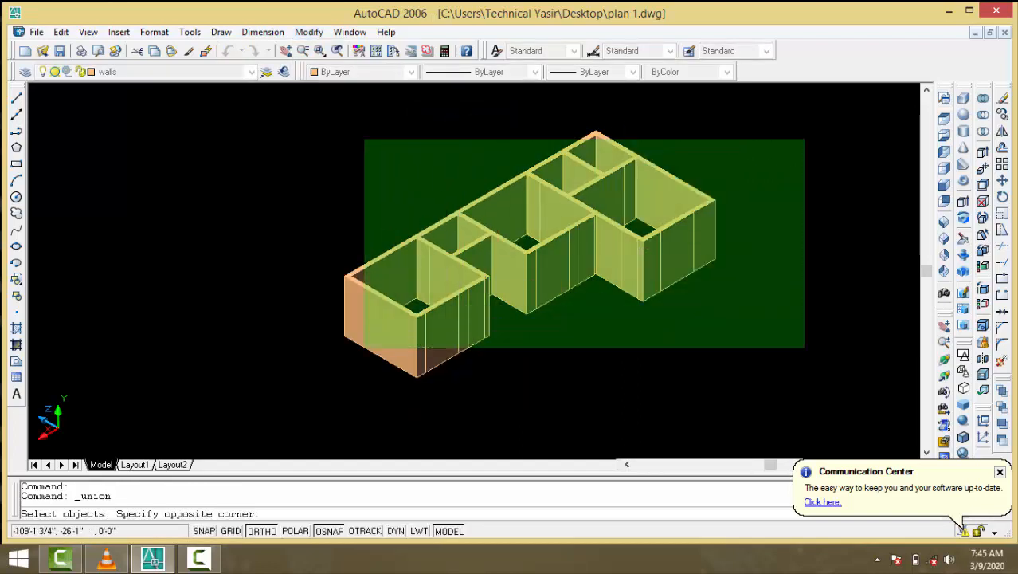
{"action": "left_click", "coordinate": [314, 381]}
{"action": "key", "text": "Return"}
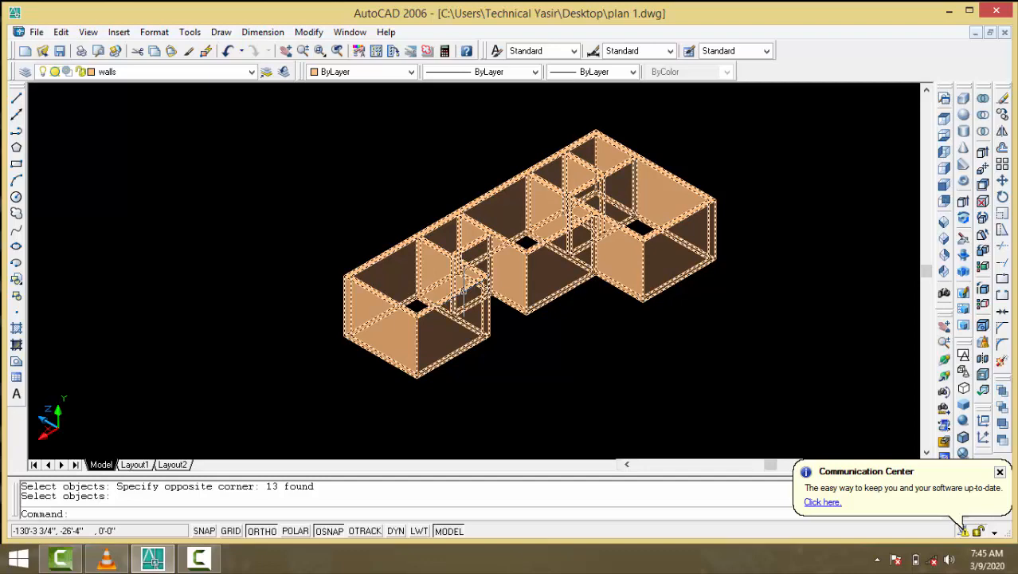
{"action": "left_click", "coordinate": [305, 241]}
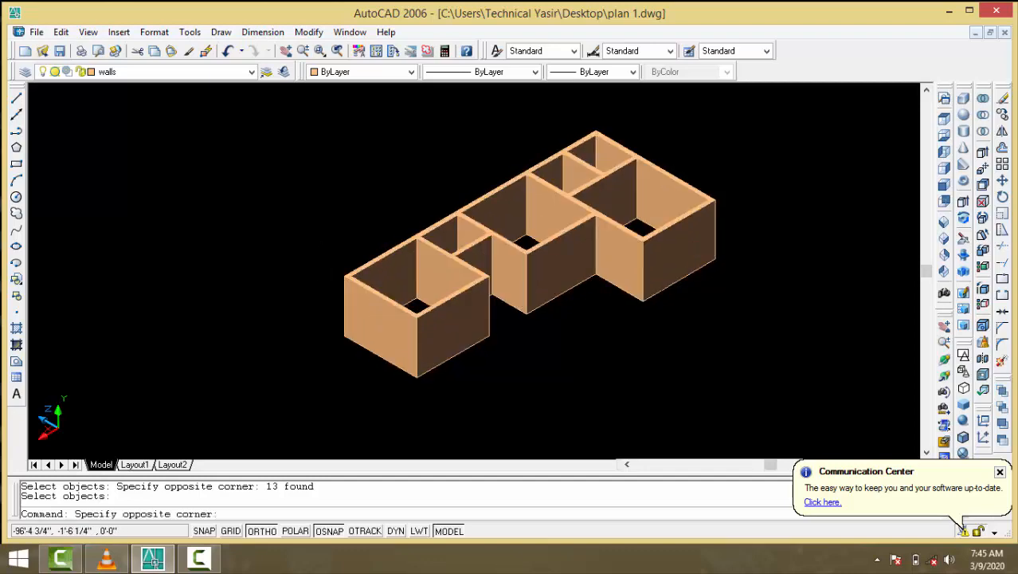
{"action": "left_click", "coordinate": [243, 235]}
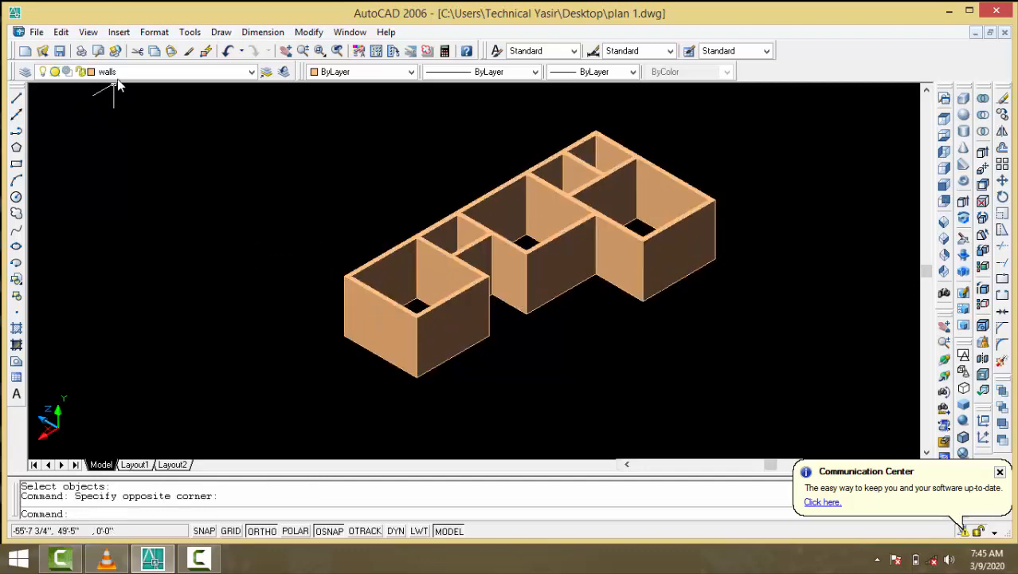
- Make Window the only visible layer and current, then extrude all the window outlines to a height of 4' with a taper angle of 0
{"action": "left_click", "coordinate": [119, 73]}
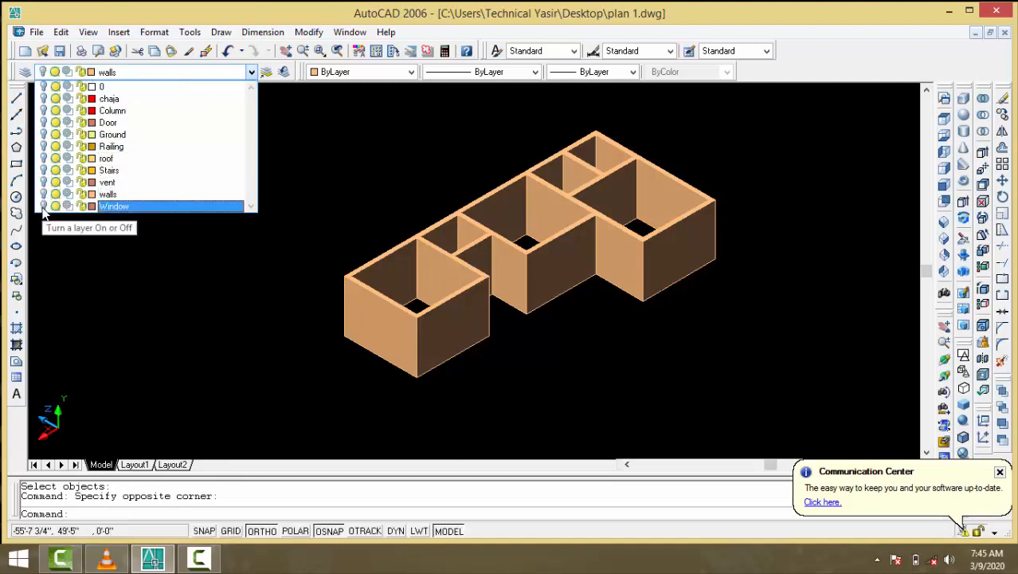
{"action": "left_click", "coordinate": [116, 207]}
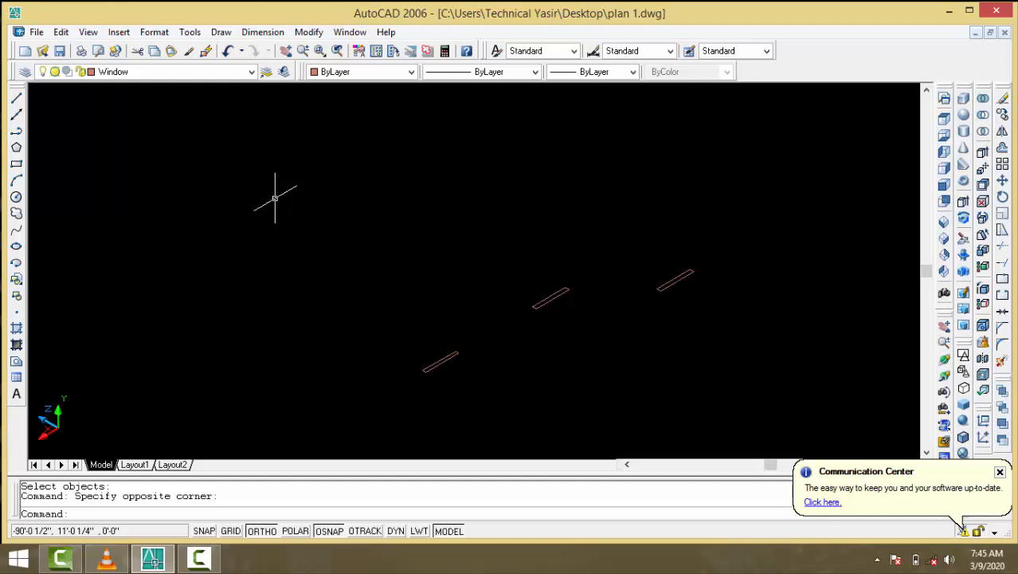
{"action": "type", "text": "ex"}
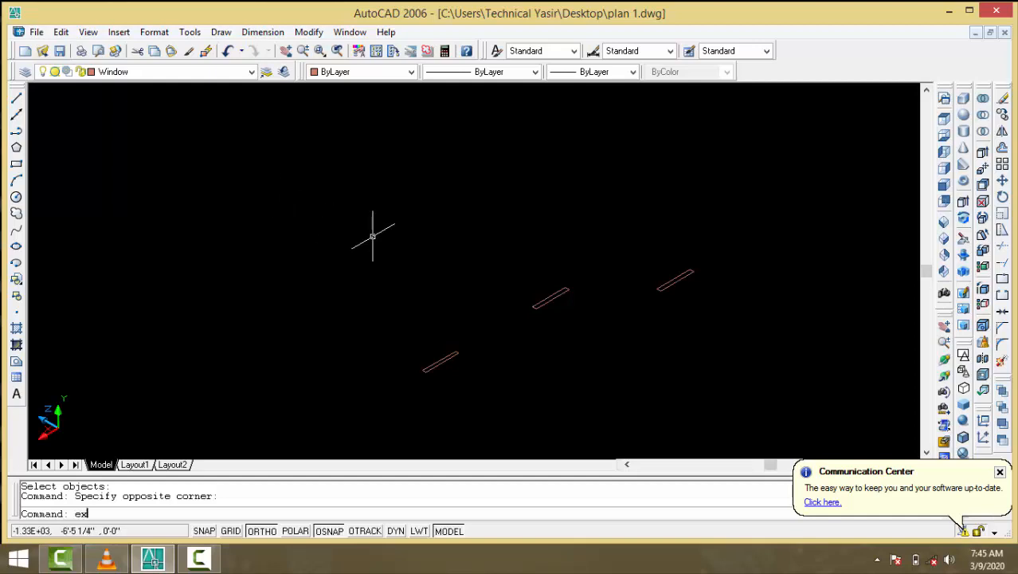
{"action": "type", "text": "t"}
{"action": "key", "text": "Return"}
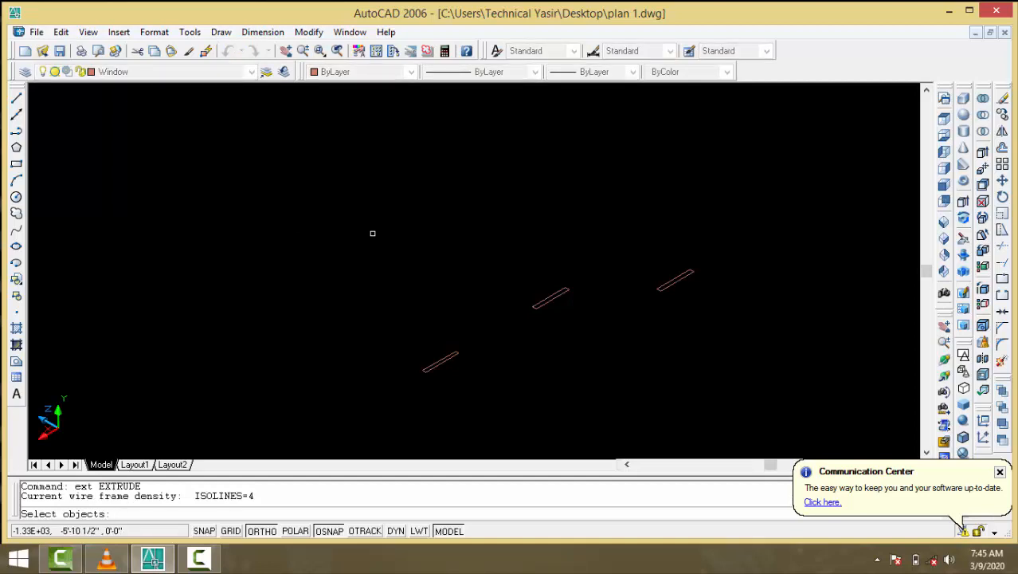
{"action": "left_click", "coordinate": [346, 204]}
{"action": "left_click", "coordinate": [767, 391]}
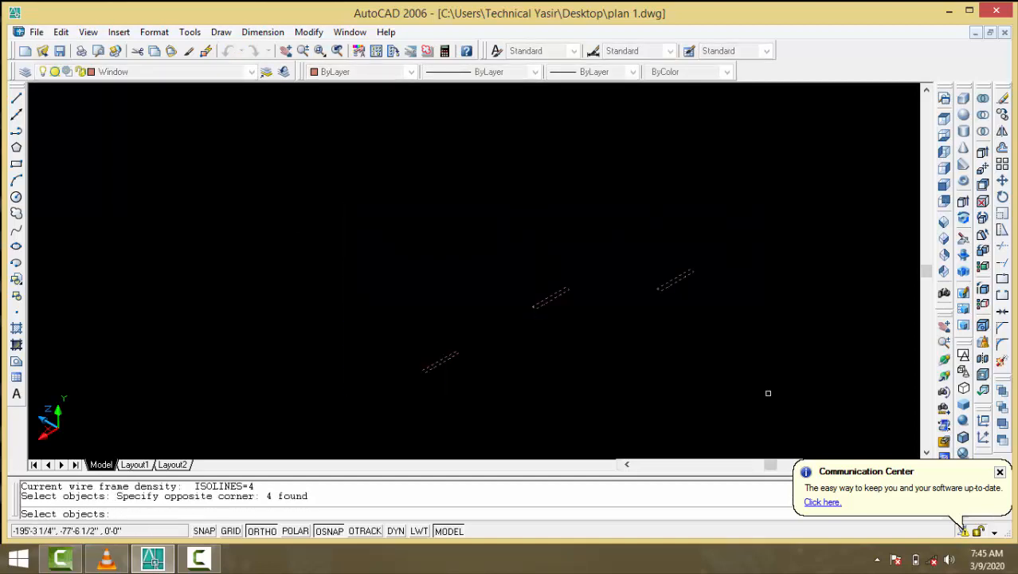
{"action": "key", "text": "Return"}
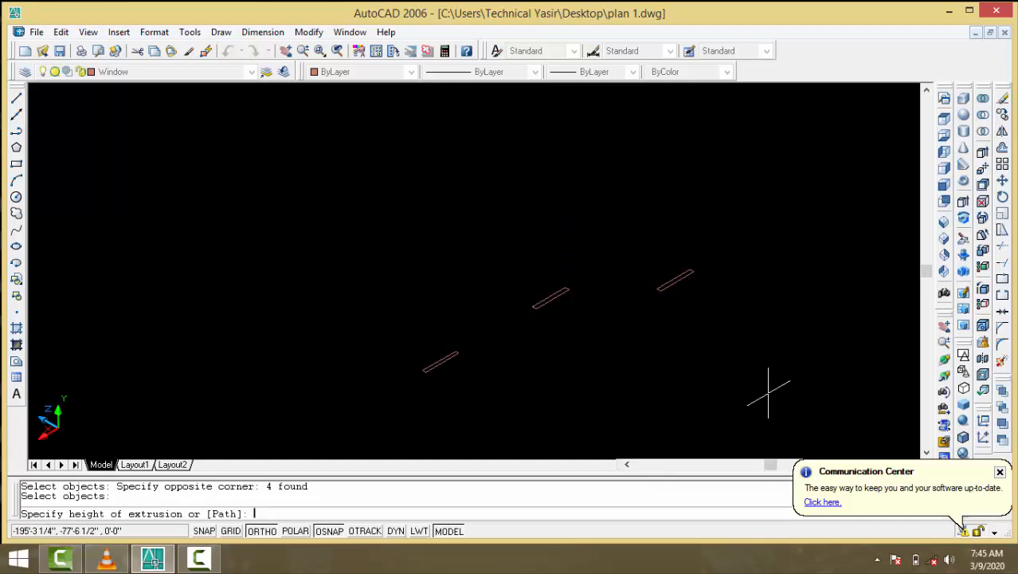
{"action": "type", "text": "4'"}
{"action": "key", "text": "Return"}
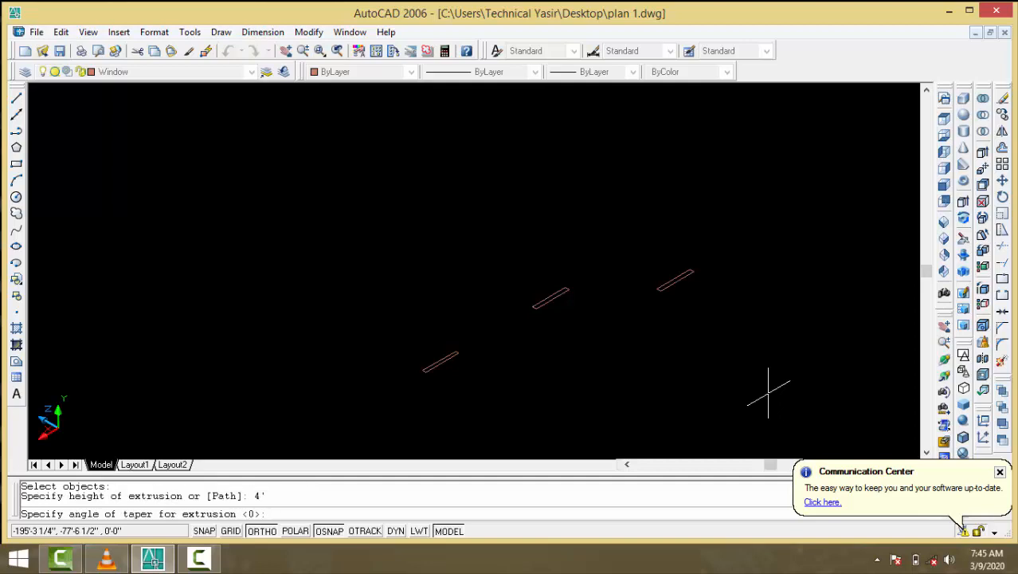
{"action": "key", "text": "Return"}
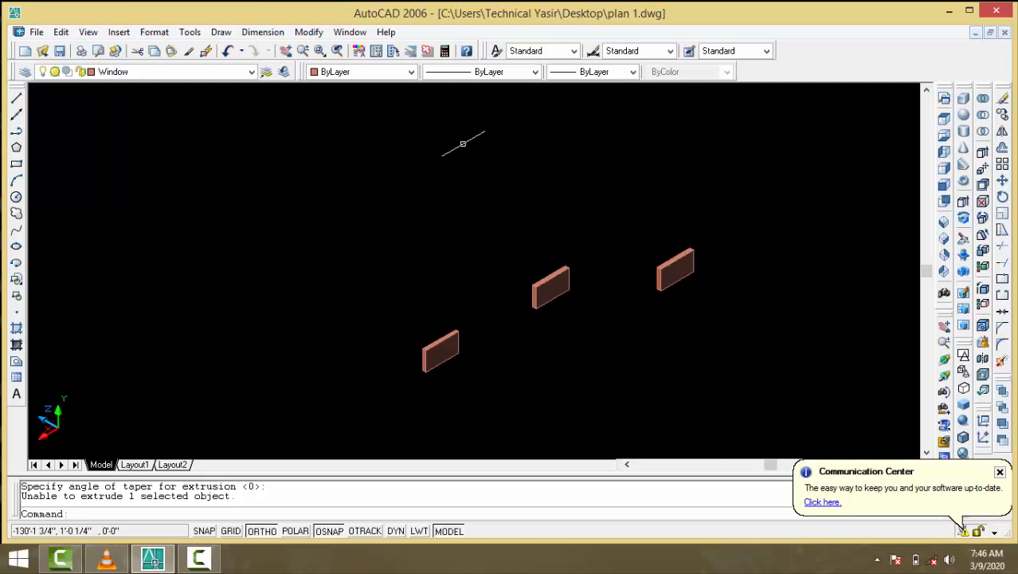
- Float the UCS II toolbar over the drawing area and set the UCS to Front
{"action": "right_click", "coordinate": [325, 58]}
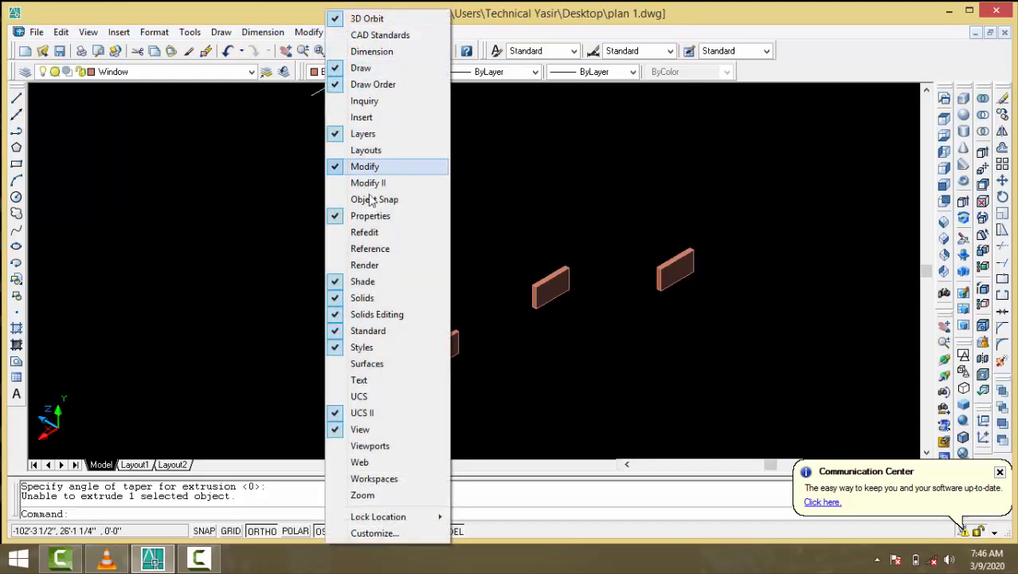
{"action": "left_click", "coordinate": [375, 412]}
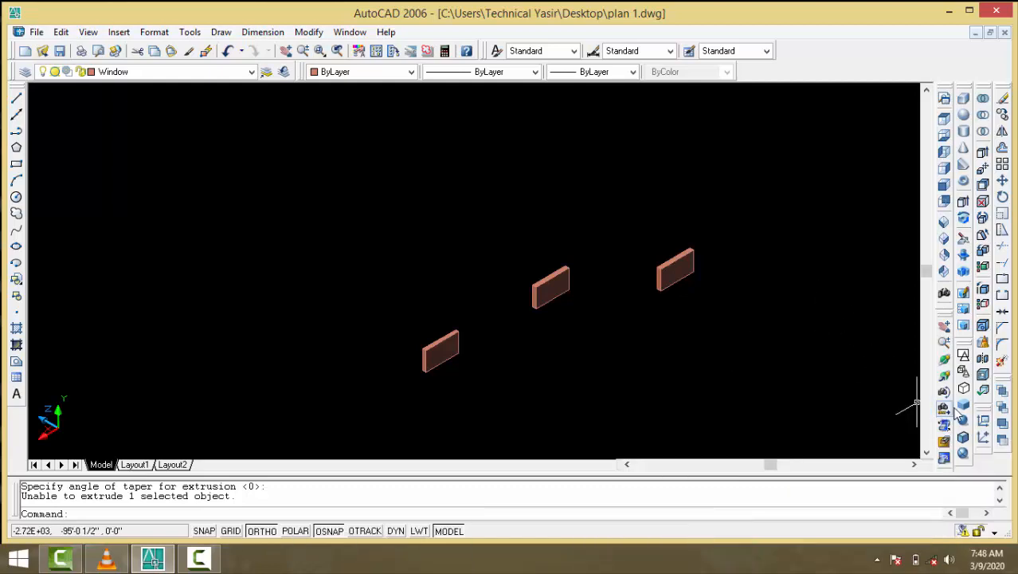
{"action": "mouse_move", "coordinate": [983, 415]}
{"action": "left_mouse_down"}
{"action": "mouse_move", "coordinate": [864, 332]}
{"action": "mouse_move", "coordinate": [482, 196]}
{"action": "mouse_move", "coordinate": [356, 157]}
{"action": "mouse_move", "coordinate": [160, 154]}
{"action": "mouse_move", "coordinate": [122, 144]}
{"action": "mouse_move", "coordinate": [137, 128]}
{"action": "left_mouse_up"}
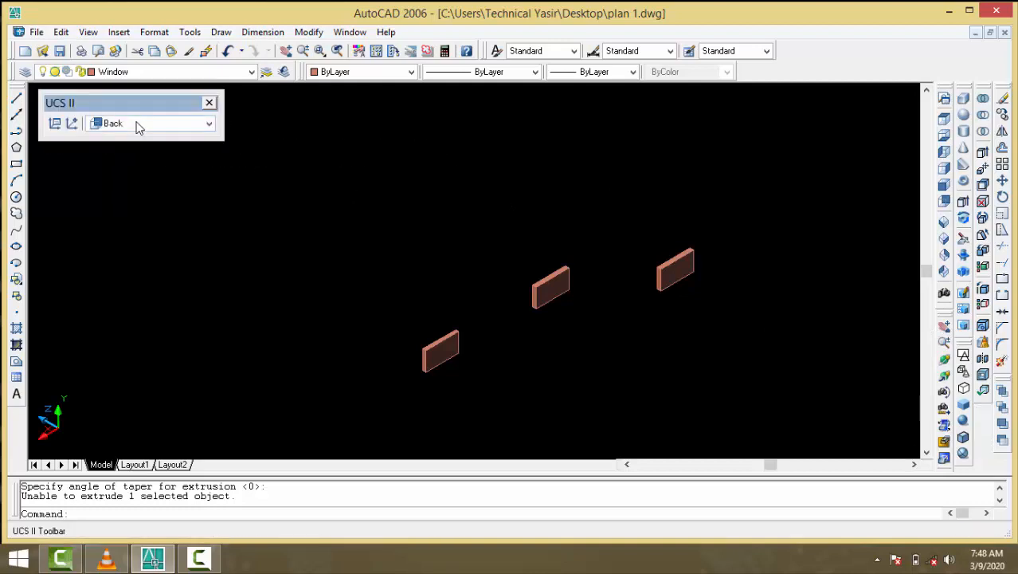
{"action": "left_click", "coordinate": [147, 130]}
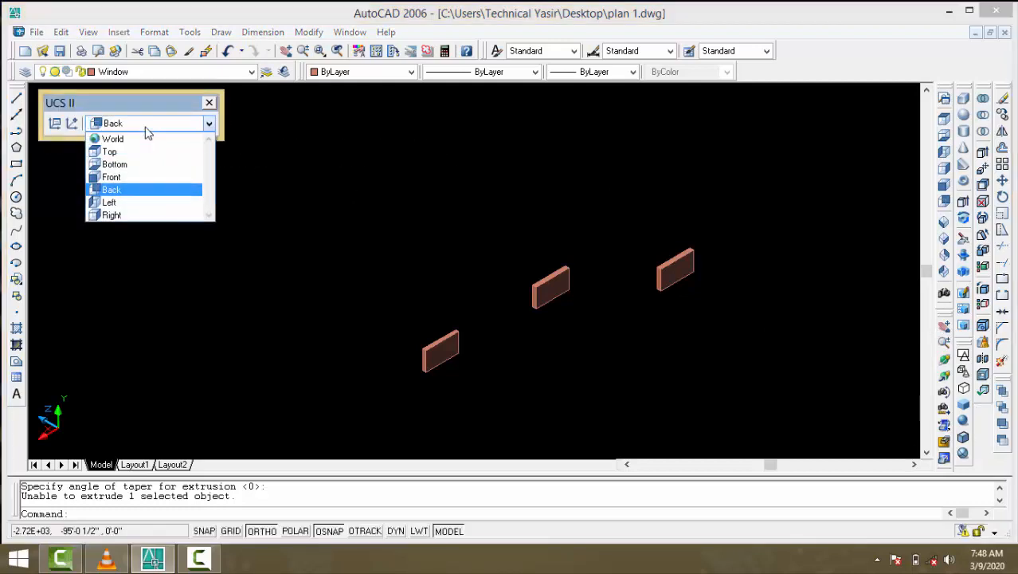
{"action": "left_click", "coordinate": [115, 176]}
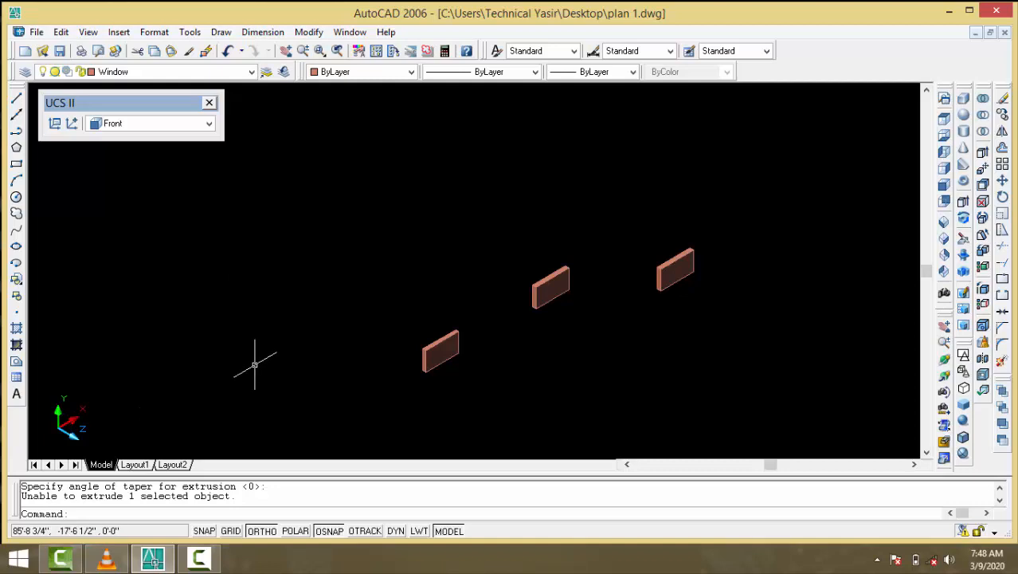
- Move all the extruded windows straight up by 3'
{"action": "type", "text": "m"}
{"action": "key", "text": "Return"}
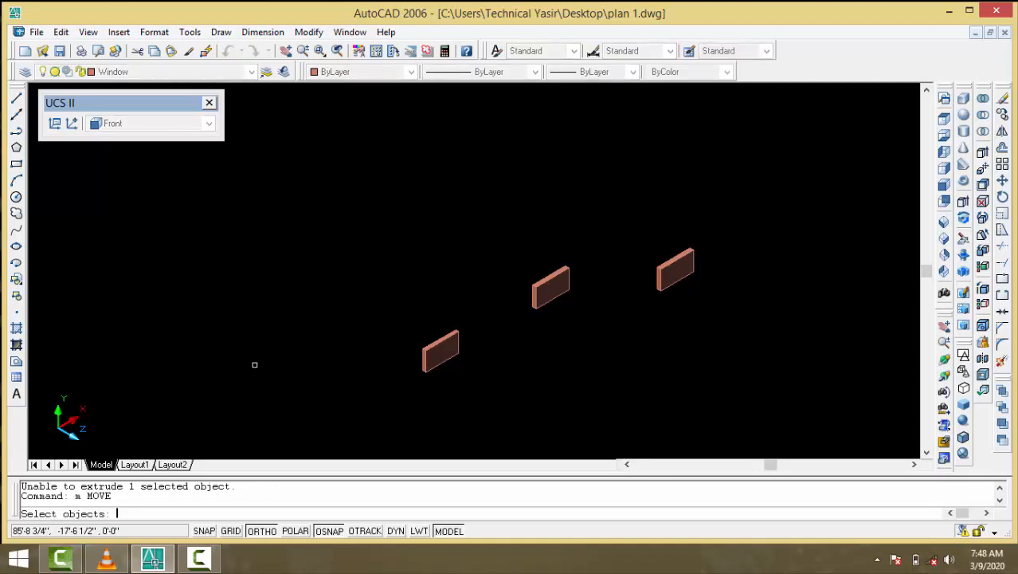
{"action": "left_click", "coordinate": [307, 214]}
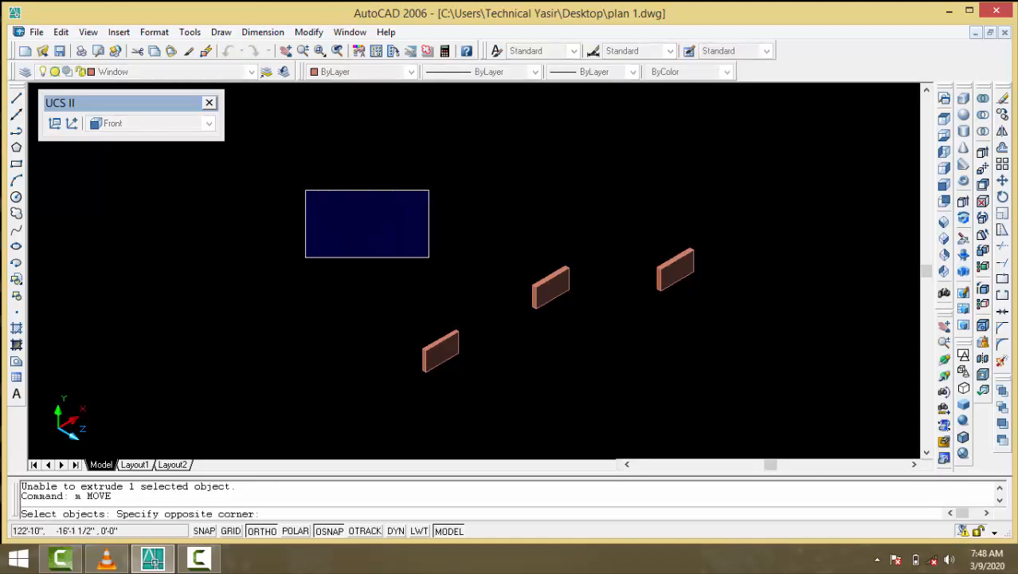
{"action": "left_click", "coordinate": [765, 385]}
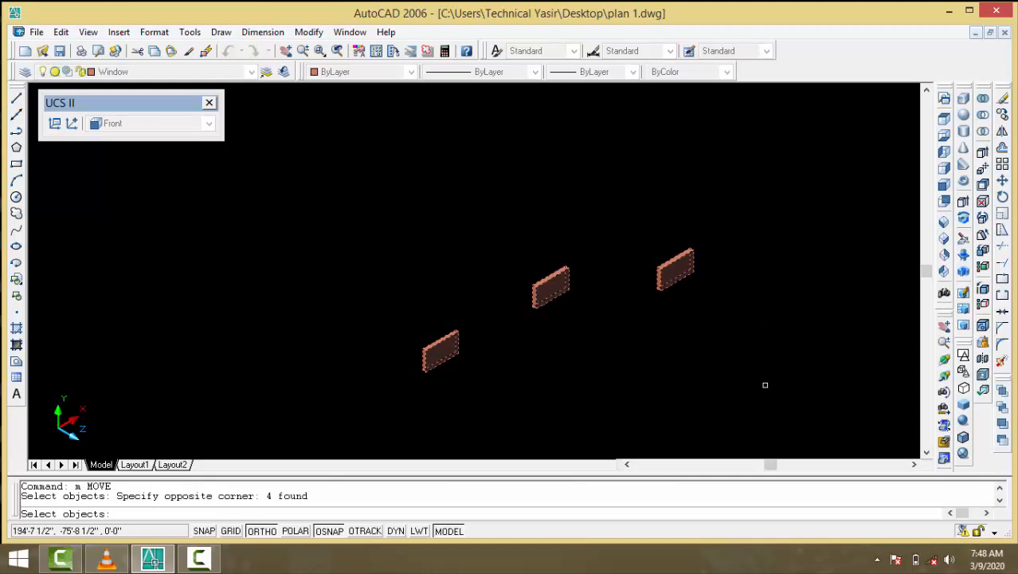
{"action": "key", "text": "Return"}
{"action": "left_click", "coordinate": [313, 386]}
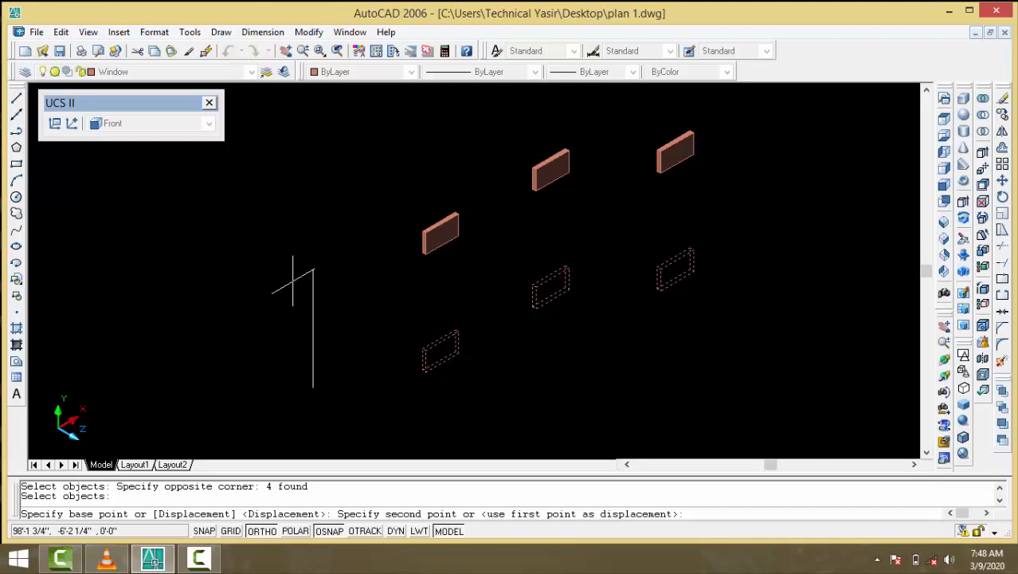
{"action": "type", "text": "3"}
{"action": "key", "text": "space"}
{"action": "key", "text": "BackSpace"}
{"action": "key", "text": "Return"}
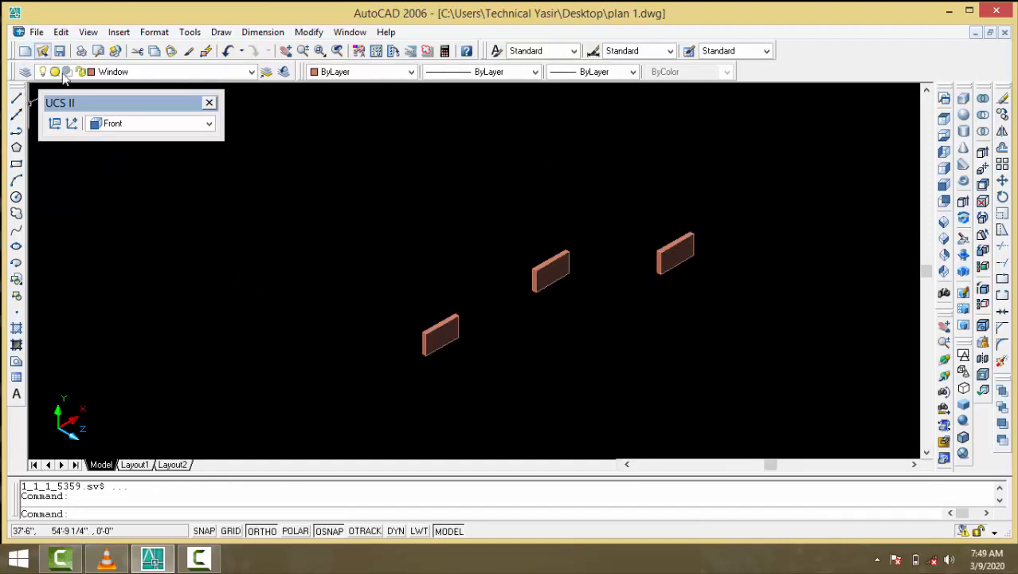
- Make vent the only visible layer and current, and extrude all the vent outlines to a height of 2' with a taper angle of 0
{"action": "left_click", "coordinate": [115, 73]}
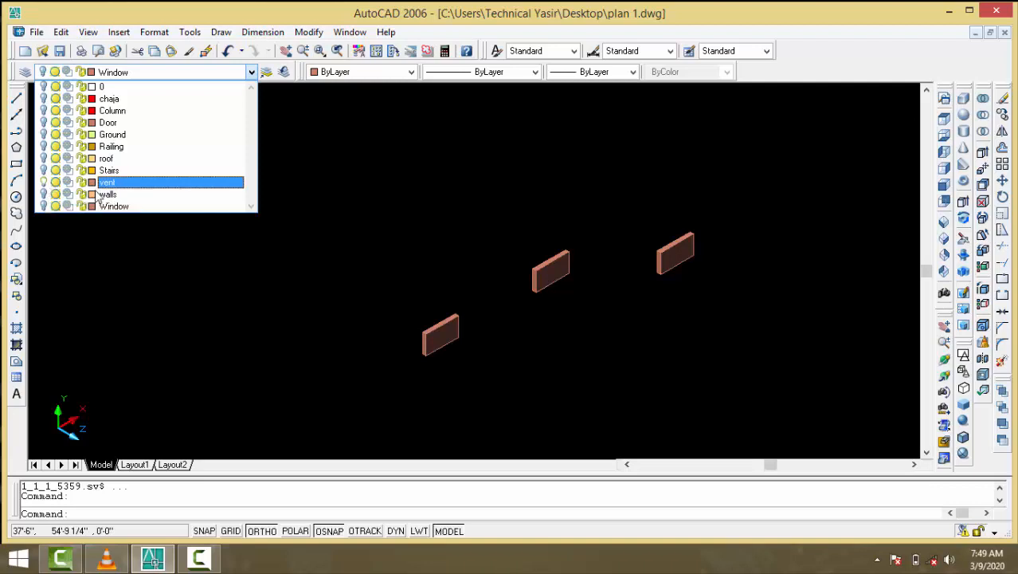
{"action": "left_click", "coordinate": [126, 182]}
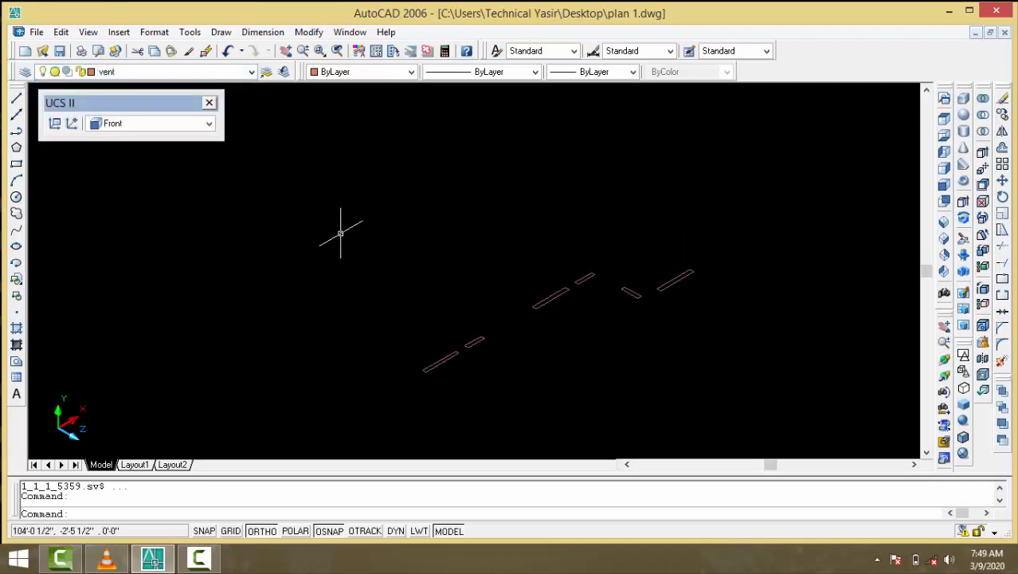
{"action": "type", "text": "ext"}
{"action": "key", "text": "Return"}
{"action": "left_click", "coordinate": [339, 222]}
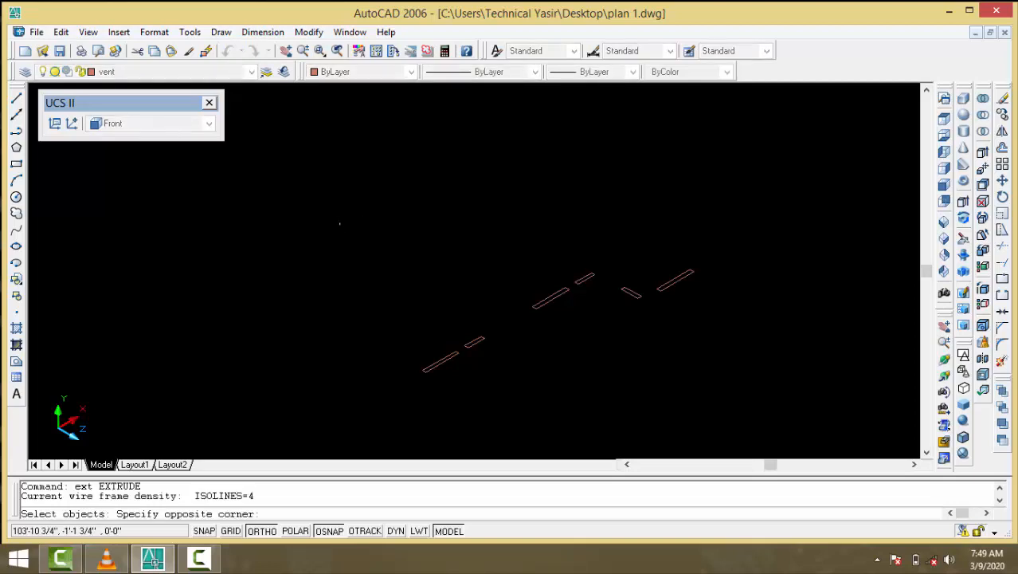
{"action": "left_click", "coordinate": [755, 413]}
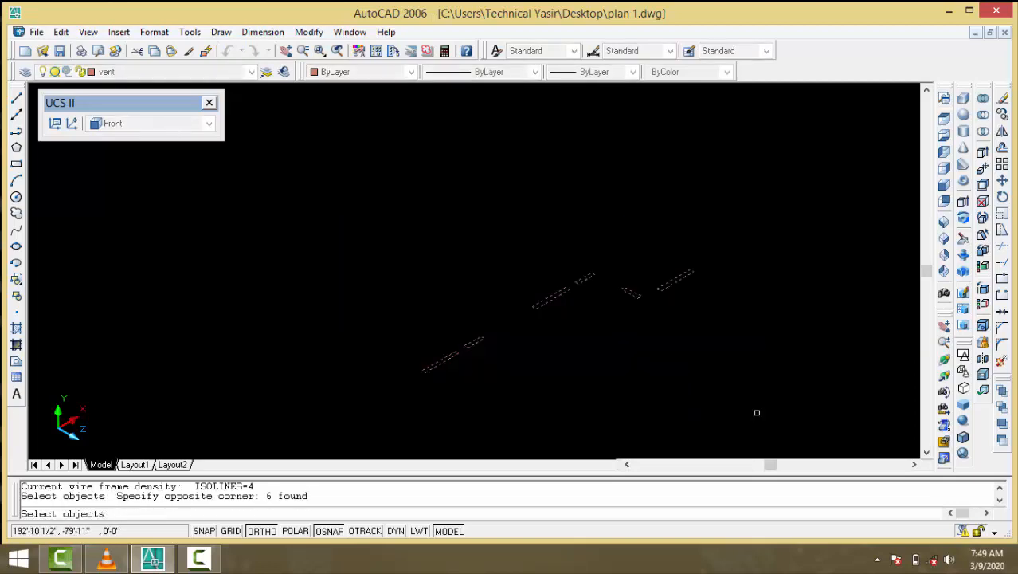
{"action": "key", "text": "Return"}
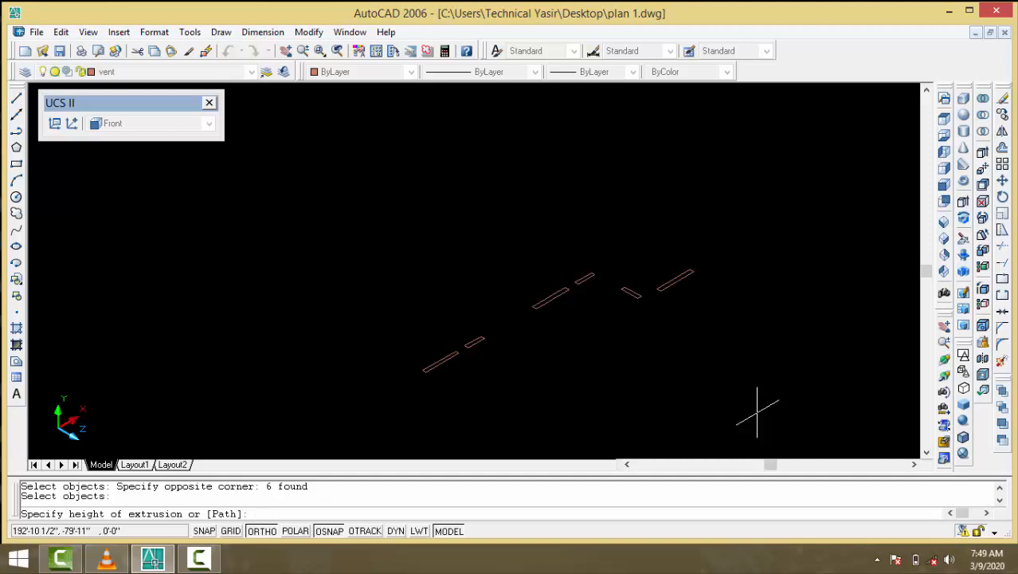
{"action": "type", "text": "2'"}
{"action": "key", "text": "Return"}
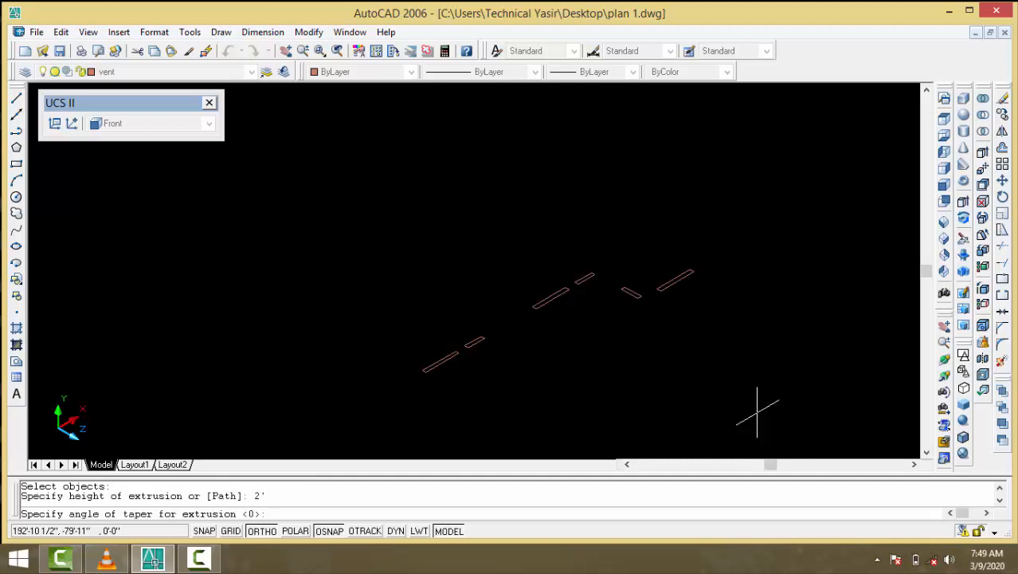
{"action": "key", "text": "Return"}
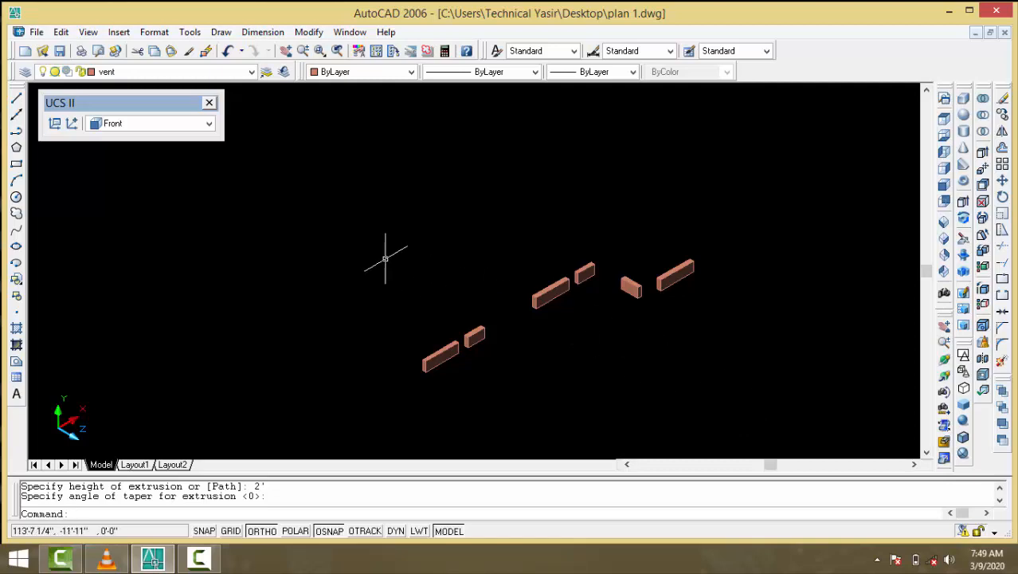
- Move all the extruded vents straight up by 7'9"
{"action": "type", "text": "m"}
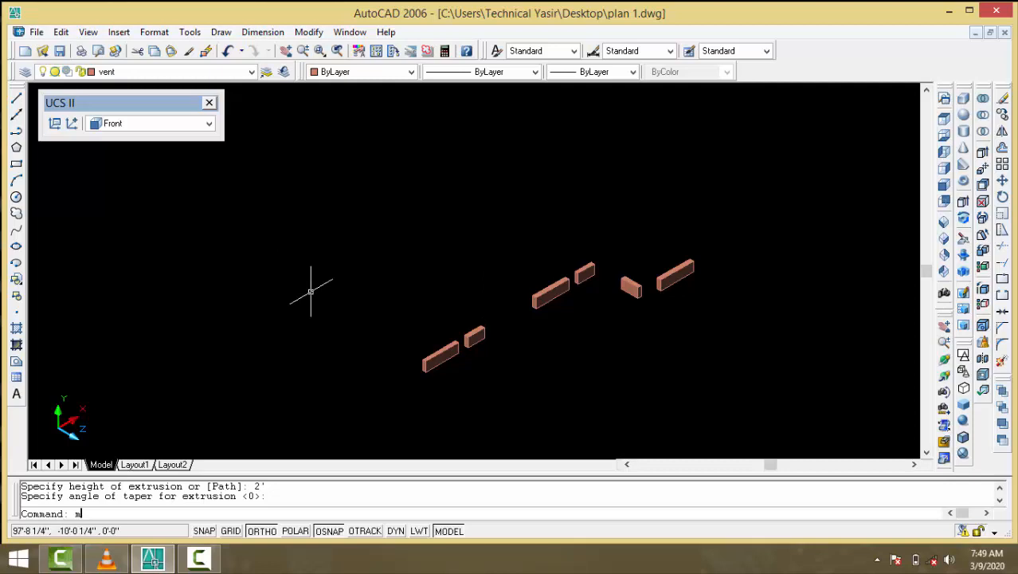
{"action": "key", "text": "Return"}
{"action": "left_click", "coordinate": [314, 223]}
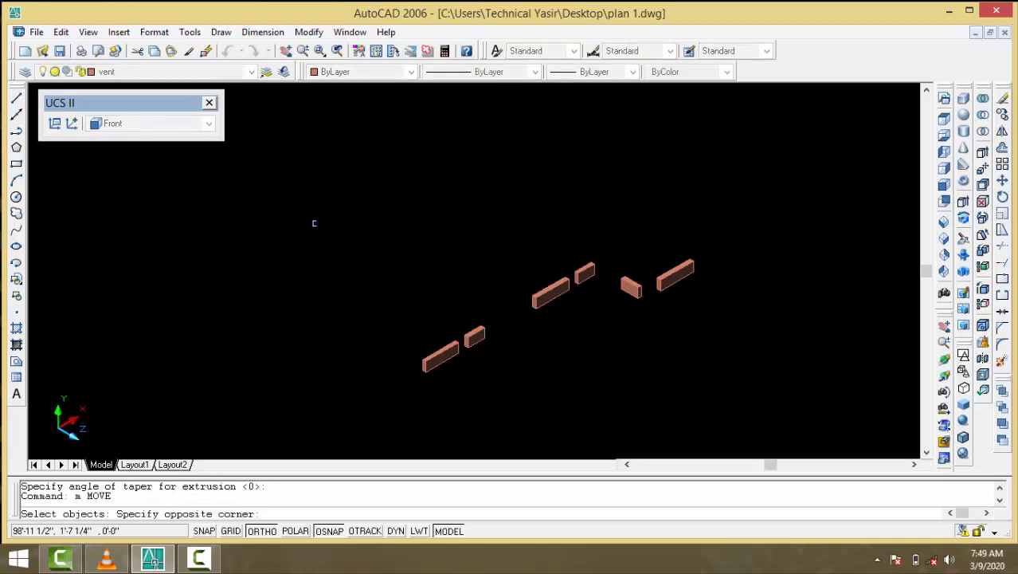
{"action": "left_click", "coordinate": [786, 428]}
{"action": "key", "text": "Return"}
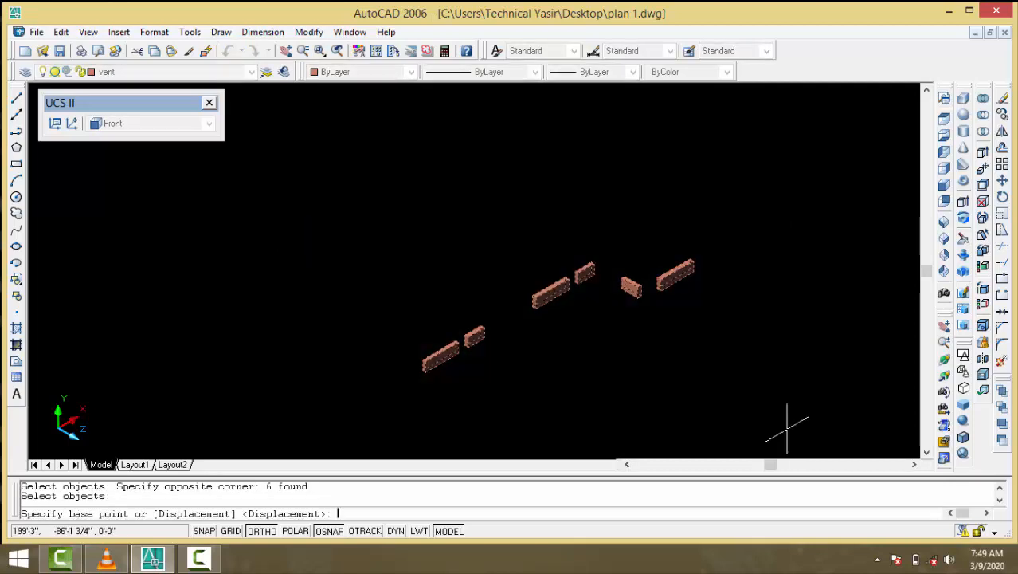
{"action": "left_click", "coordinate": [301, 351]}
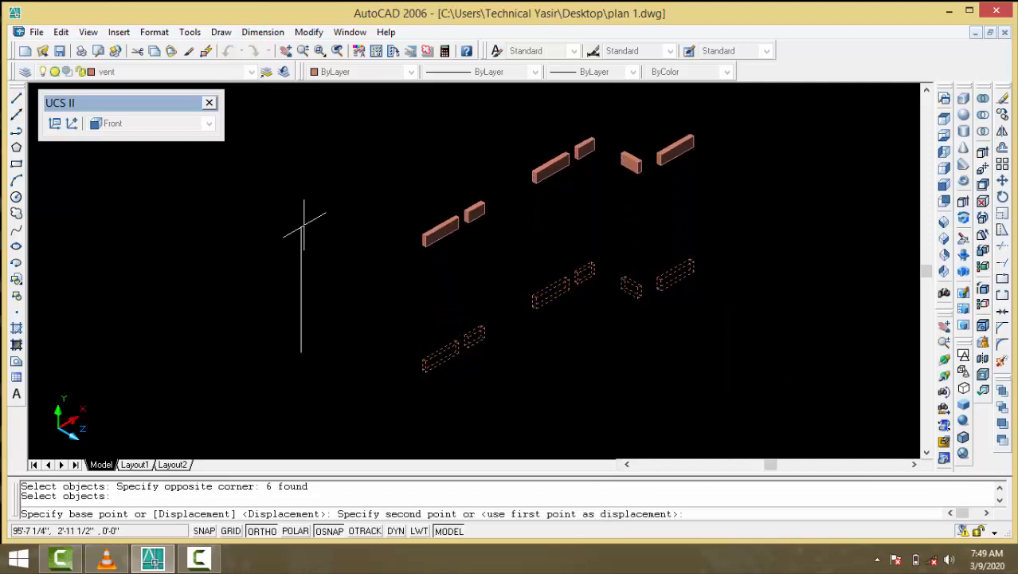
{"action": "type", "text": "7'9"}
{"action": "key", "text": "Return"}
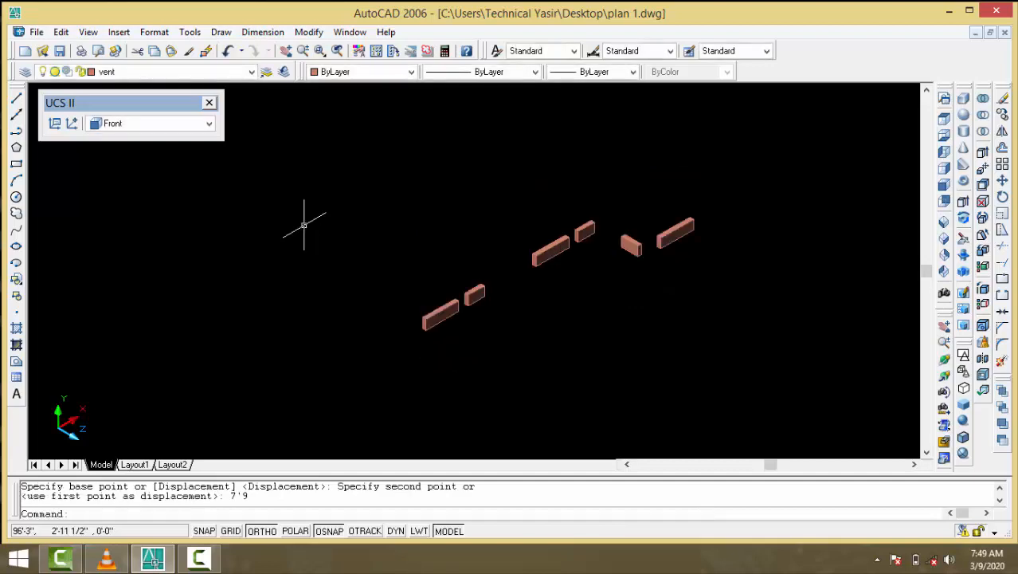
- Make Door the only visible layer and current, and extrude all the door outlines to a height of 7' with a taper angle of 0
{"action": "left_click", "coordinate": [146, 73]}
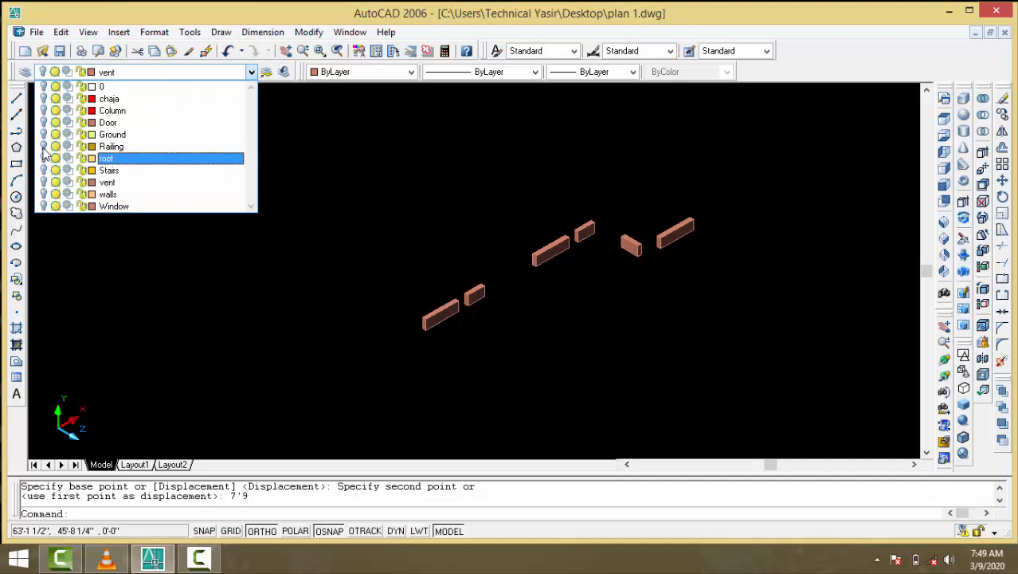
{"action": "left_click", "coordinate": [133, 122]}
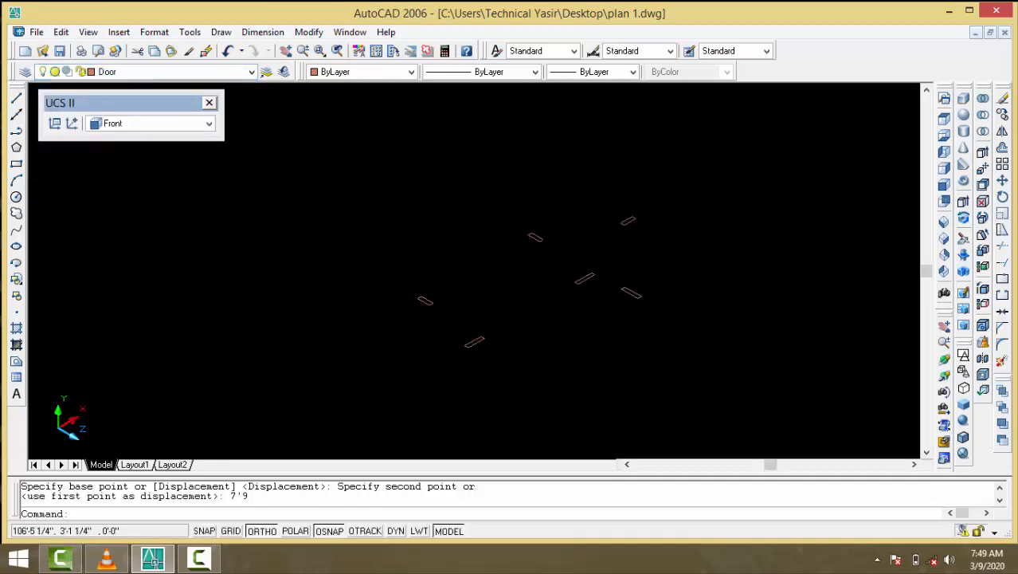
{"action": "type", "text": "ext"}
{"action": "key", "text": "Return"}
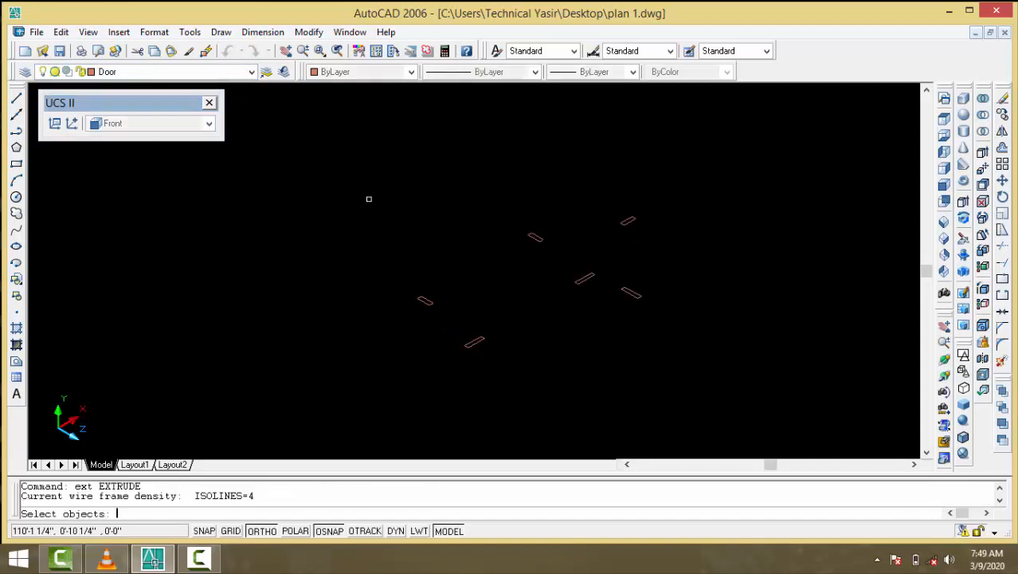
{"action": "left_click", "coordinate": [346, 162]}
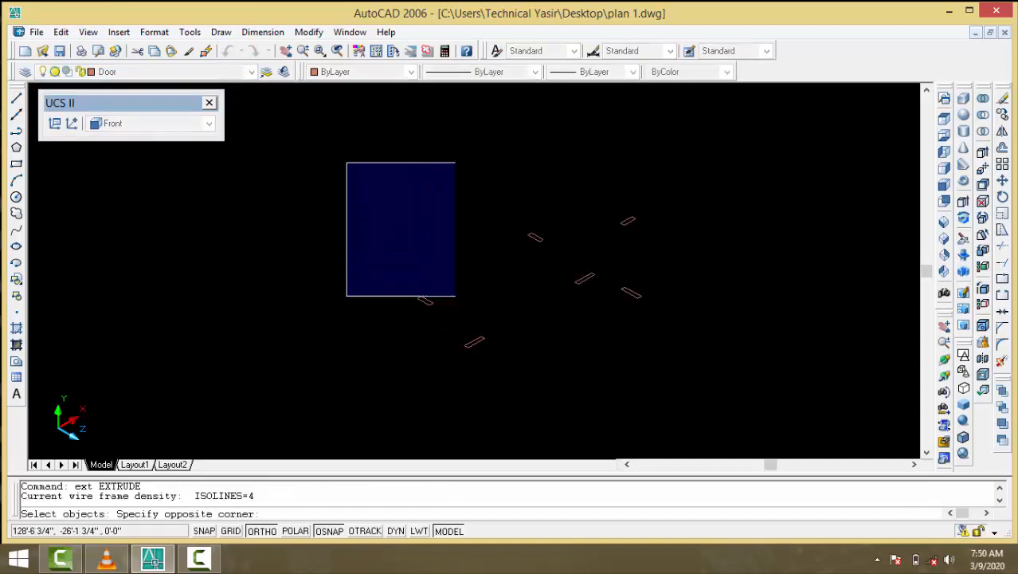
{"action": "left_click", "coordinate": [688, 369]}
{"action": "key", "text": "Return"}
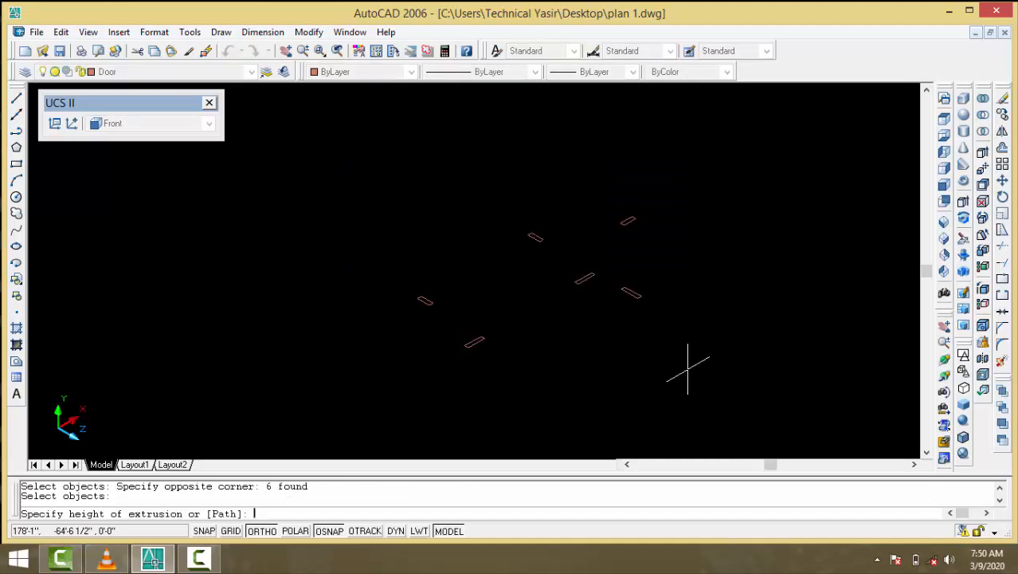
{"action": "type", "text": "7'"}
{"action": "key", "text": "Return"}
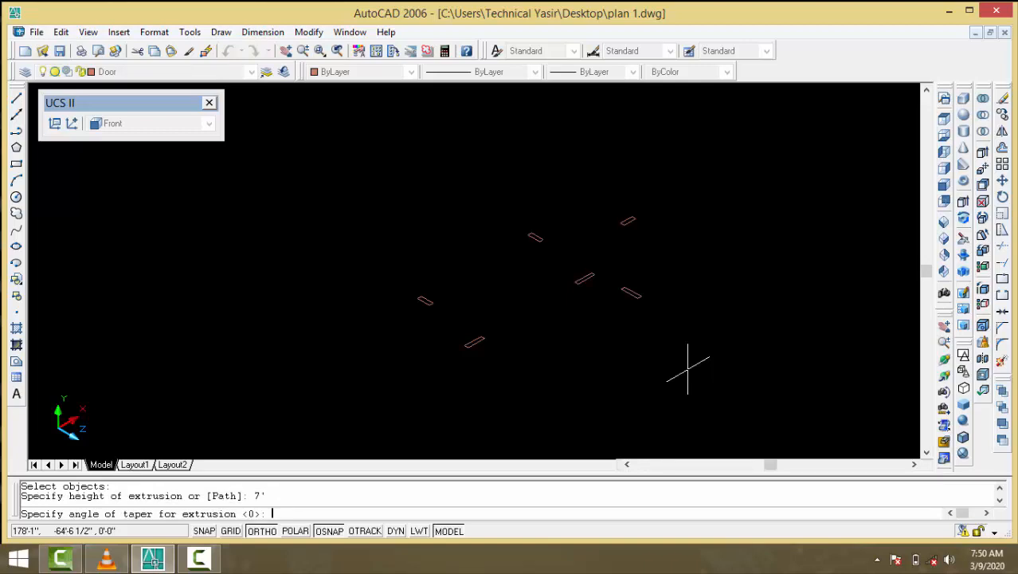
{"action": "key", "text": "Return"}
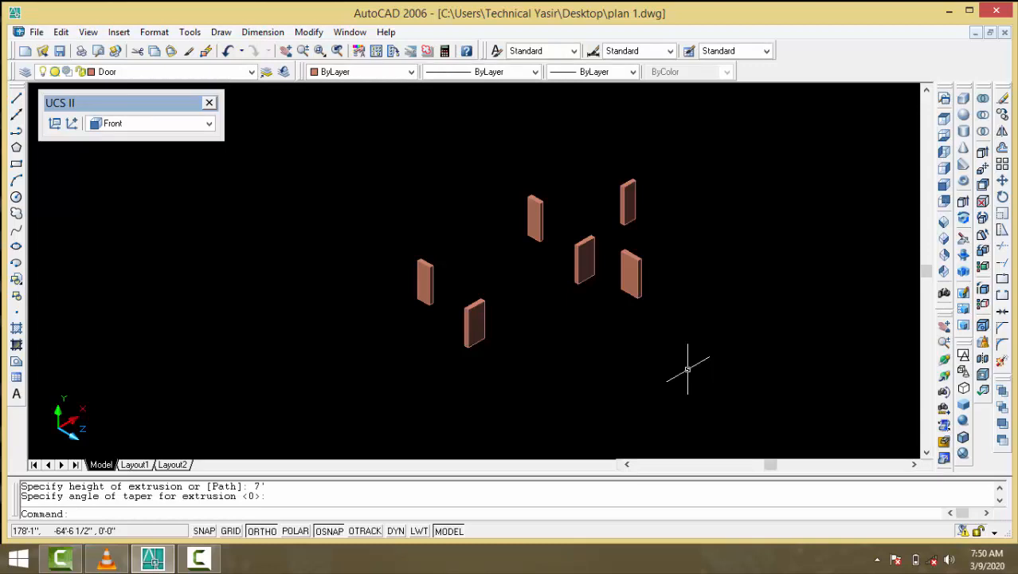
- Show the walls, Window, vent and Door layers together and subtract all the door, window and vent solids from the walls
{"action": "left_click", "coordinate": [136, 72]}
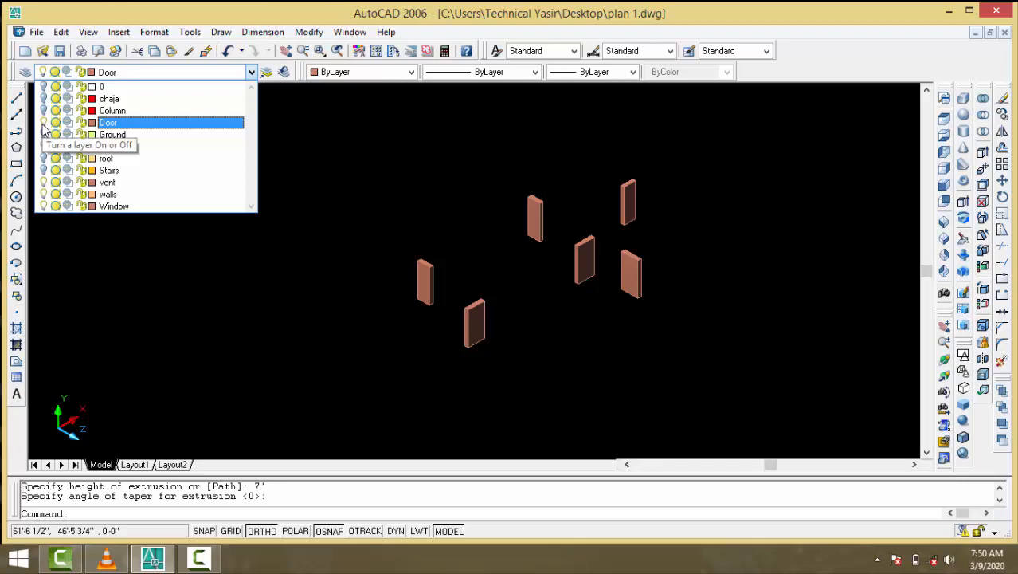
{"action": "left_click", "coordinate": [112, 124]}
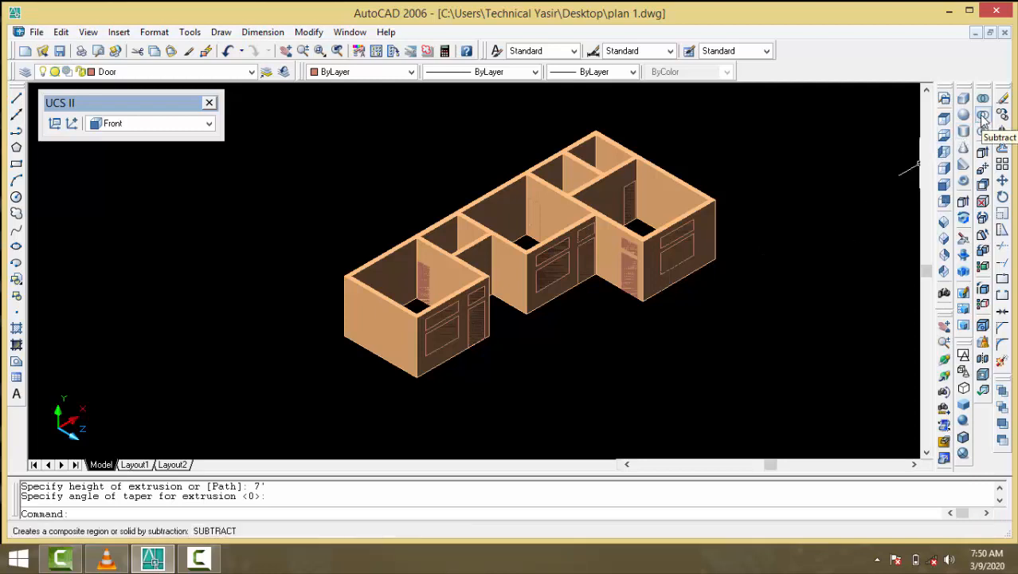
{"action": "left_click", "coordinate": [317, 35]}
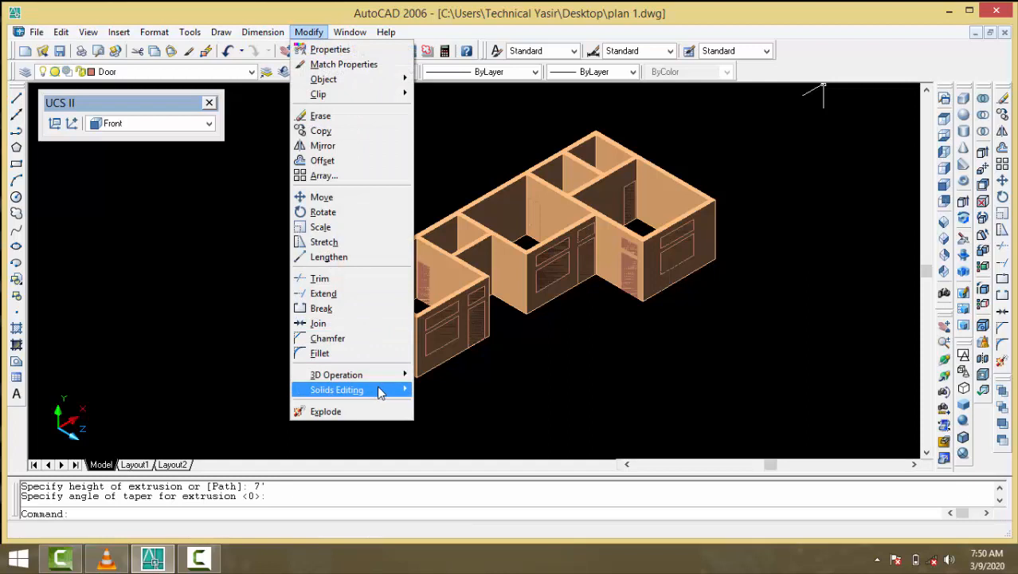
{"action": "mouse_move", "coordinate": [404, 385]}
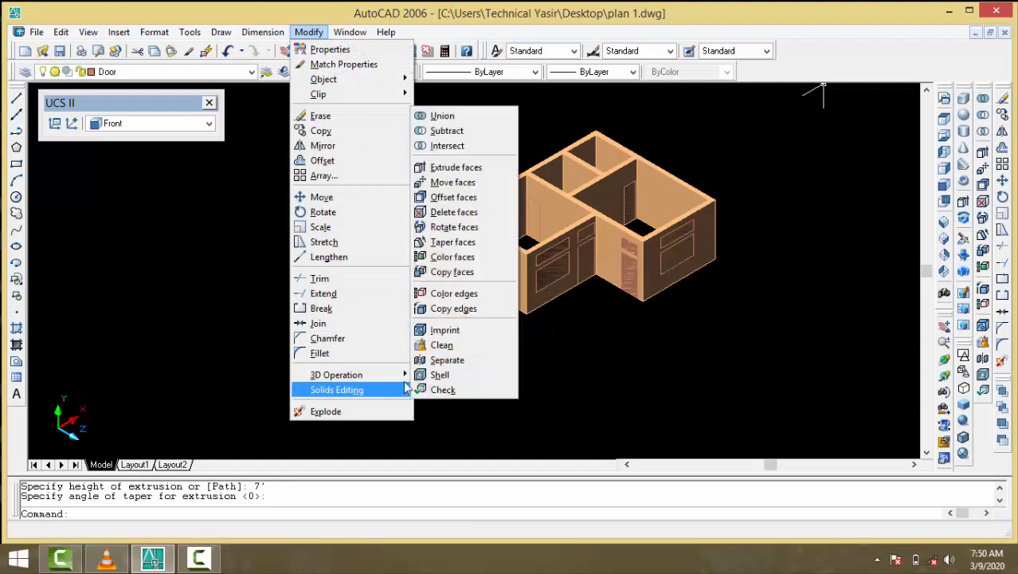
{"action": "left_click", "coordinate": [458, 132]}
{"action": "left_click", "coordinate": [600, 137]}
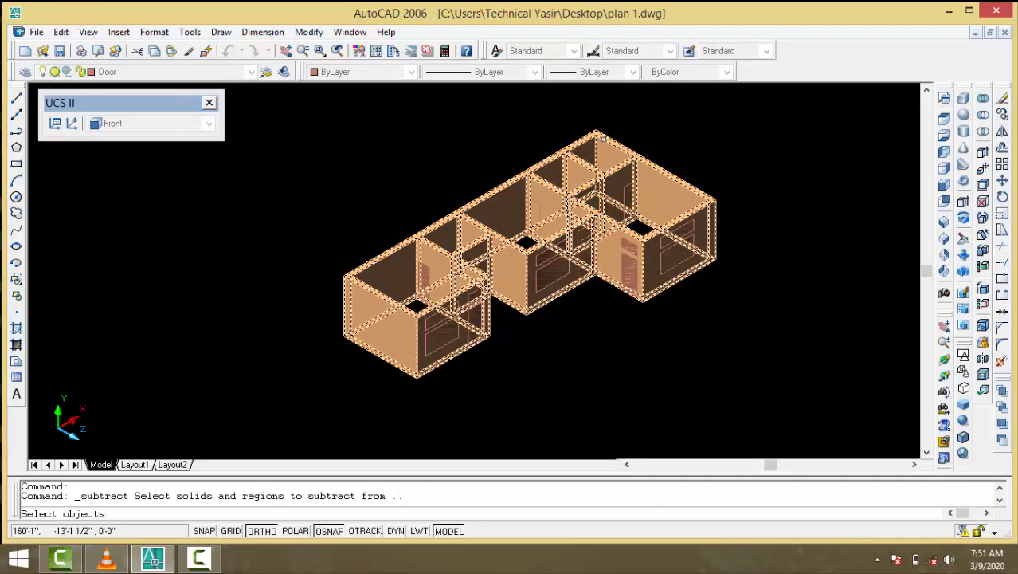
{"action": "left_click", "coordinate": [602, 137]}
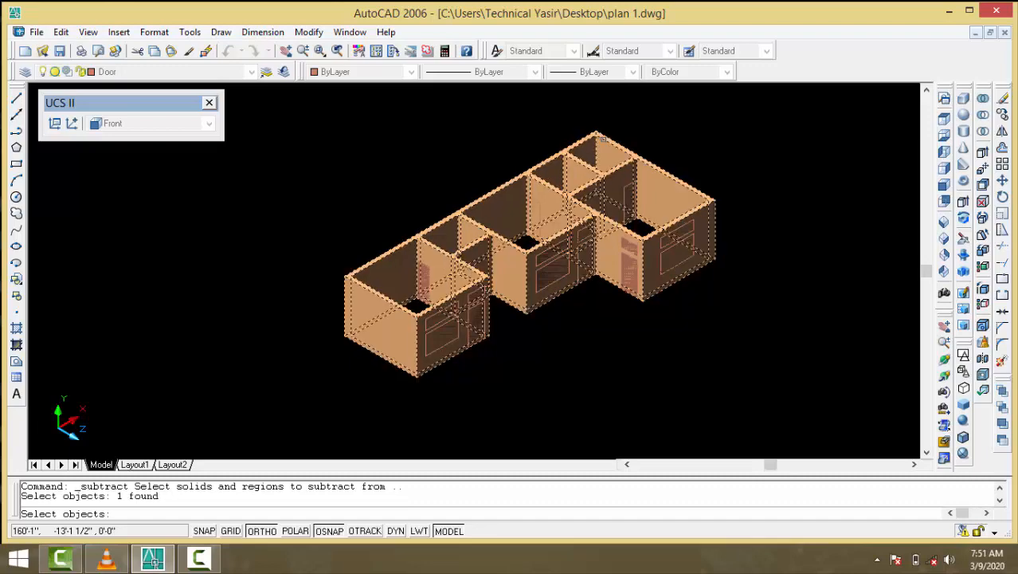
{"action": "key", "text": "Return"}
{"action": "left_click", "coordinate": [811, 158]}
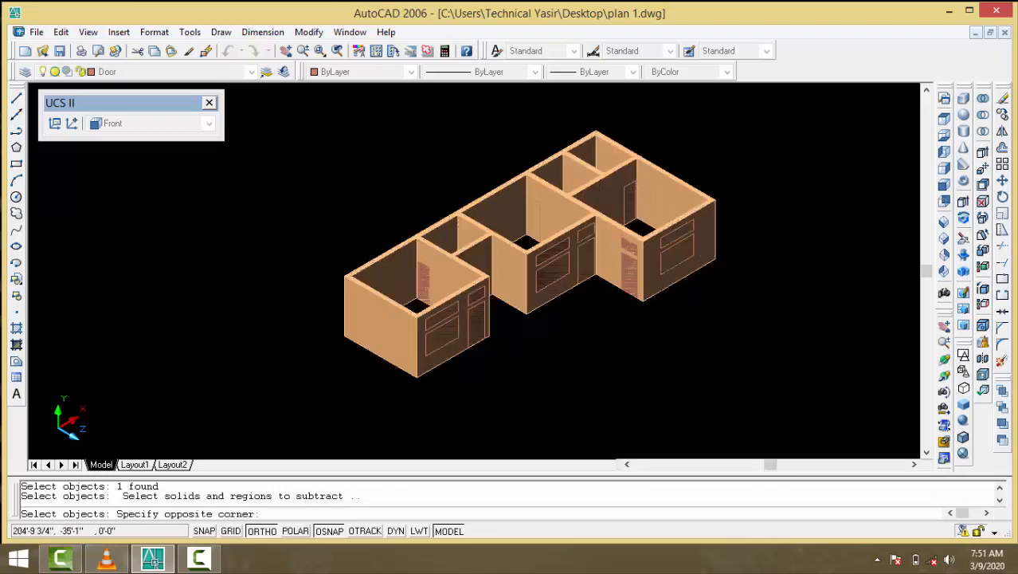
{"action": "left_click", "coordinate": [258, 399]}
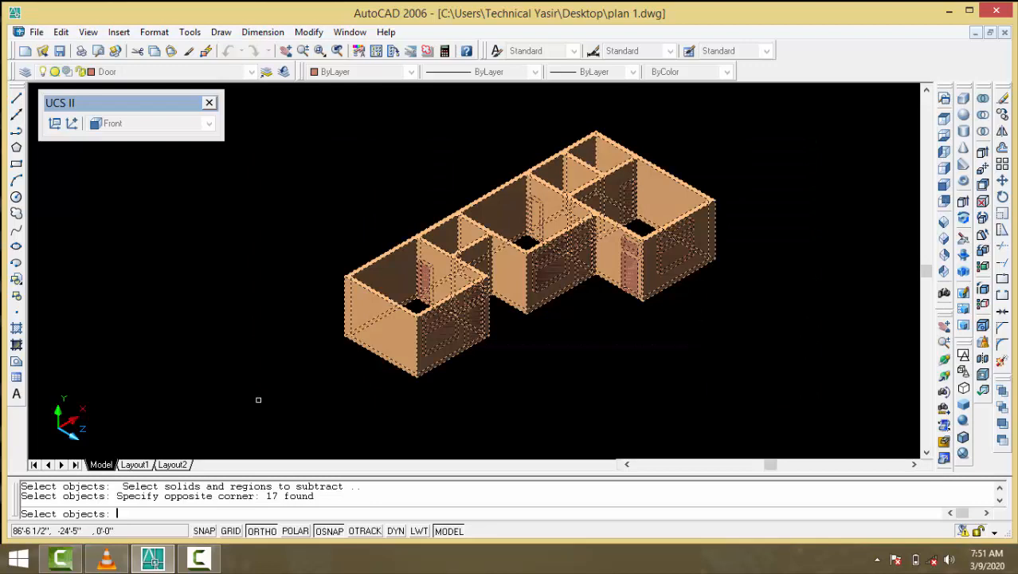
{"action": "key", "text": "Return"}
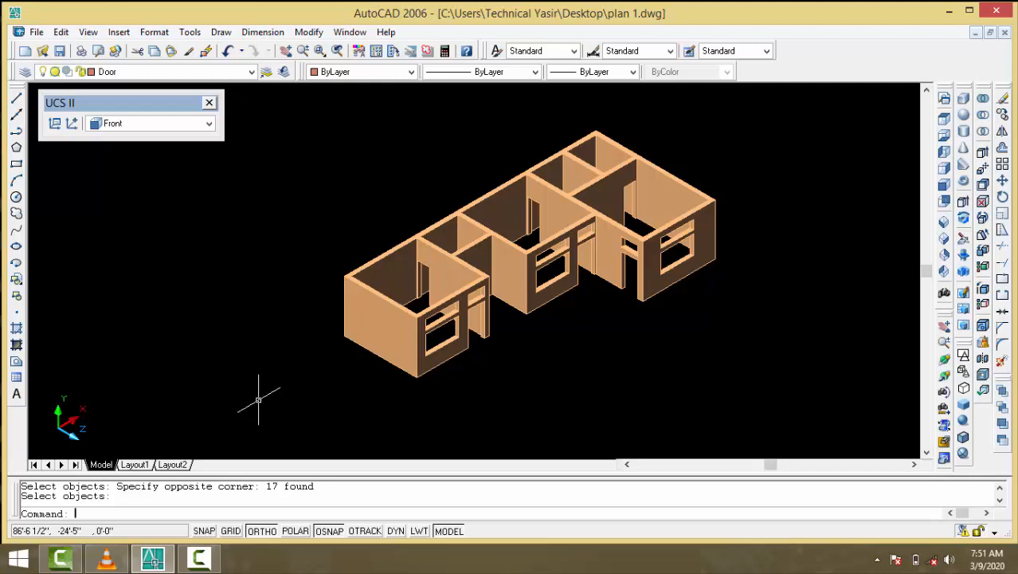
- Make Column the only visible layer and current, and extrude all the column outlines to a height of 11' with a taper angle of 0
{"action": "left_click", "coordinate": [163, 72]}
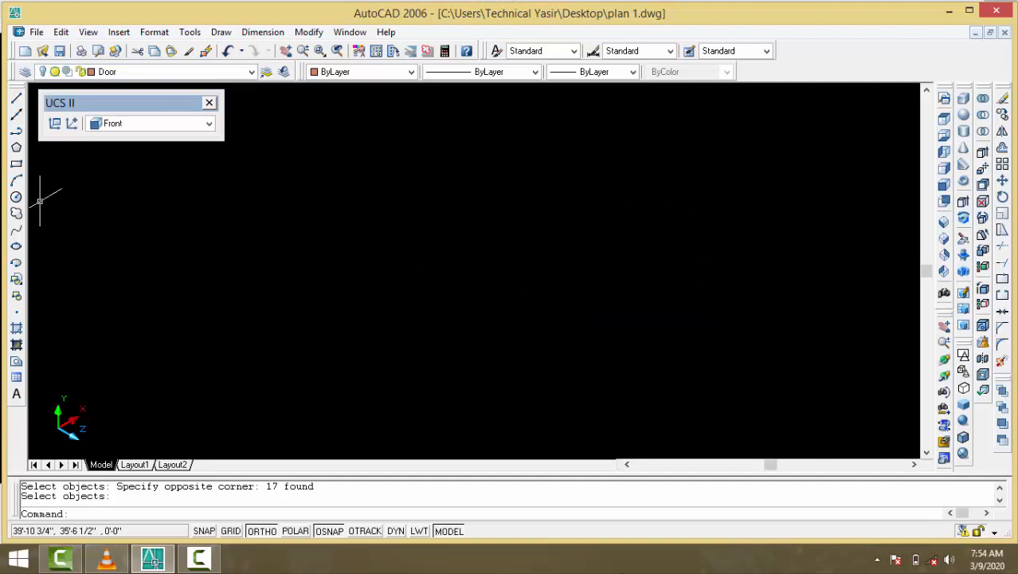
{"action": "left_click", "coordinate": [104, 72]}
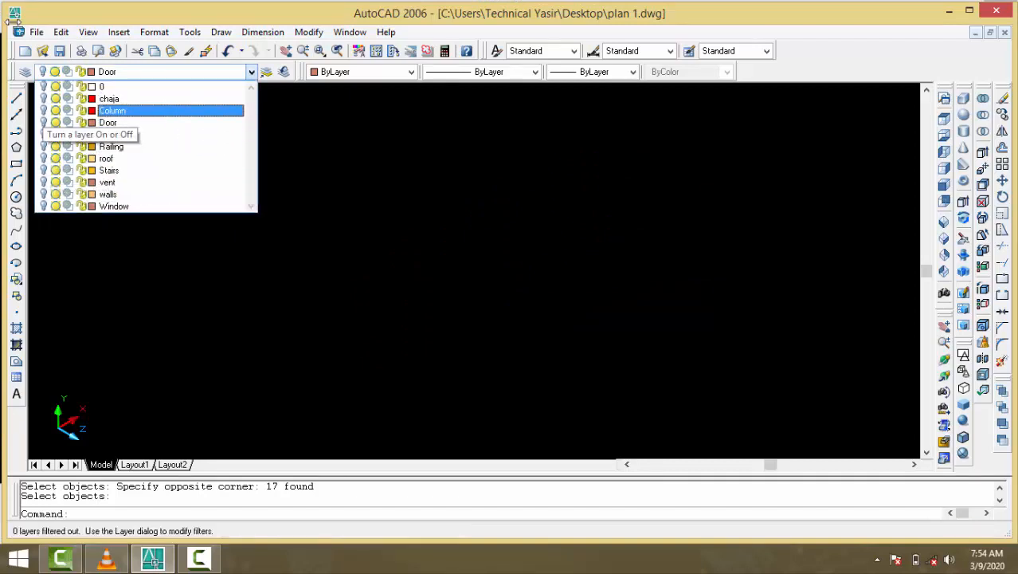
{"action": "left_click", "coordinate": [113, 110]}
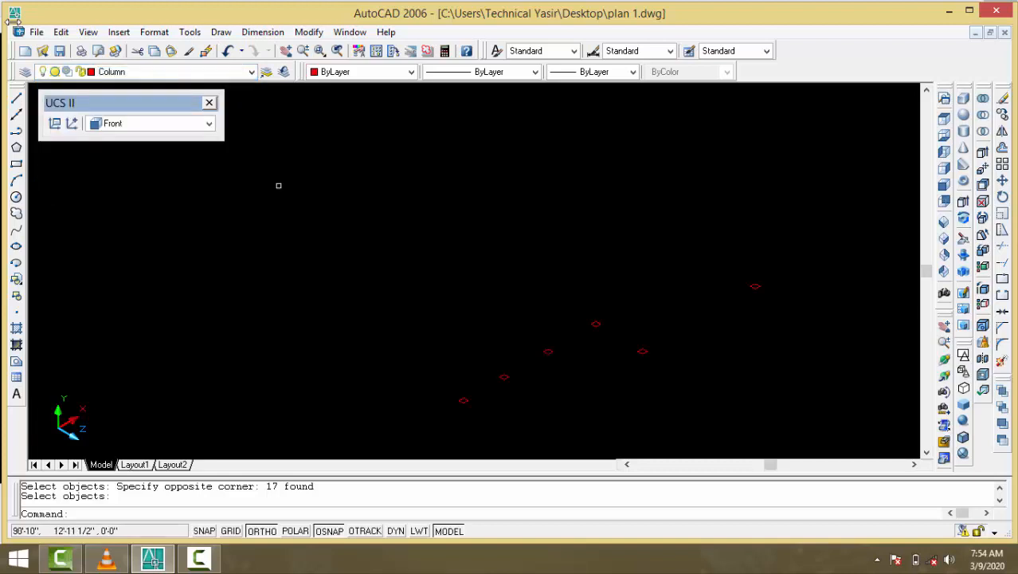
{"action": "type", "text": "ext"}
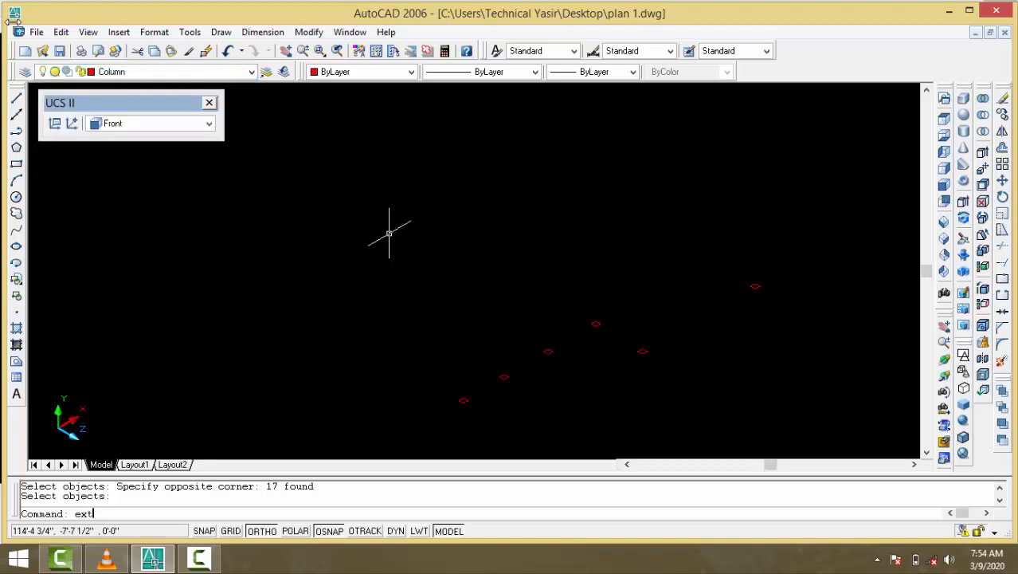
{"action": "key", "text": "Return"}
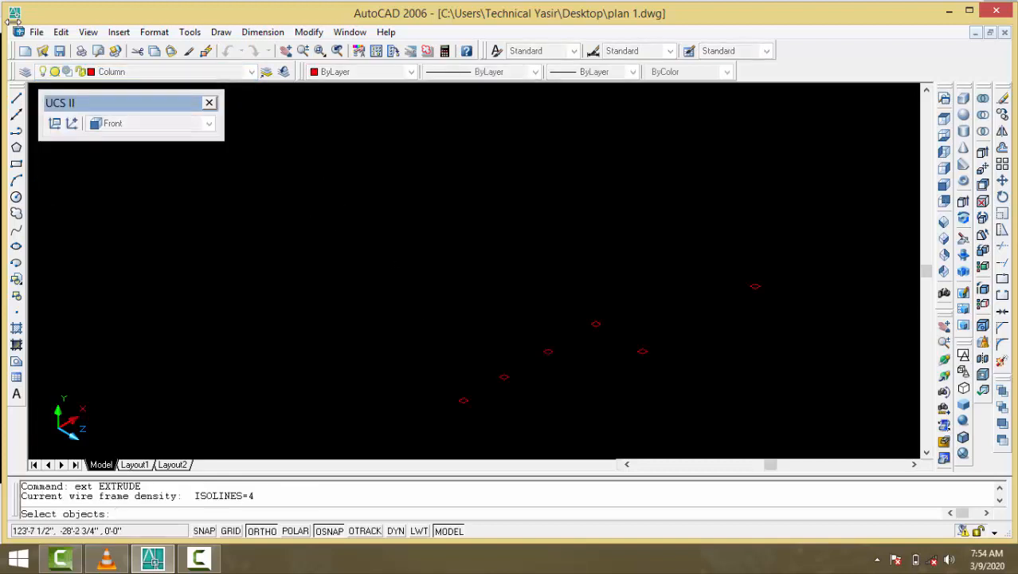
{"action": "left_click", "coordinate": [407, 195]}
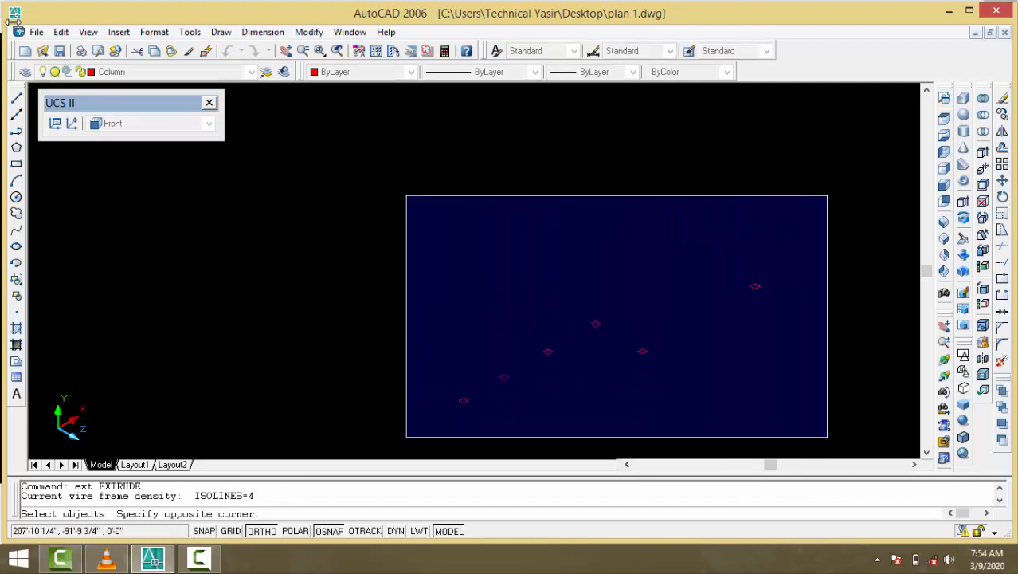
{"action": "left_click", "coordinate": [819, 409]}
{"action": "key", "text": "Return"}
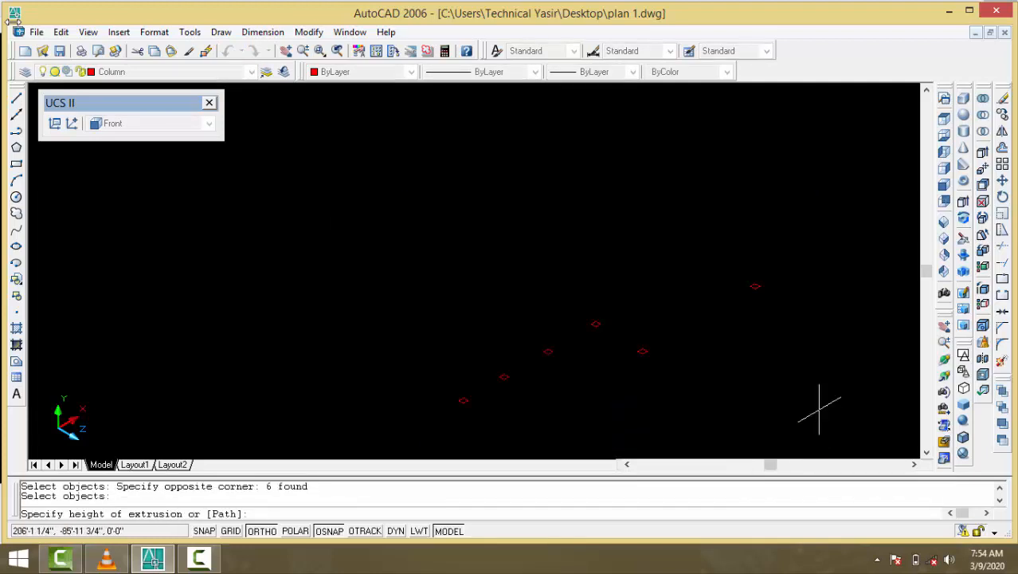
{"action": "type", "text": "11'"}
{"action": "key", "text": "Return"}
{"action": "key", "text": "Return"}
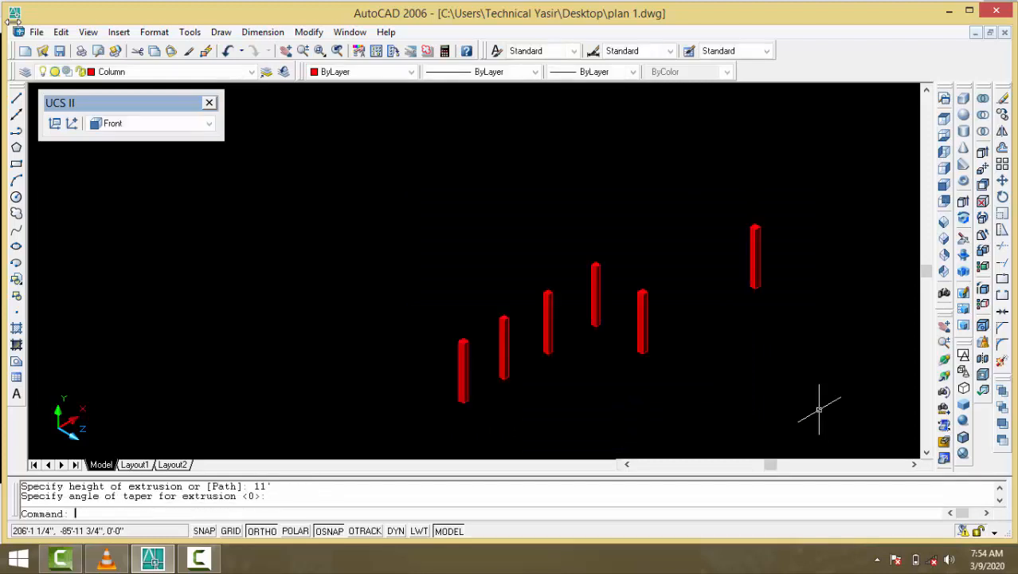
- Make Stairs the only visible layer and set it as the current layer
{"action": "left_click", "coordinate": [207, 71]}
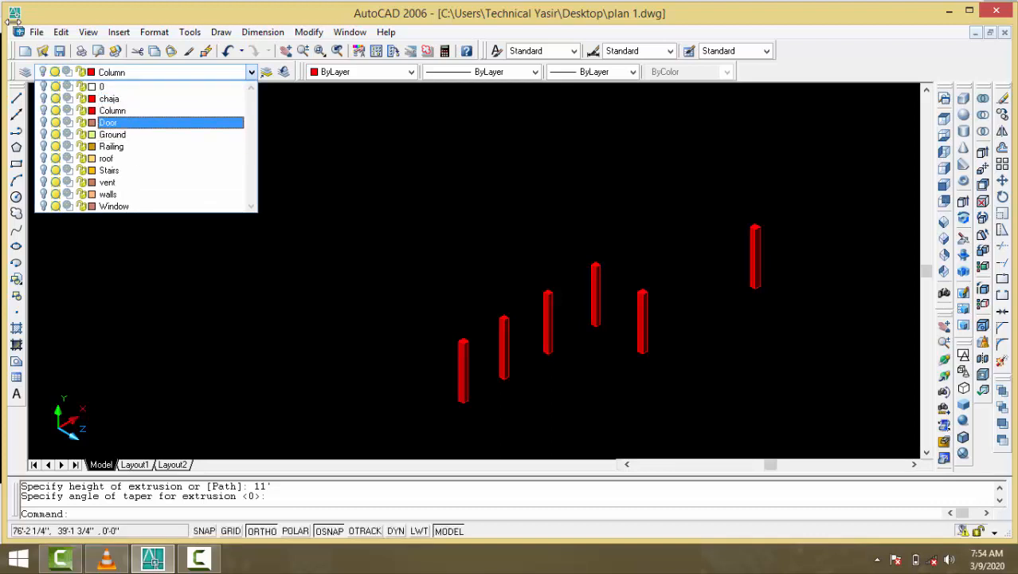
{"action": "left_click", "coordinate": [43, 170]}
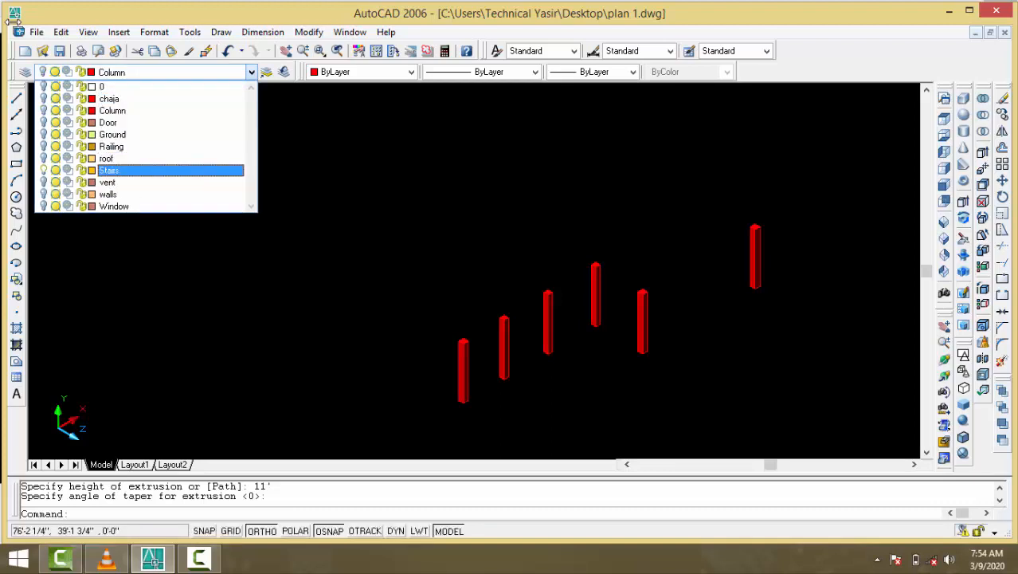
{"action": "left_click", "coordinate": [108, 169]}
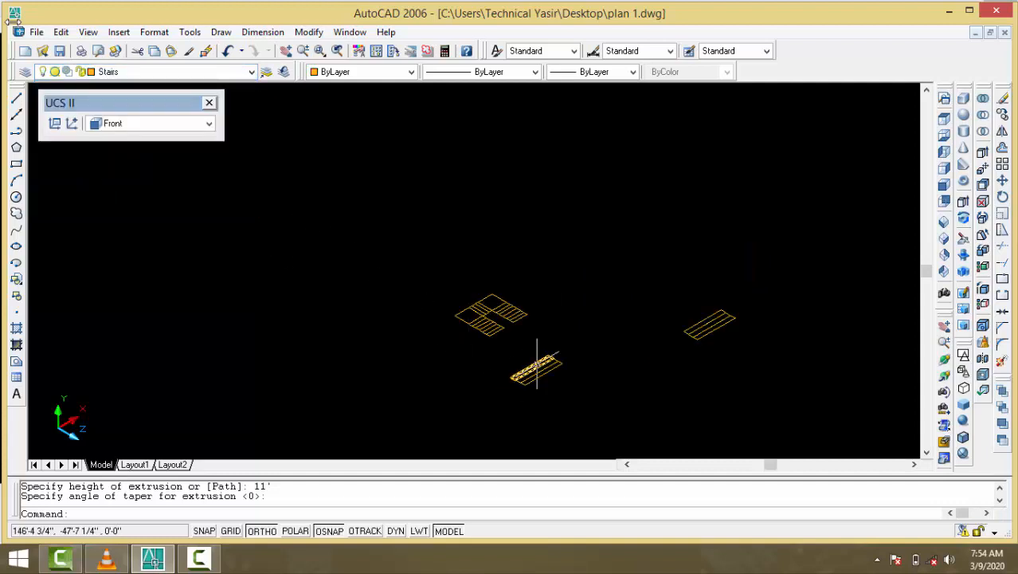
- Set the UCS to World for working on the stair outlines
{"action": "scroll", "coordinate": [541, 391], "scroll_direction": "up", "scroll_amount": 3}
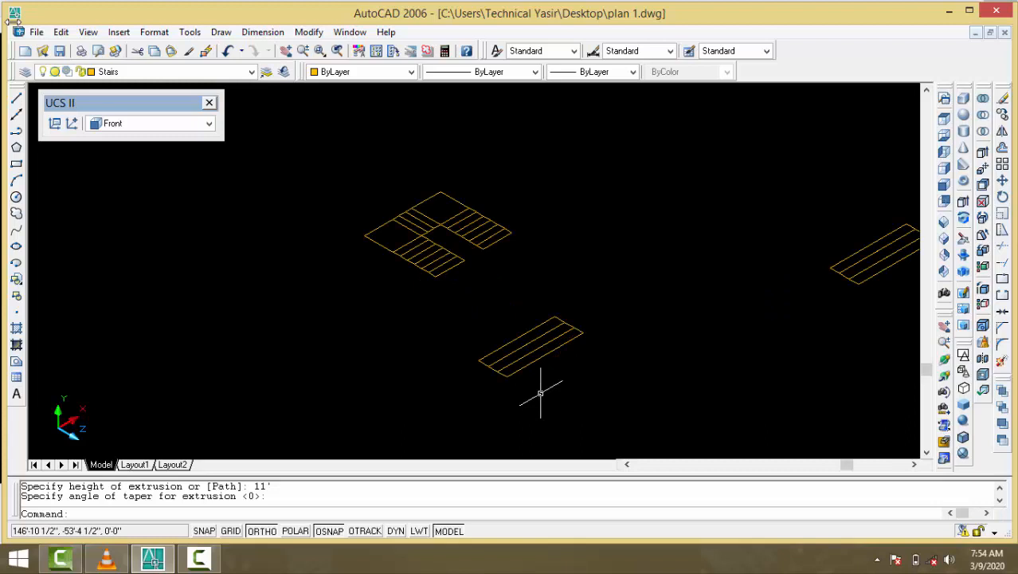
{"action": "left_click", "coordinate": [208, 124]}
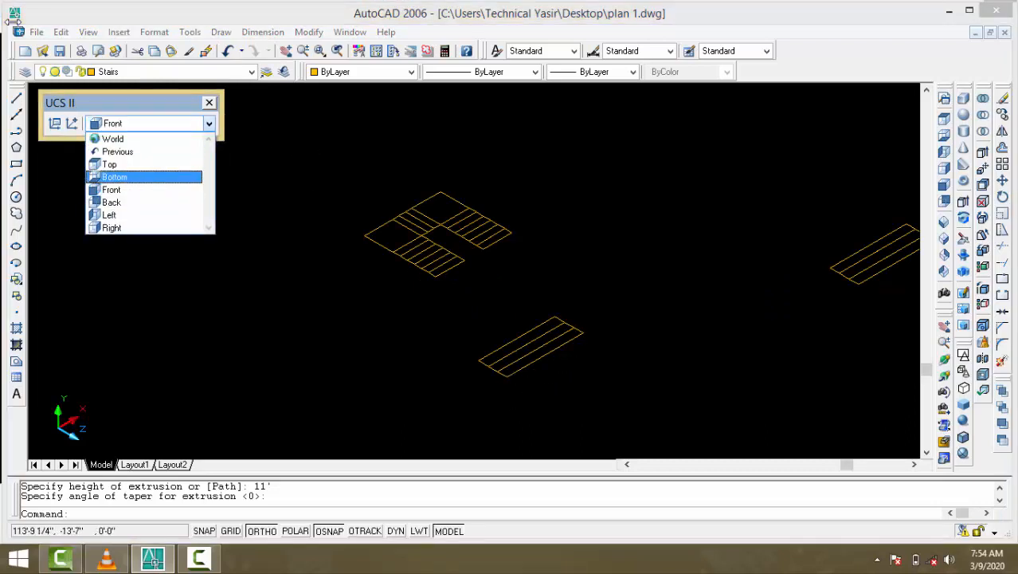
{"action": "left_click", "coordinate": [139, 201]}
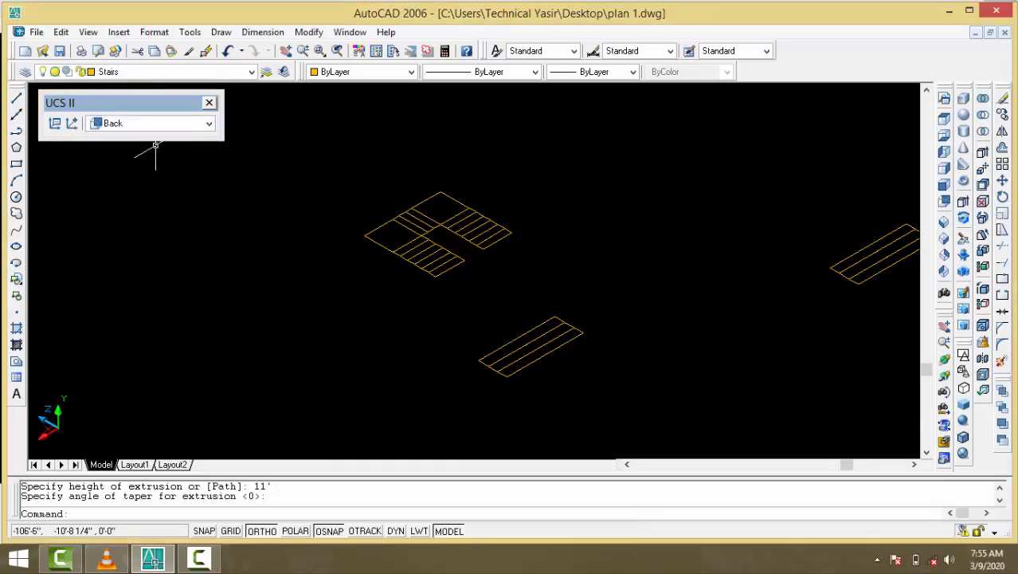
{"action": "left_click", "coordinate": [160, 126]}
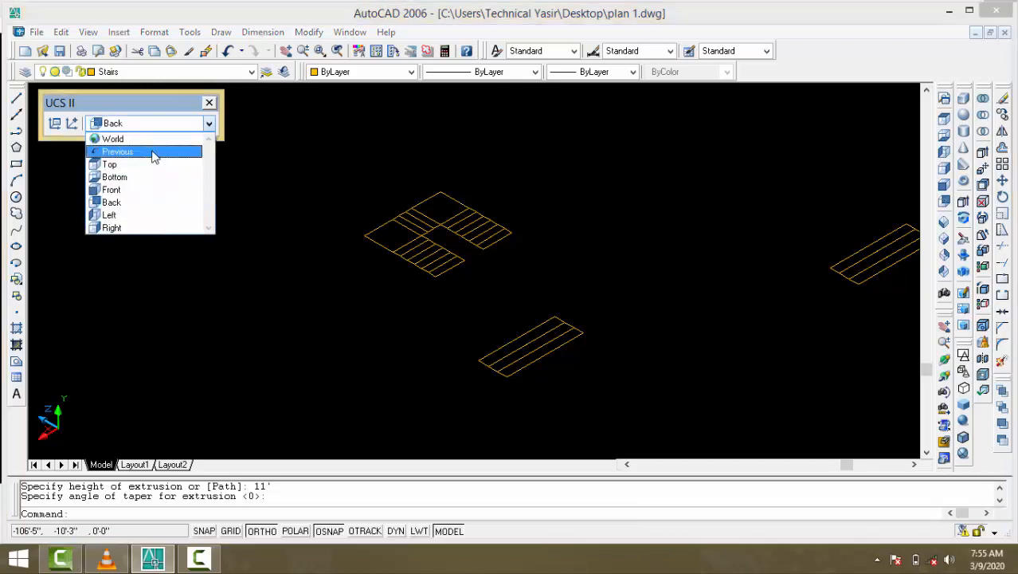
{"action": "left_click", "coordinate": [152, 140]}
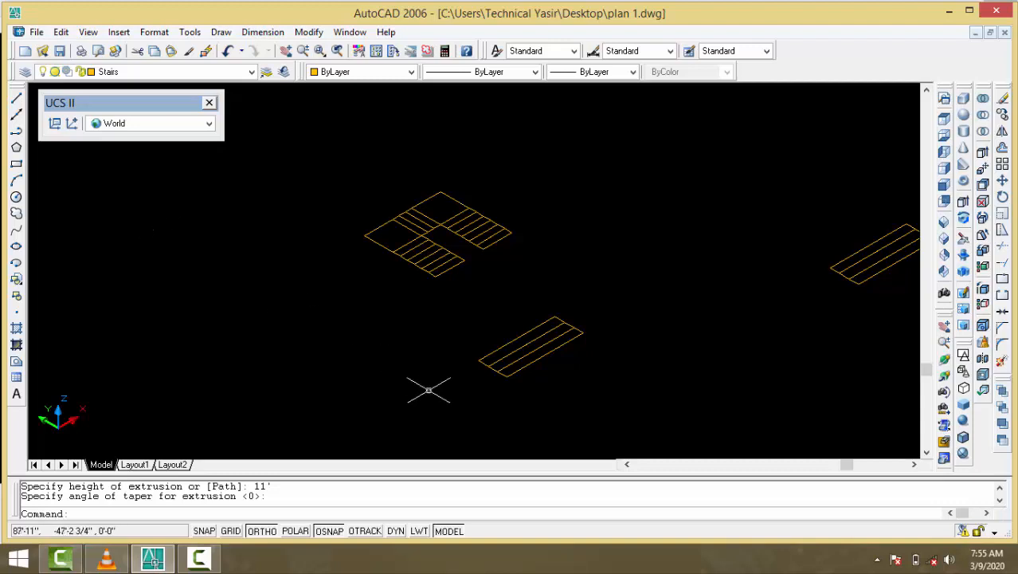
- Try to extrude the three tread outlines of the nearer straight stair to a height of 8", and undo the extrusion
{"action": "type", "text": "ext"}
{"action": "key", "text": "Return"}
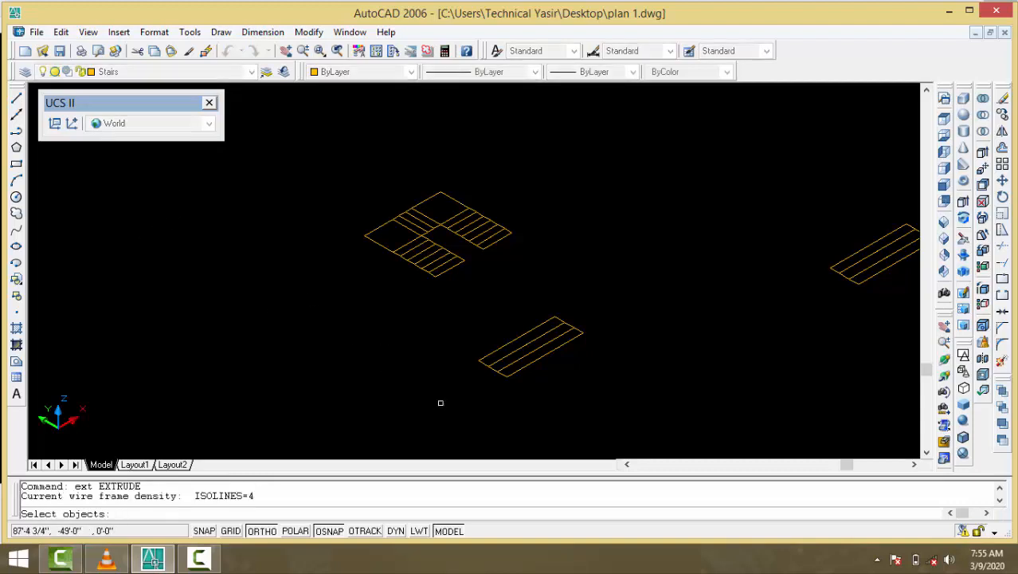
{"action": "left_click", "coordinate": [447, 339]}
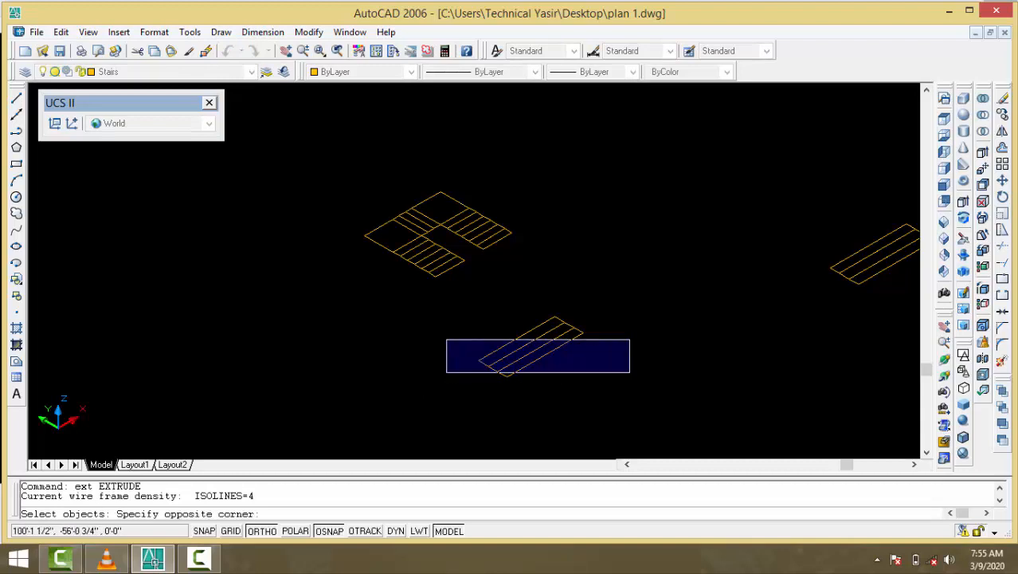
{"action": "left_click", "coordinate": [630, 371]}
{"action": "left_click", "coordinate": [448, 292]}
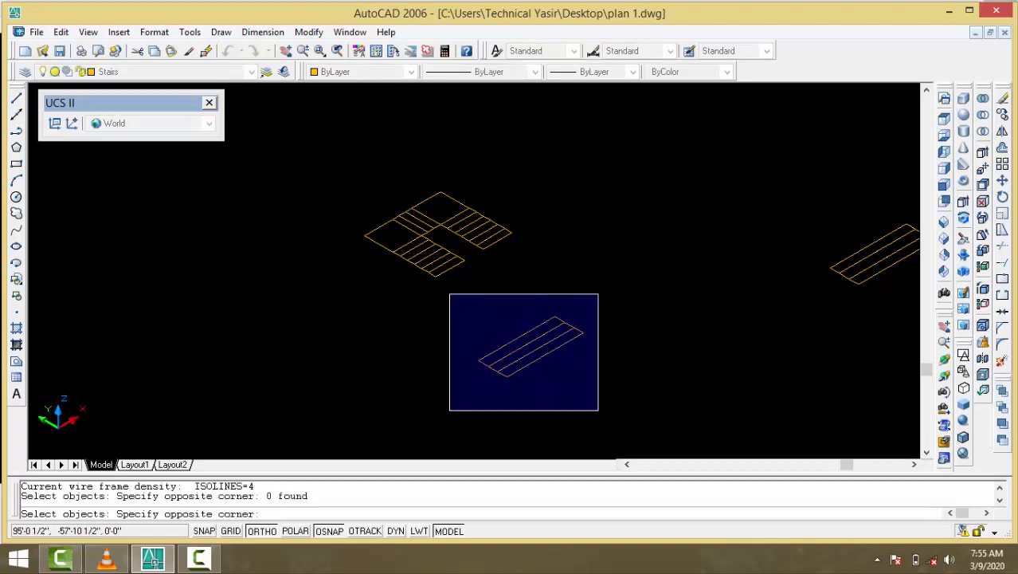
{"action": "left_click", "coordinate": [599, 411]}
{"action": "key", "text": "Return"}
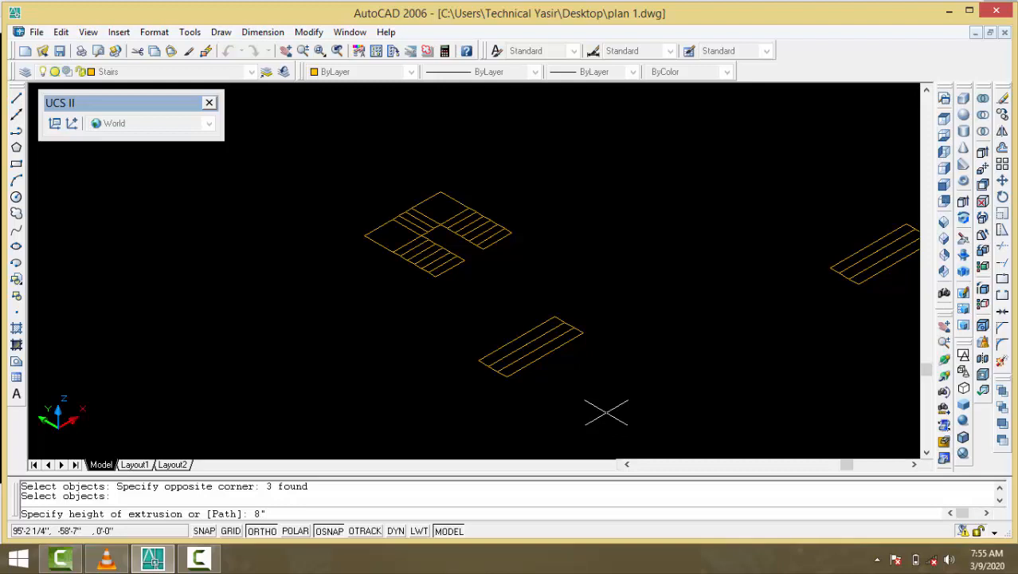
{"action": "key", "text": "Return"}
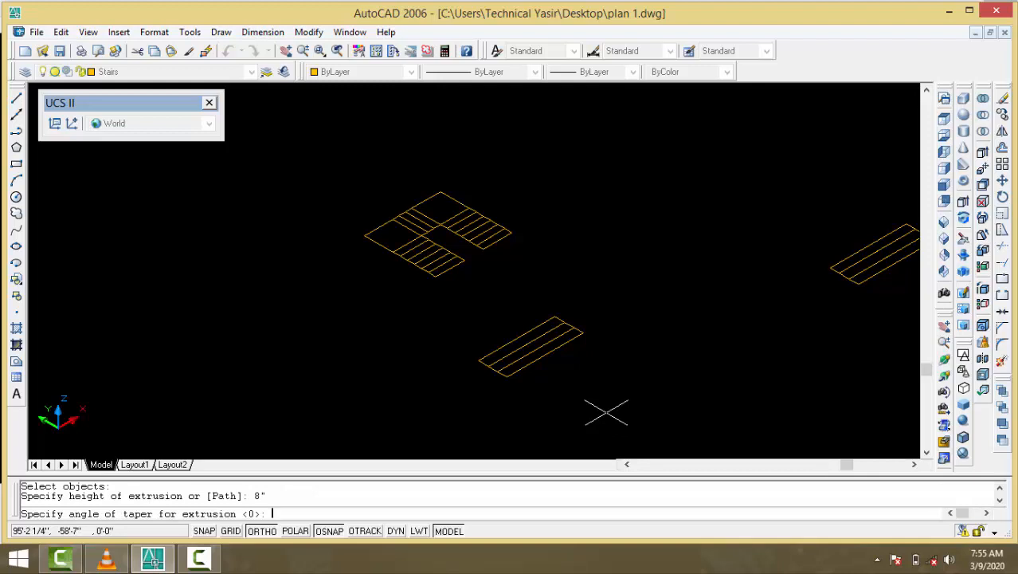
{"action": "key", "text": "ctrl+z"}
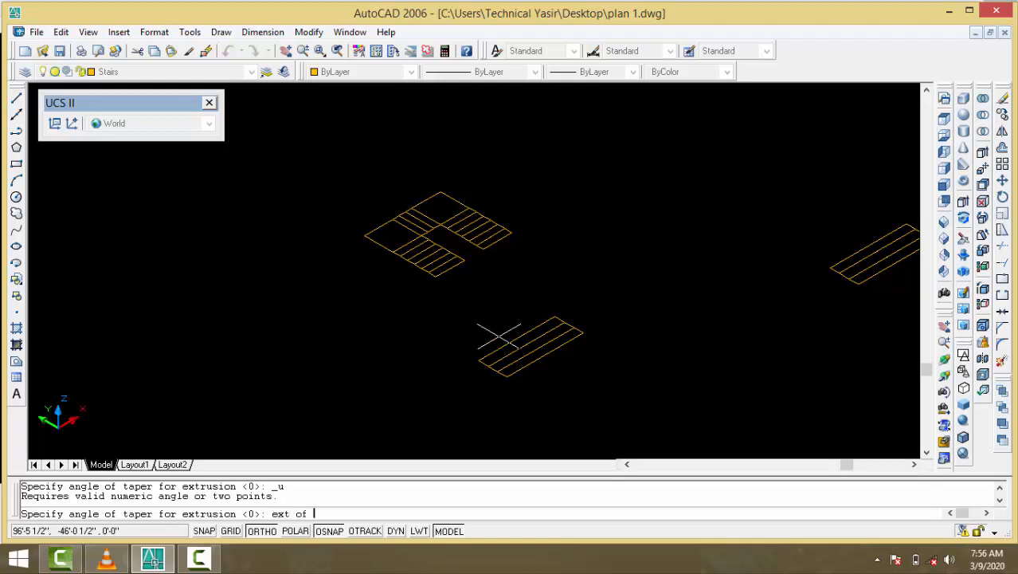
{"action": "left_click", "coordinate": [443, 303]}
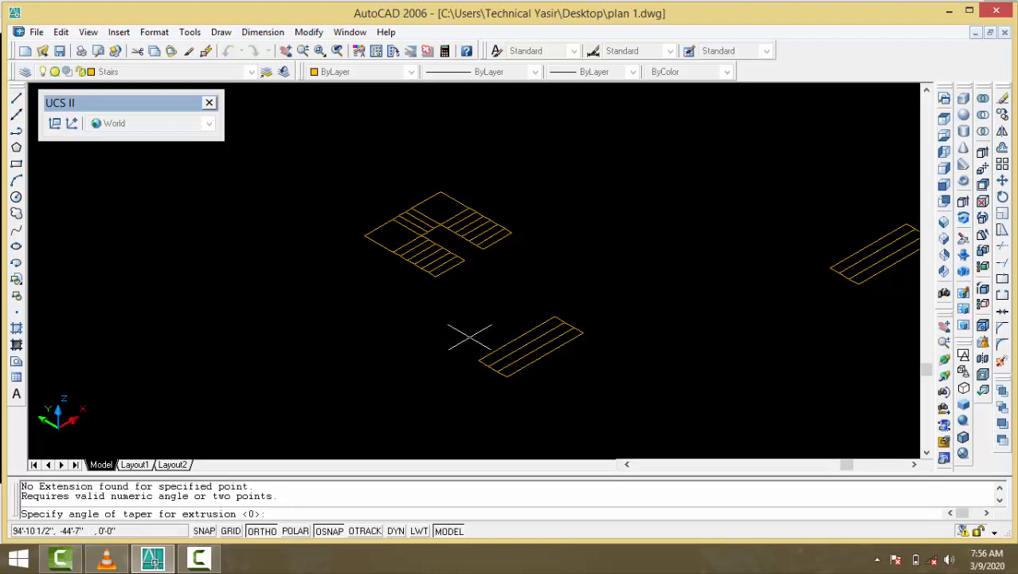
{"action": "left_click", "coordinate": [470, 314]}
{"action": "left_click", "coordinate": [470, 313]}
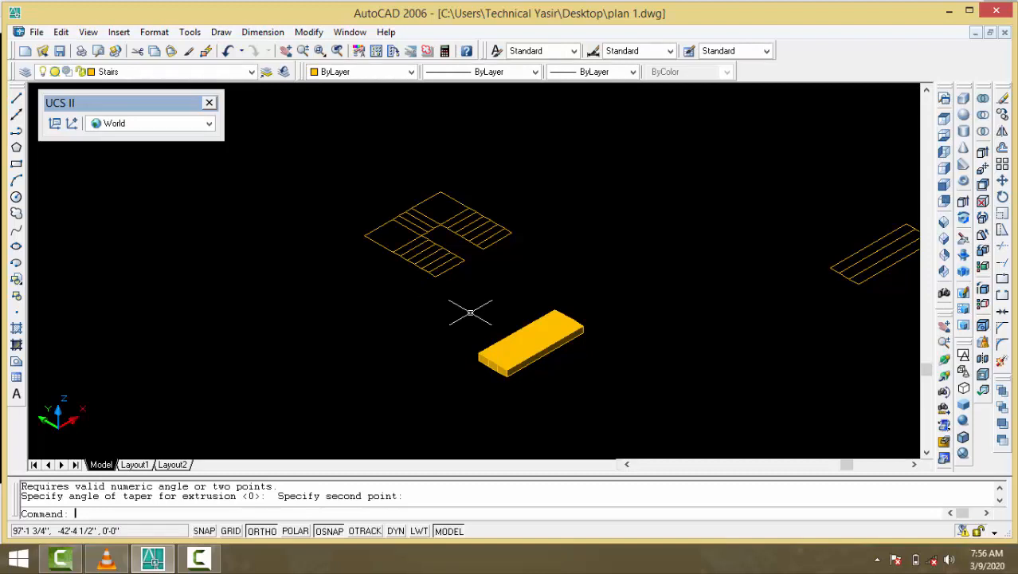
{"action": "key", "text": "ctrl+z"}
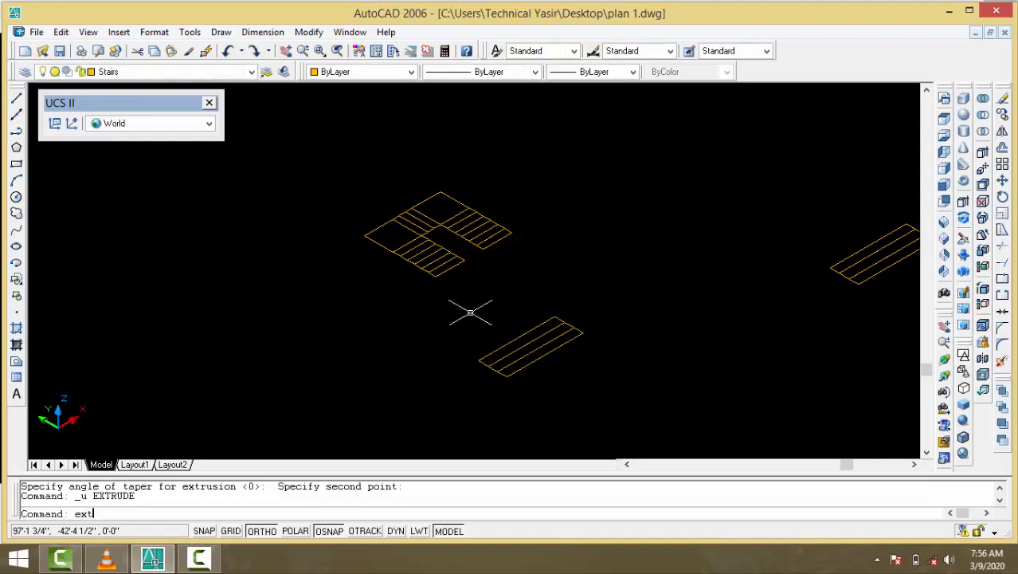
- Extrude the three tread outlines of the nearer straight stair to a height of -8" with a taper angle of 0
{"action": "key", "text": "Return"}
{"action": "left_click", "coordinate": [450, 290]}
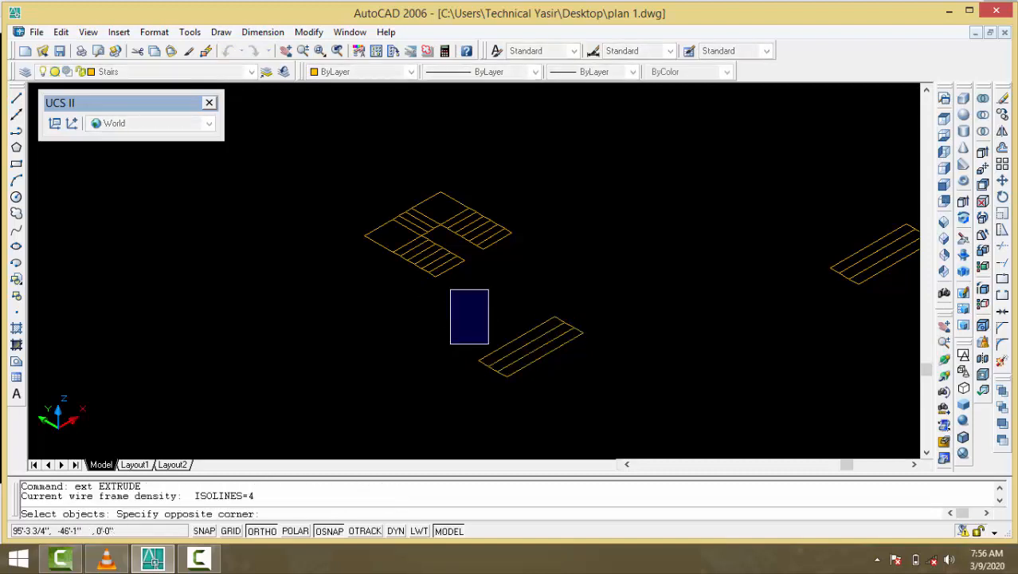
{"action": "left_click", "coordinate": [602, 395]}
{"action": "key", "text": "Return"}
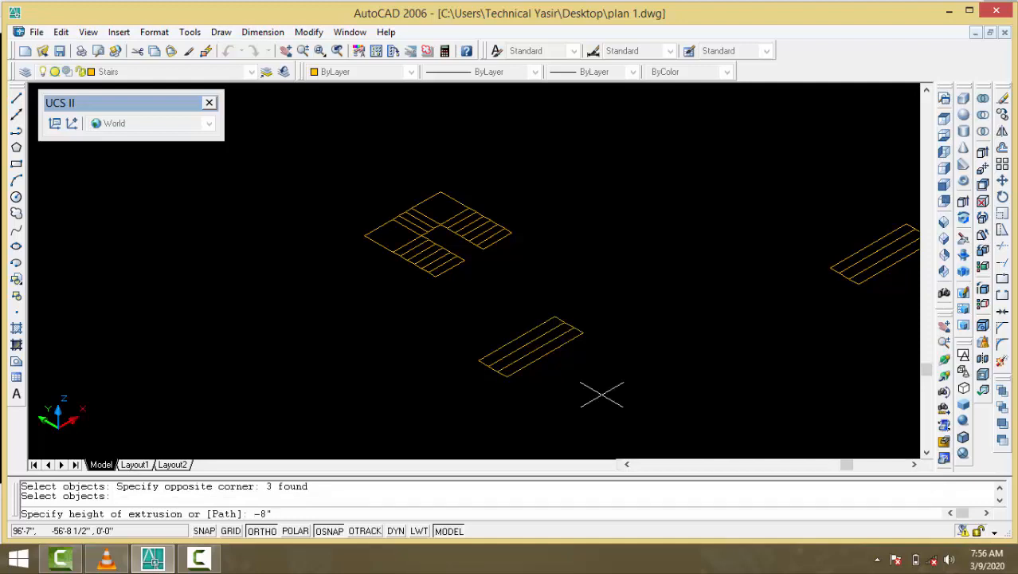
{"action": "key", "text": "Return"}
{"action": "key", "text": "Return"}
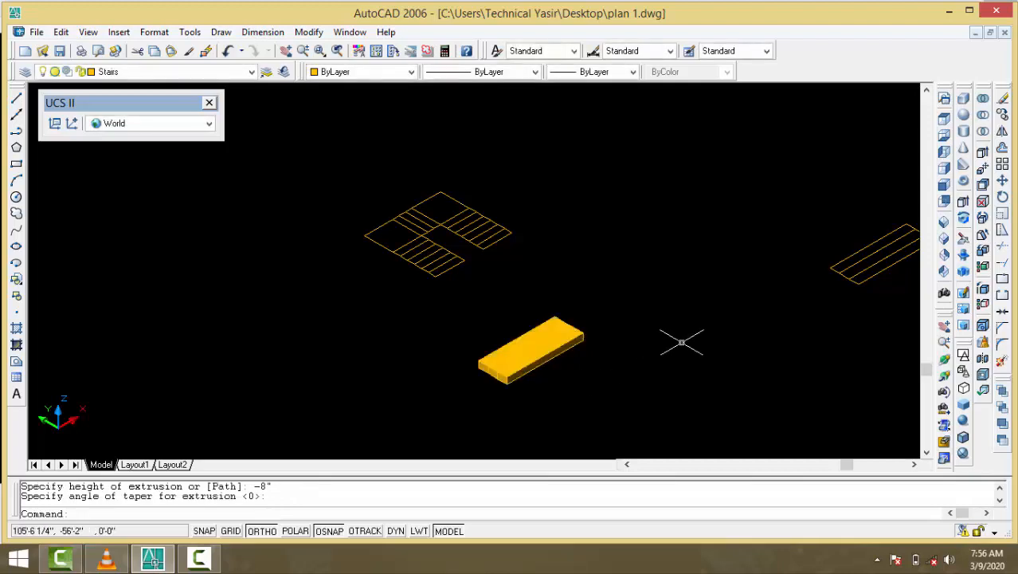
- Extrude the three tread outlines of the other straight stair to a height of -8" with a taper angle of 0
{"action": "scroll", "coordinate": [638, 338], "scroll_direction": "down", "scroll_amount": 3}
{"action": "scroll", "coordinate": [836, 281], "scroll_direction": "up", "scroll_amount": 3}
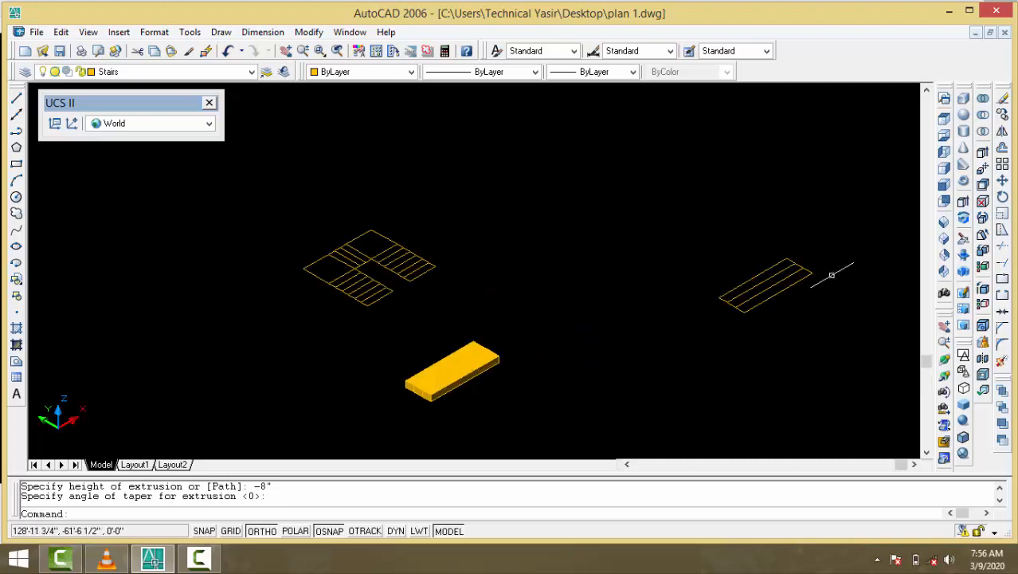
{"action": "type", "text": "e"}
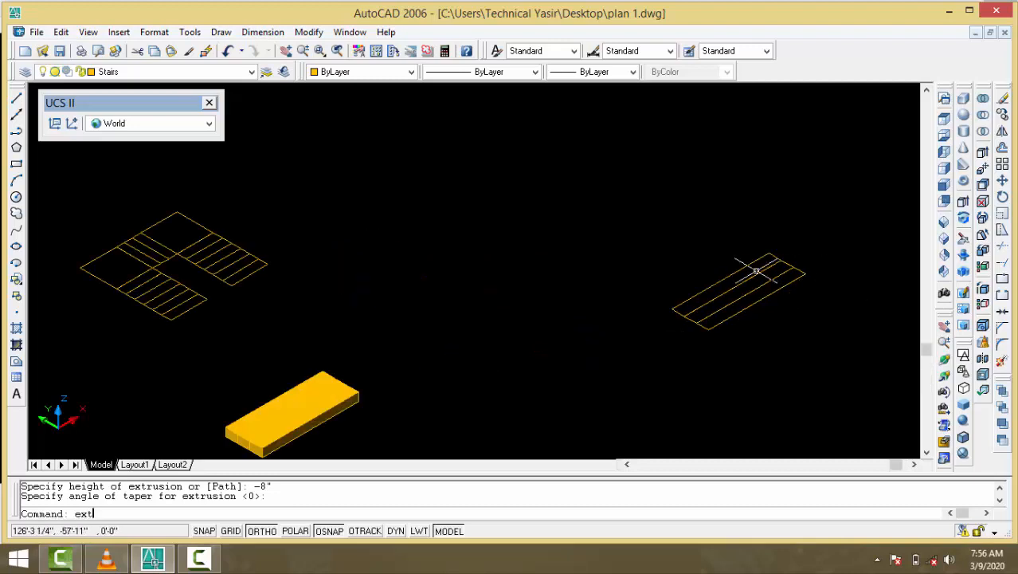
{"action": "type", "text": "xt"}
{"action": "key", "text": "Return"}
{"action": "left_click", "coordinate": [639, 208]}
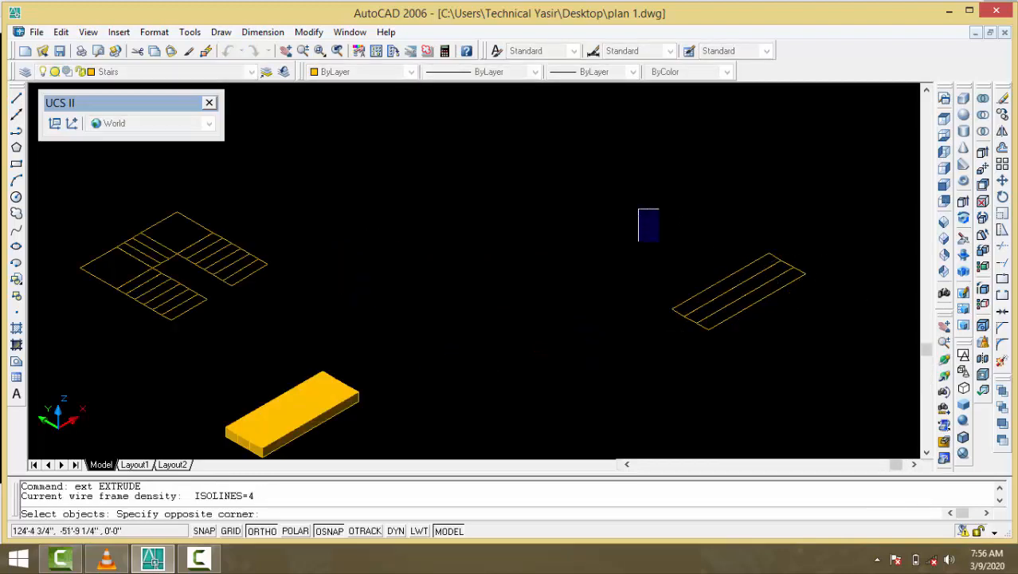
{"action": "left_click", "coordinate": [815, 356]}
{"action": "key", "text": "Return"}
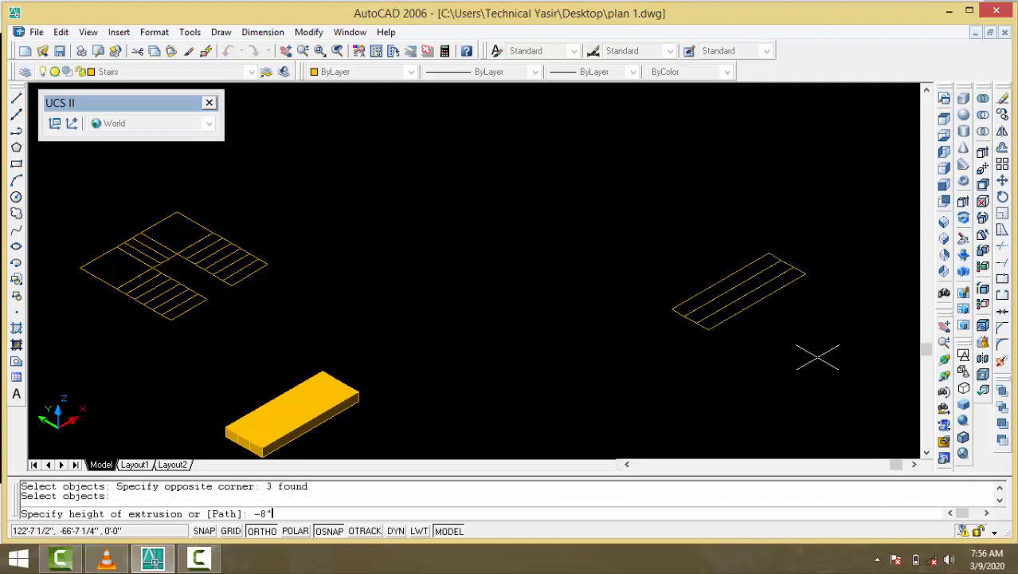
{"action": "key", "text": "Return"}
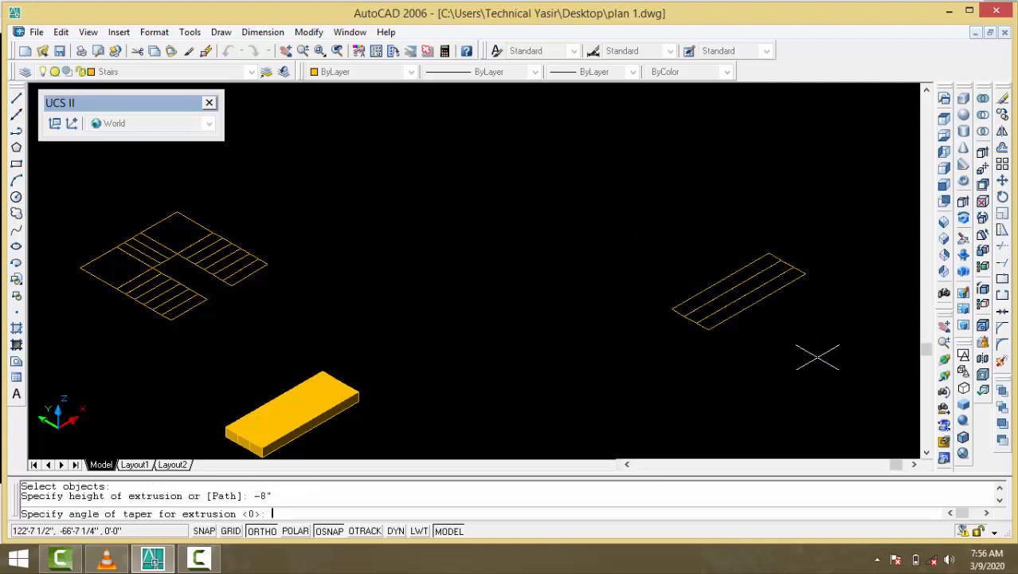
{"action": "key", "text": "Return"}
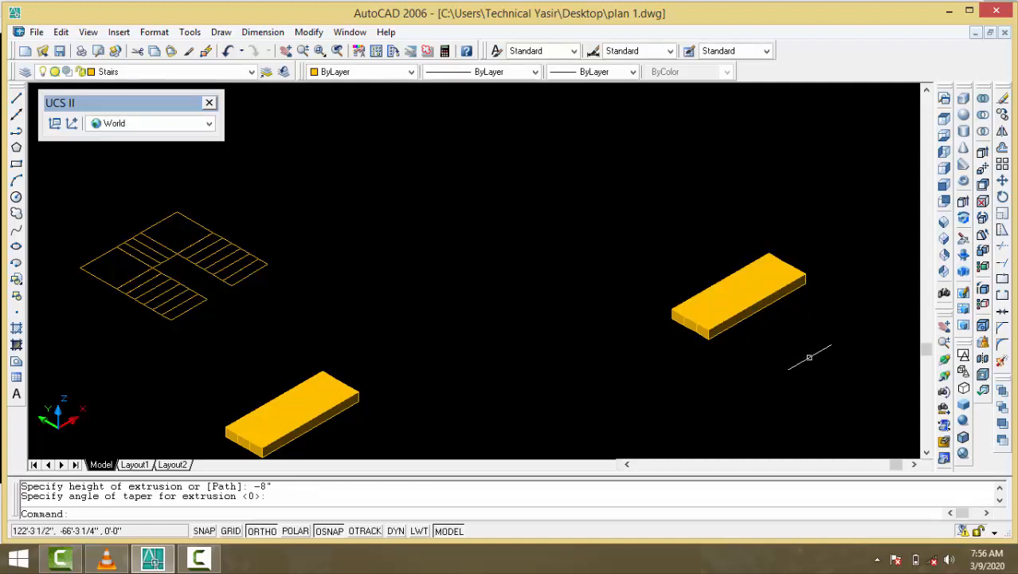
- Lower the middle tread of the second straight stair by 8" so its upper edge meets the first tread's lower edge
{"action": "scroll", "coordinate": [735, 331], "scroll_direction": "up", "scroll_amount": 3}
{"action": "scroll", "coordinate": [688, 316], "scroll_direction": "up", "scroll_amount": 2}
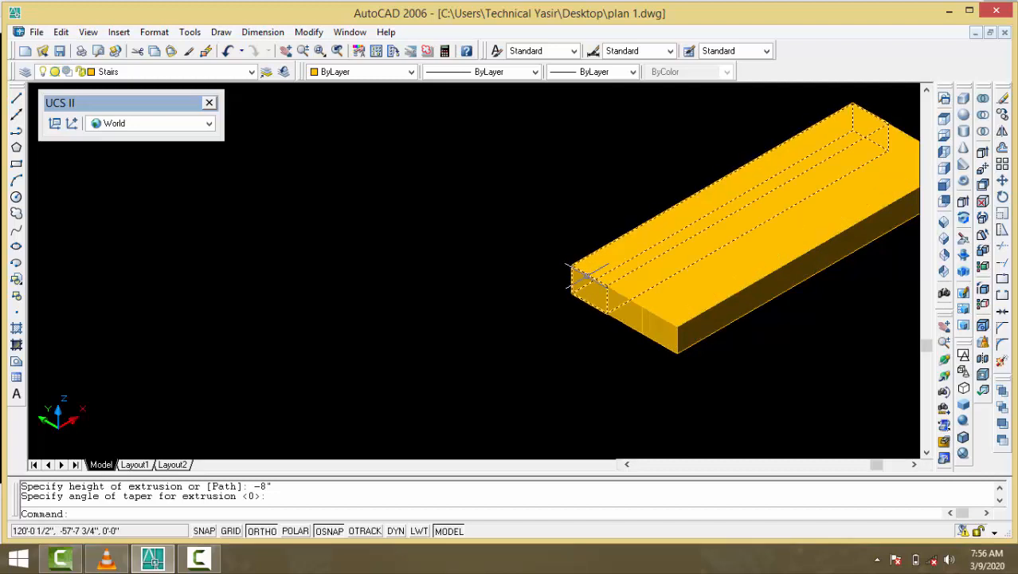
{"action": "left_click", "coordinate": [634, 294]}
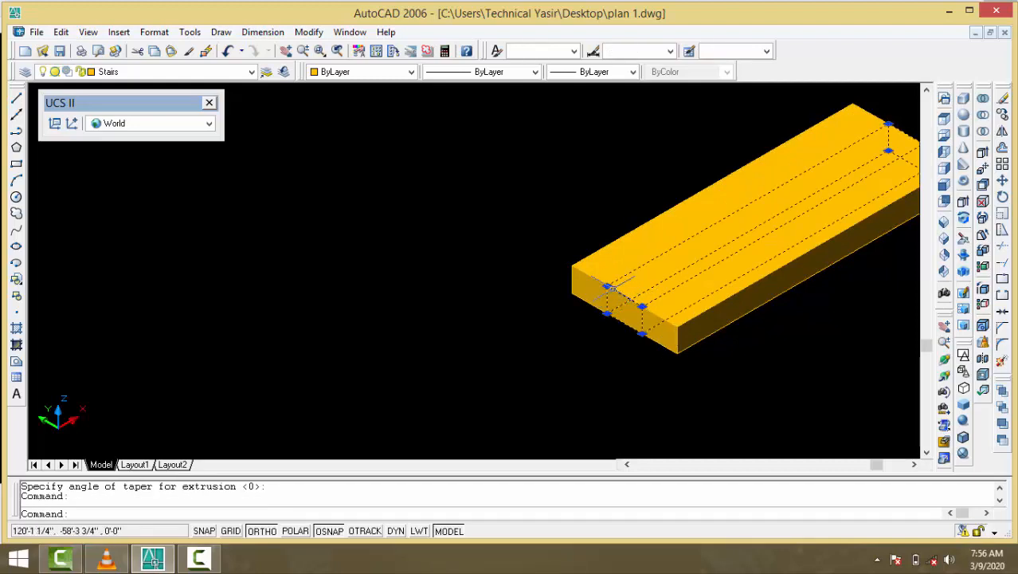
{"action": "left_click", "coordinate": [607, 285]}
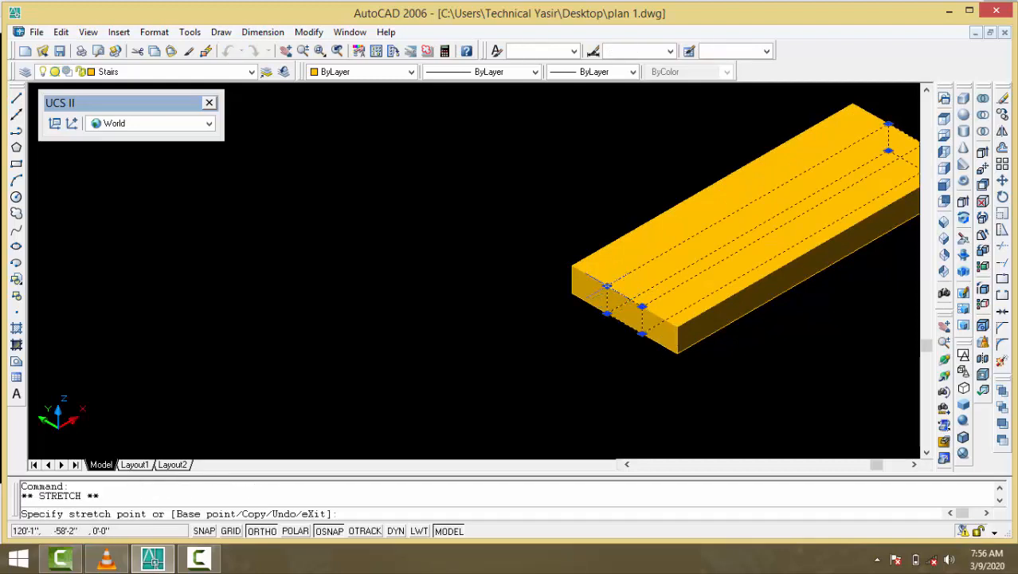
{"action": "left_click", "coordinate": [607, 313]}
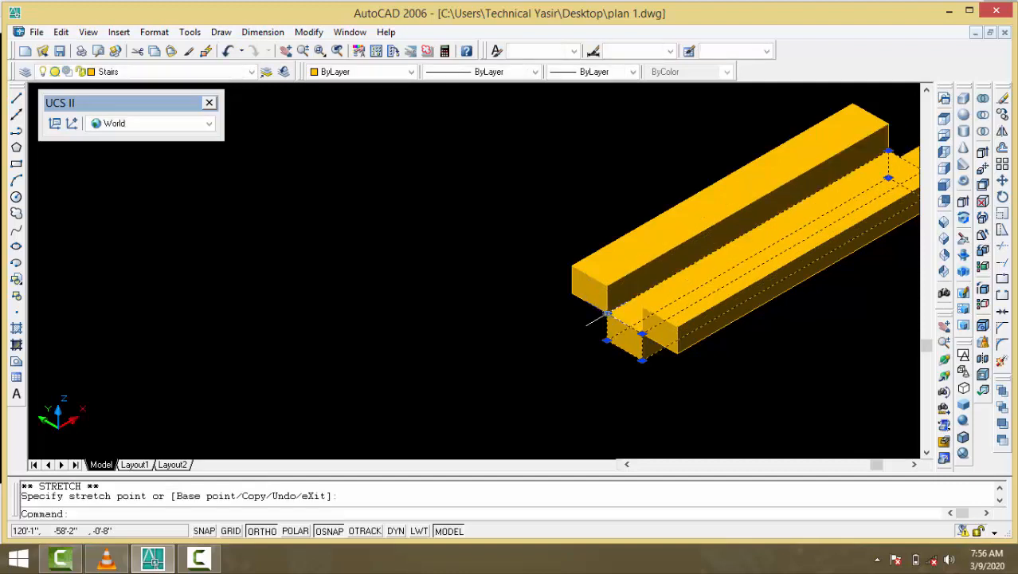
{"action": "left_click", "coordinate": [671, 372]}
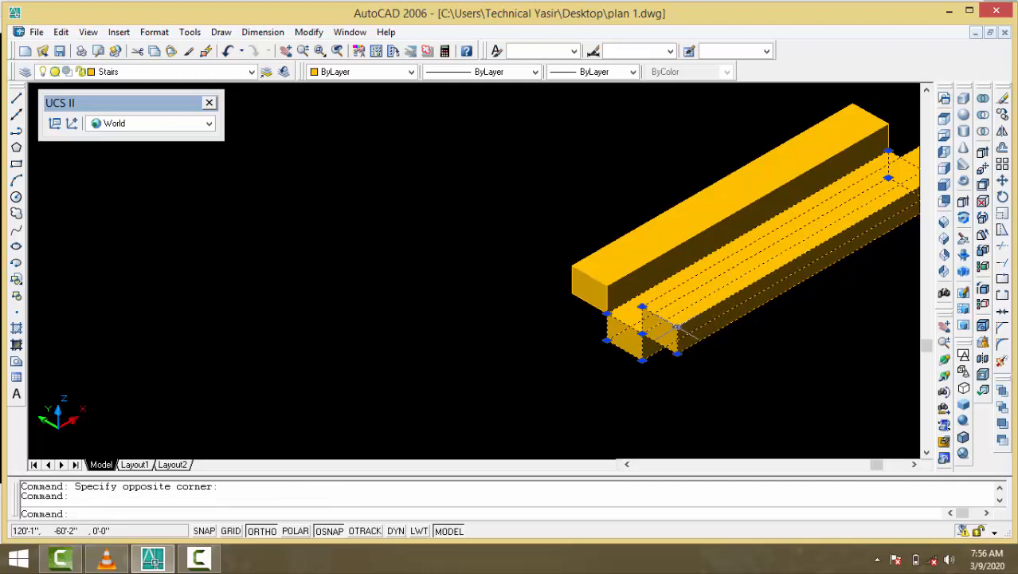
{"action": "key", "text": "space"}
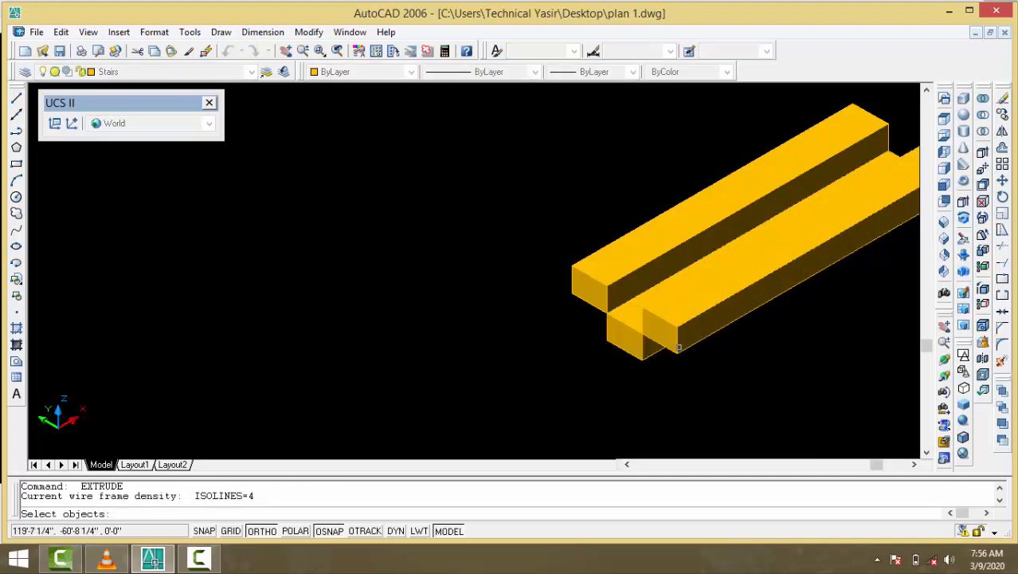
{"action": "key", "text": "space"}
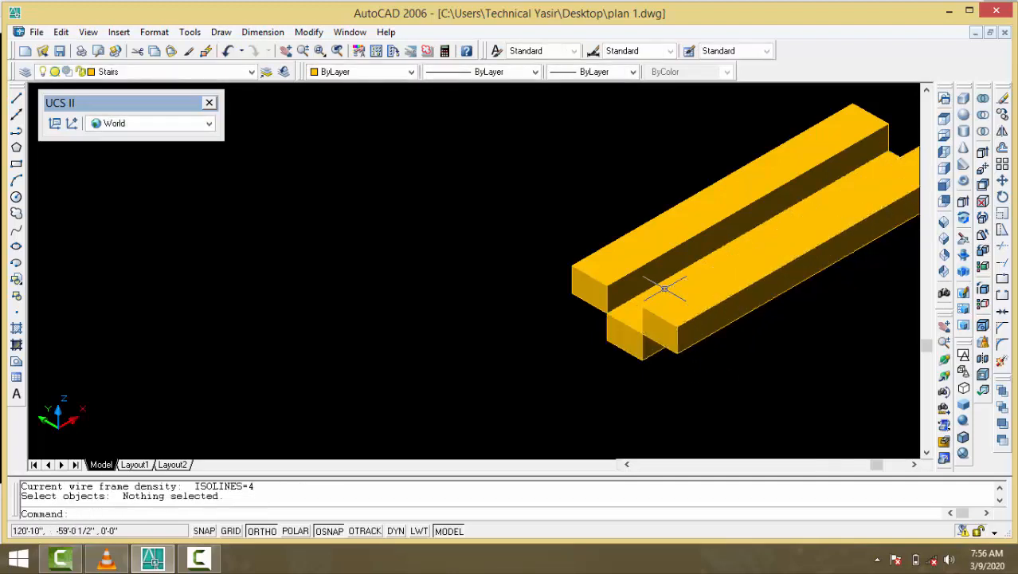
- Lower the third tread of the same stair so its upper edge meets the lower edge of the middle tread
{"action": "left_click", "coordinate": [647, 307]}
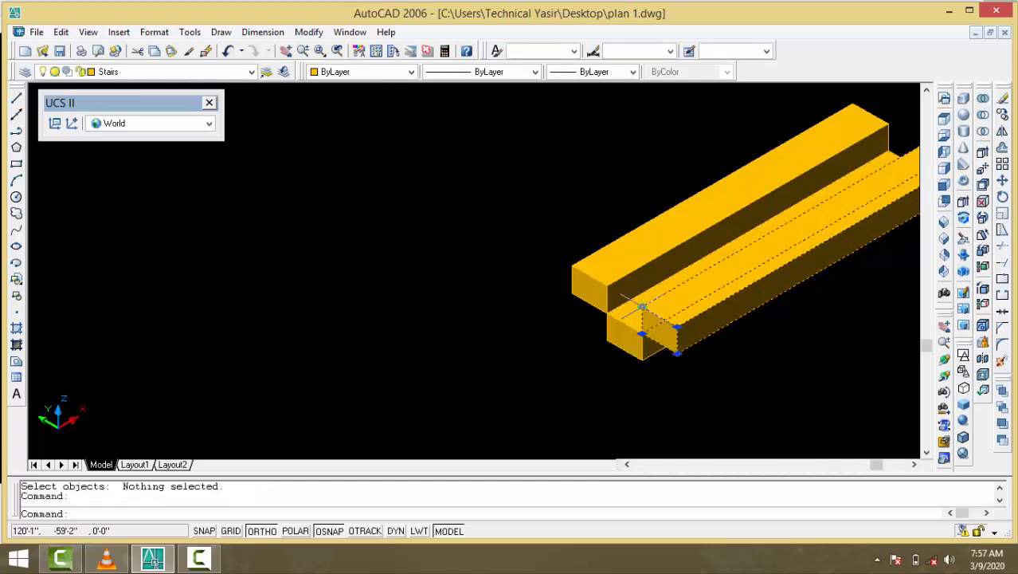
{"action": "left_click", "coordinate": [643, 306]}
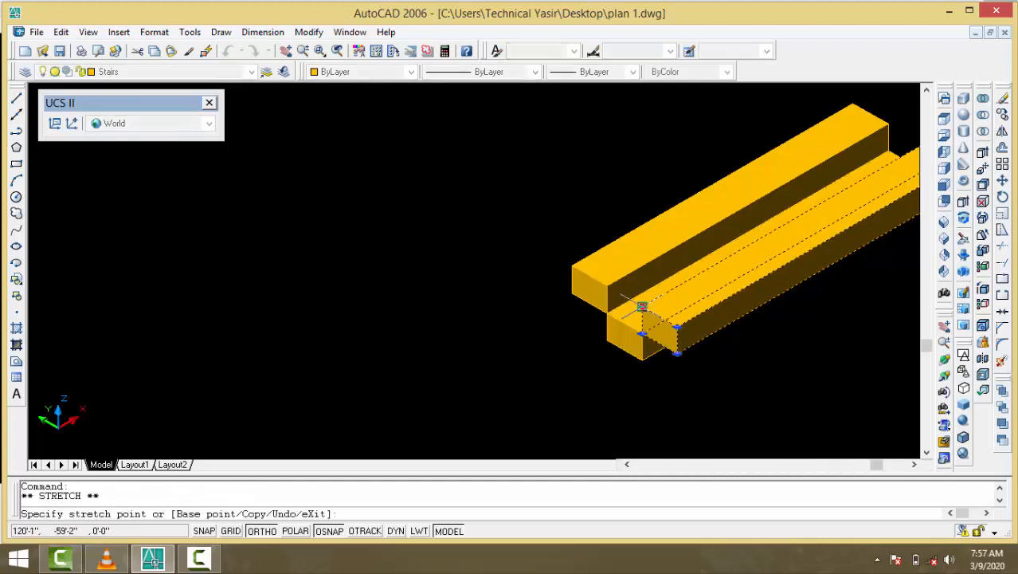
{"action": "left_click", "coordinate": [642, 360]}
{"action": "key", "text": "Escape"}
{"action": "key", "text": "space"}
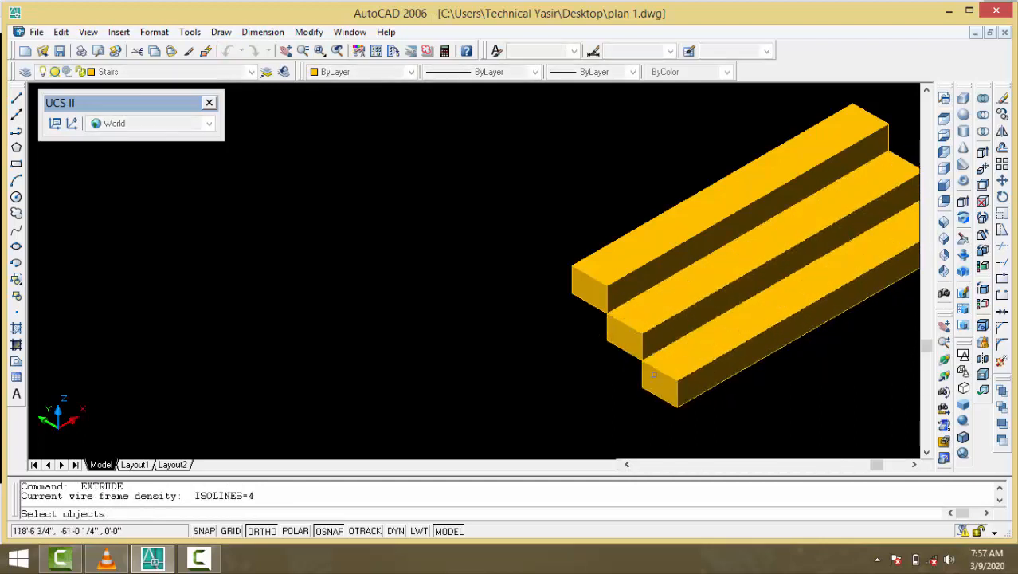
{"action": "key", "text": "space"}
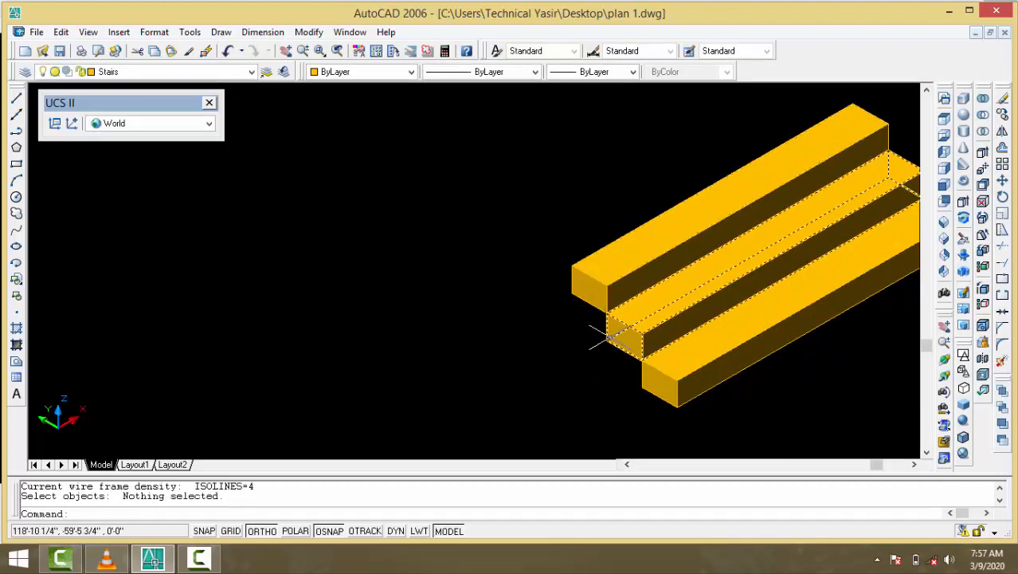
- Copy the lowest tread into the three empty positions beneath the middle and first treads to make the stair solid underneath
{"action": "left_click", "coordinate": [661, 373]}
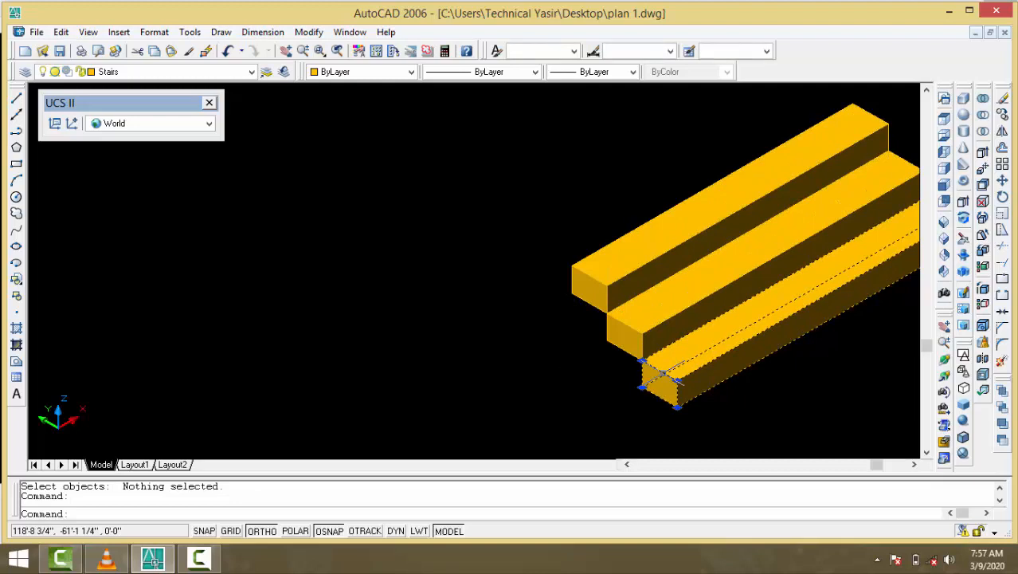
{"action": "type", "text": "co"}
{"action": "key", "text": "space"}
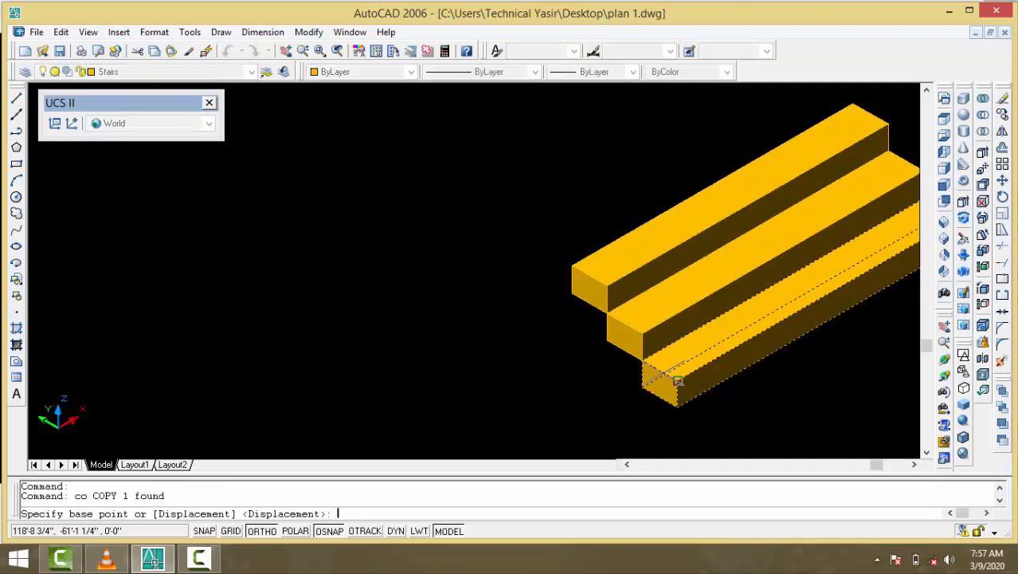
{"action": "left_click", "coordinate": [677, 381]}
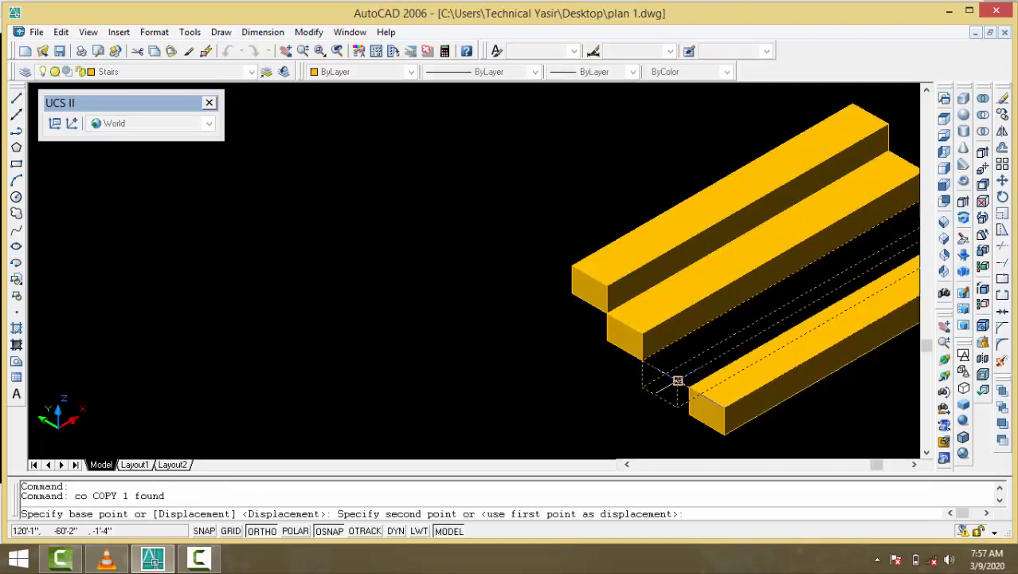
{"action": "left_click", "coordinate": [642, 360]}
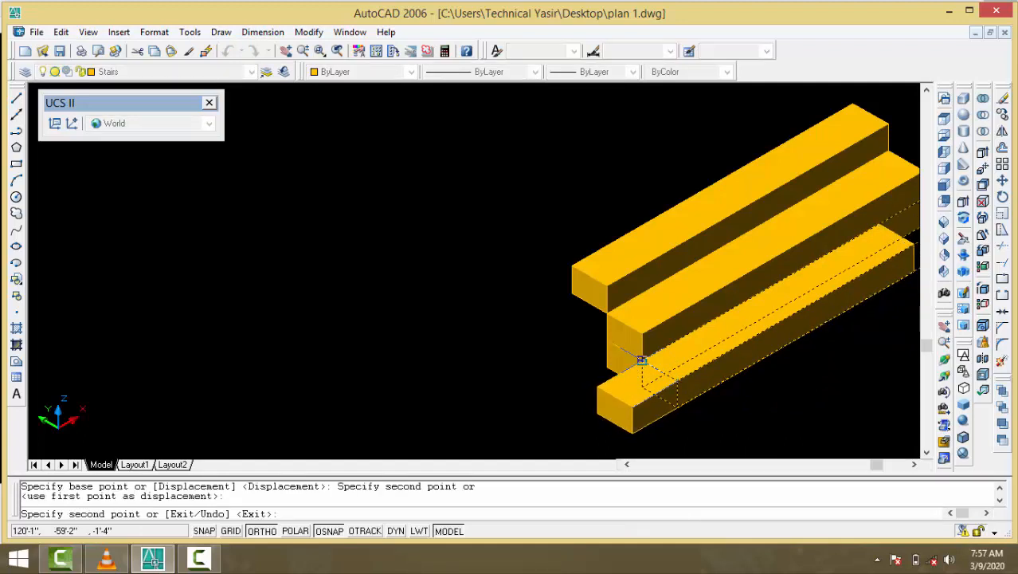
{"action": "left_click", "coordinate": [607, 340]}
{"action": "left_click", "coordinate": [607, 313]}
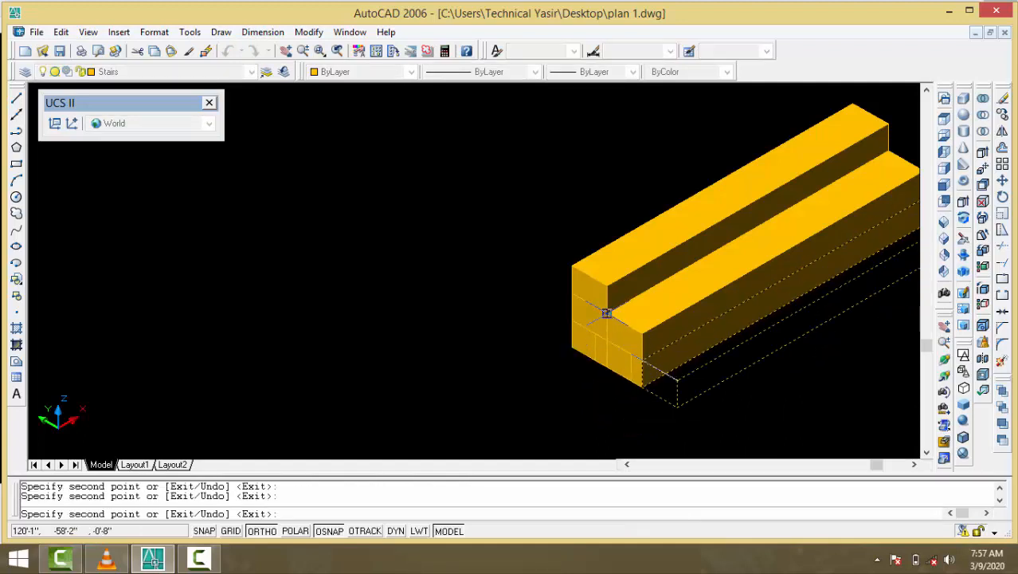
{"action": "key", "text": "Return"}
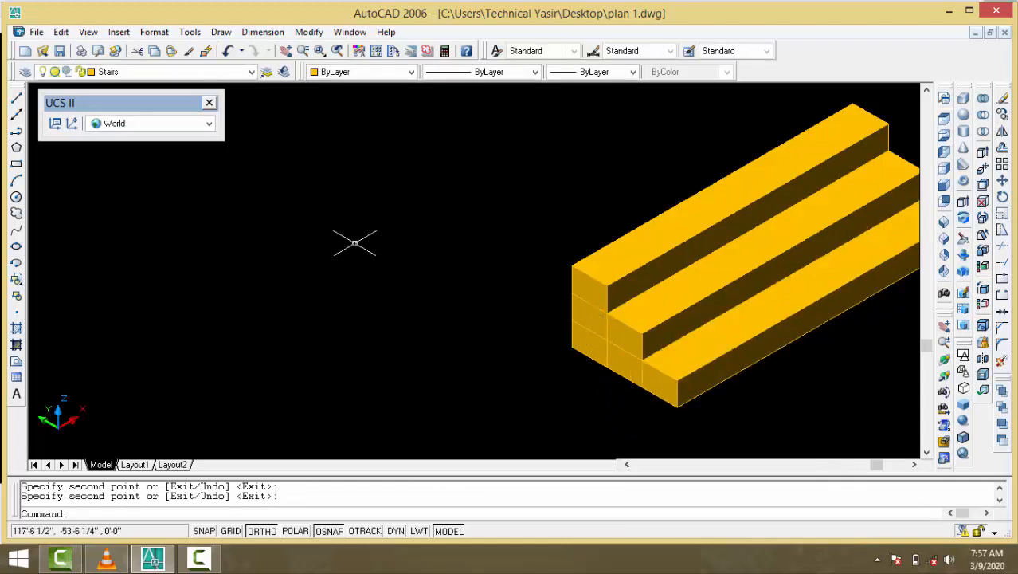
- Union the six tread blocks of the finished straight stair into one solid
{"action": "scroll", "coordinate": [372, 234], "scroll_direction": "down", "scroll_amount": 2}
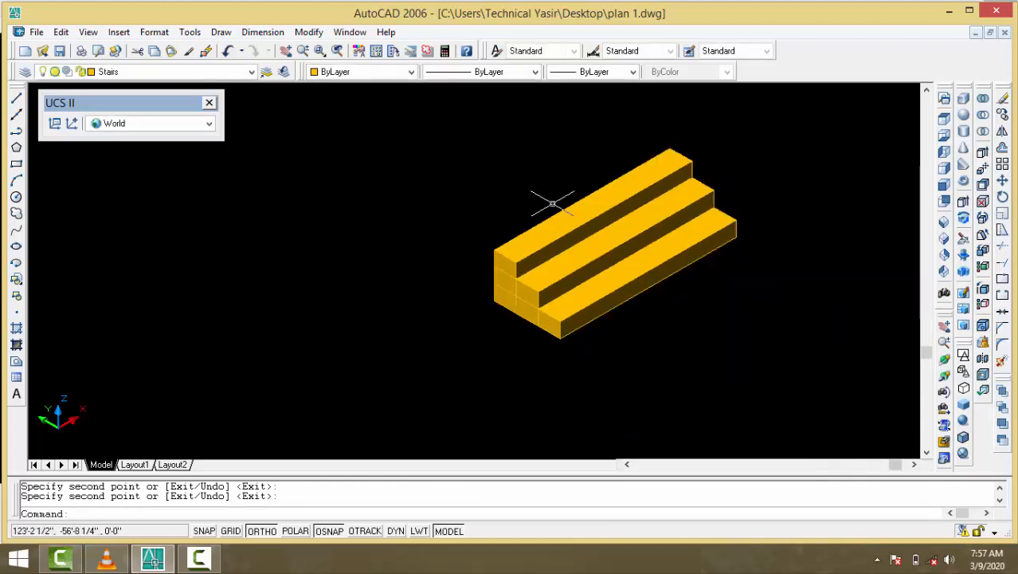
{"action": "left_click", "coordinate": [984, 108]}
{"action": "left_click", "coordinate": [823, 114]}
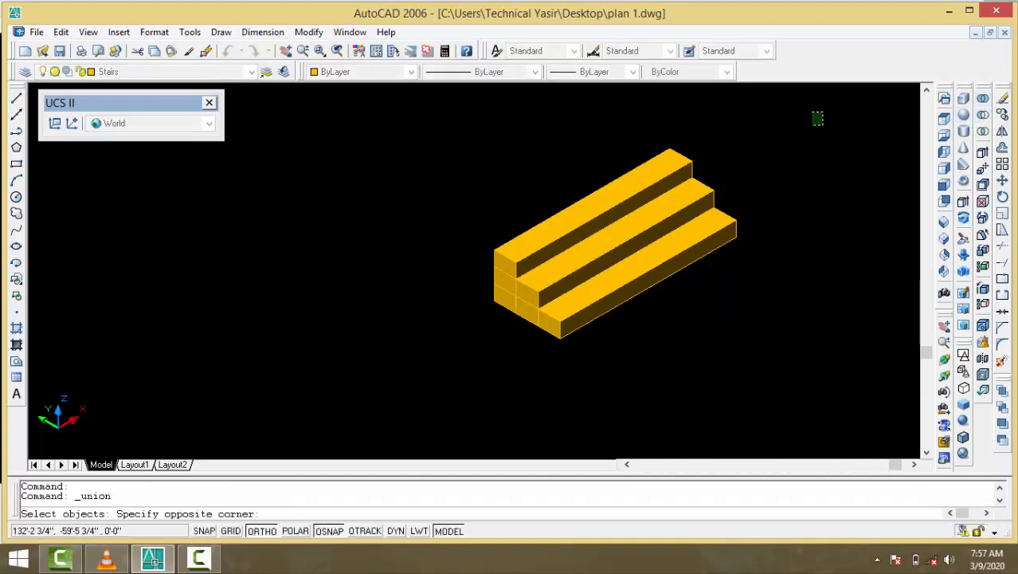
{"action": "left_click", "coordinate": [459, 390]}
{"action": "key", "text": "Return"}
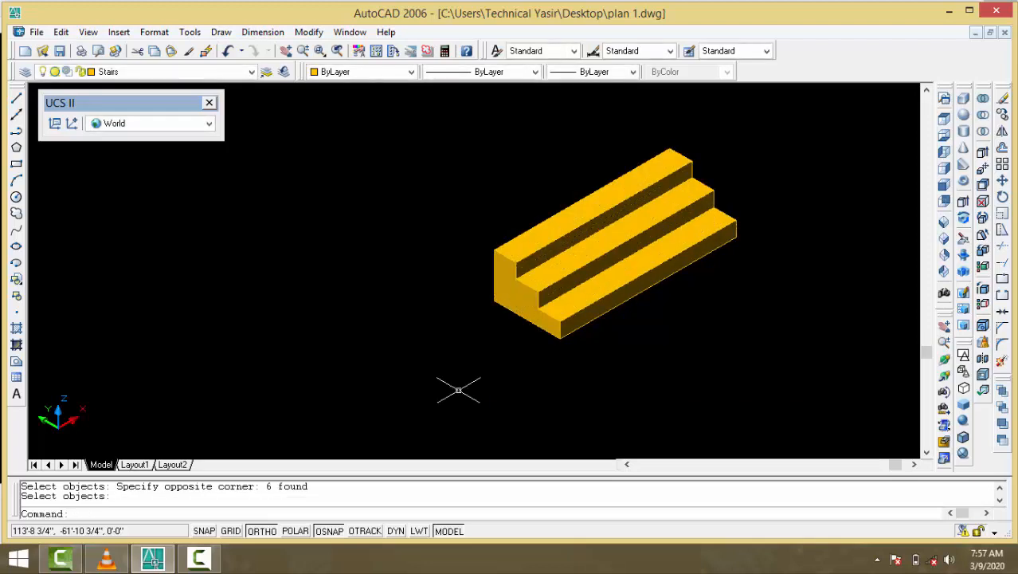
- Lower the middle tread of the still-flat straight stair by 8" so its upper edge meets the first tread's lower edge
{"action": "scroll", "coordinate": [517, 260], "scroll_direction": "down", "scroll_amount": 4}
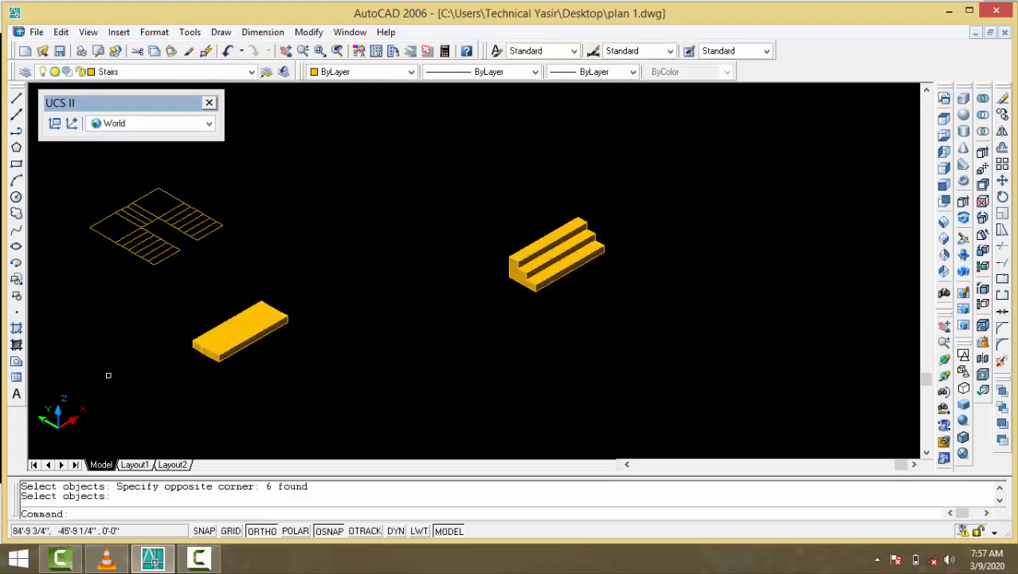
{"action": "scroll", "coordinate": [152, 365], "scroll_direction": "up", "scroll_amount": 3}
{"action": "scroll", "coordinate": [236, 326], "scroll_direction": "up", "scroll_amount": 2}
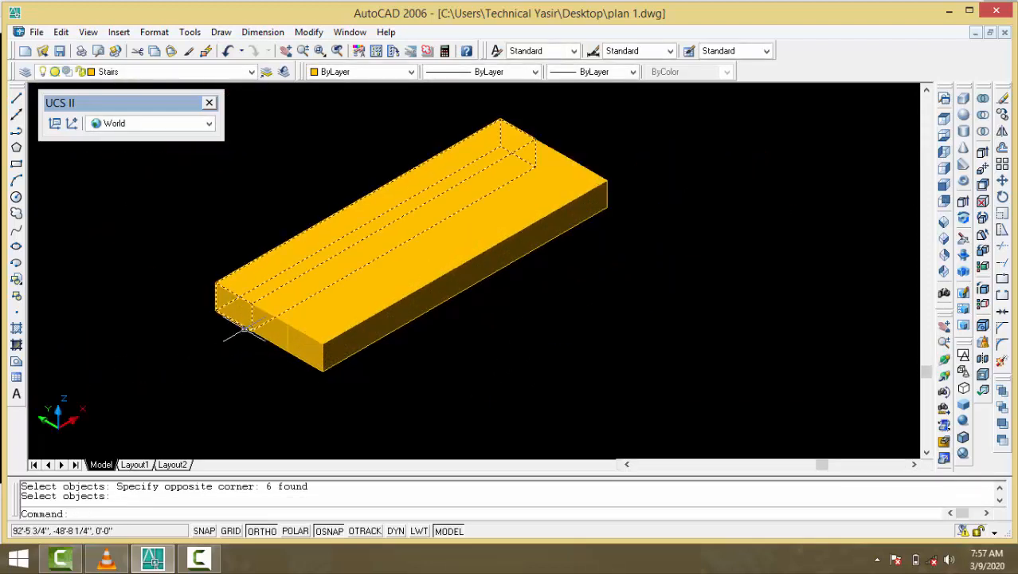
{"action": "left_click", "coordinate": [270, 316]}
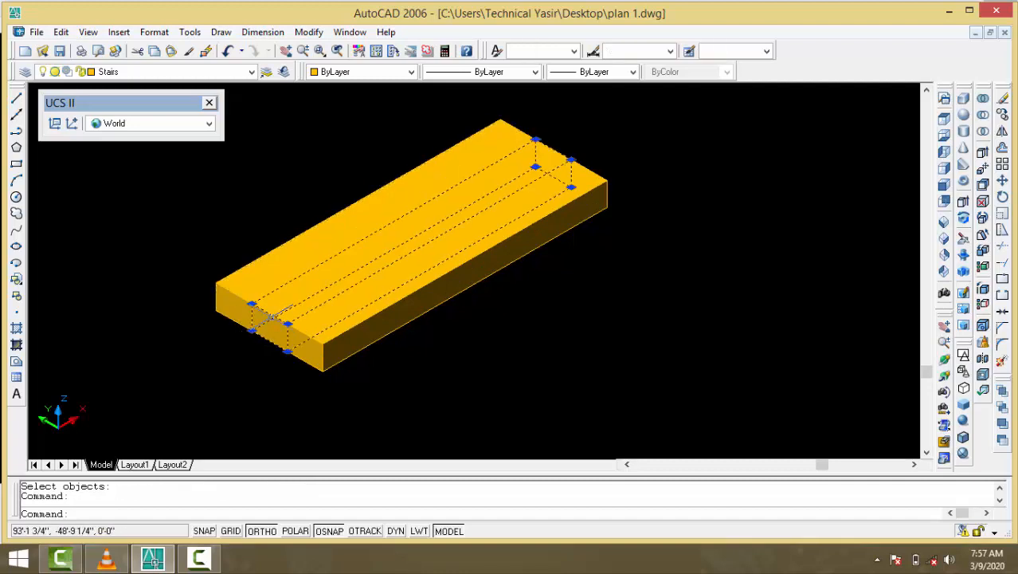
{"action": "left_click", "coordinate": [252, 305]}
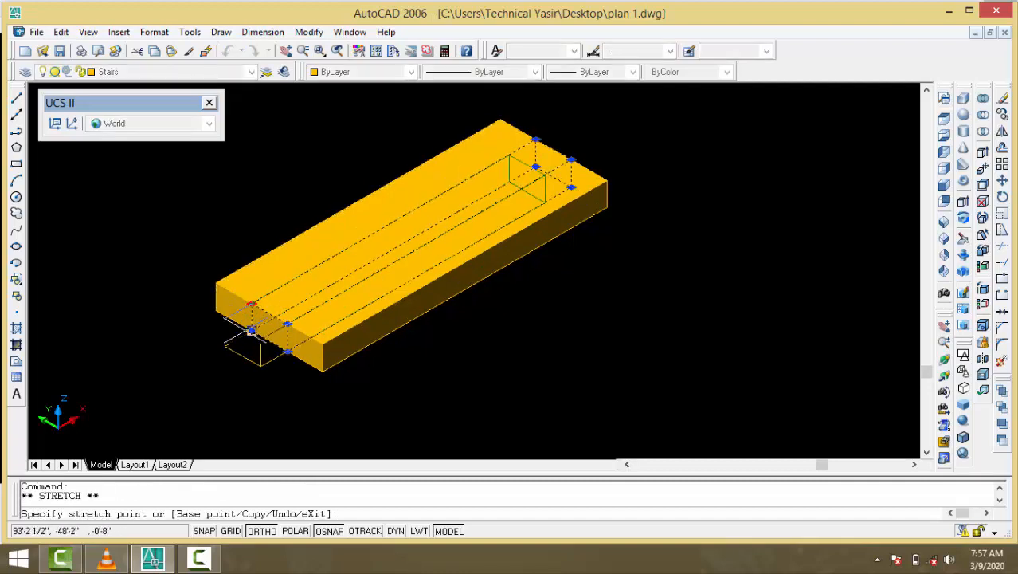
{"action": "left_click", "coordinate": [252, 330]}
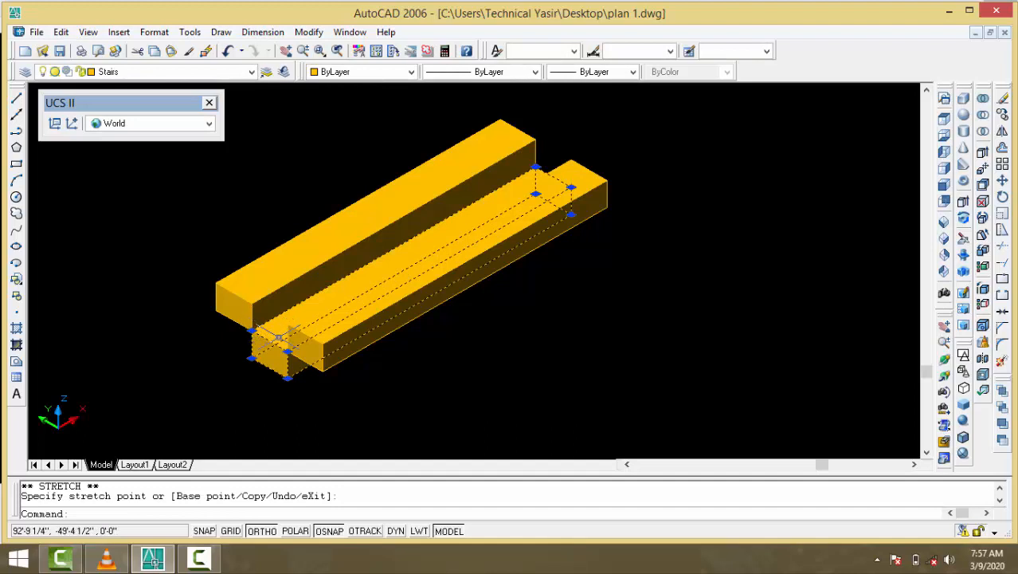
{"action": "type", "text": "union"}
{"action": "key", "text": "Return"}
{"action": "key", "text": "Return"}
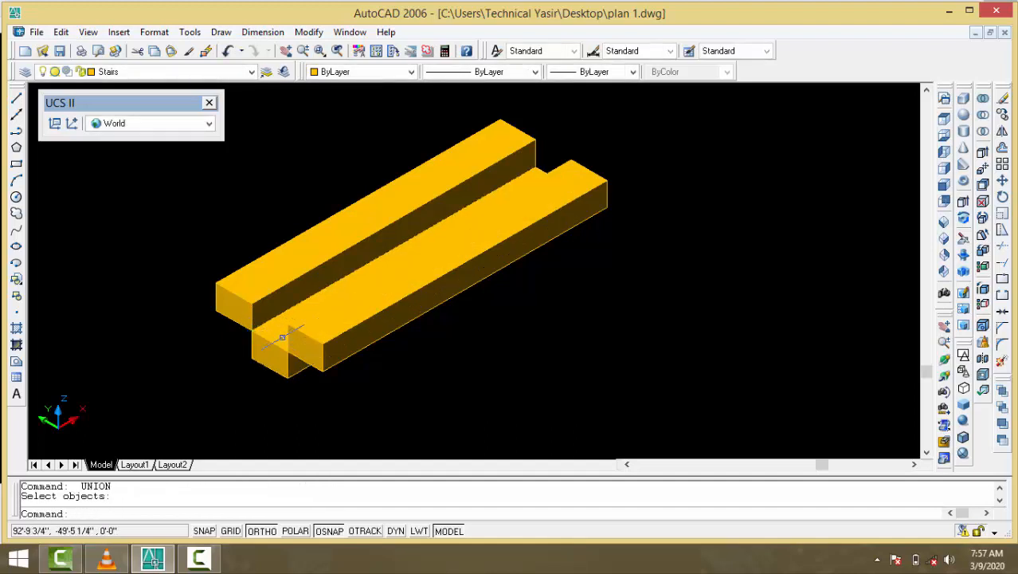
- Lower the third tread of this stair by 1'-4" so its upper edge meets the middle tread's lower edge
{"action": "left_click", "coordinate": [282, 337]}
{"action": "left_click", "coordinate": [288, 324]}
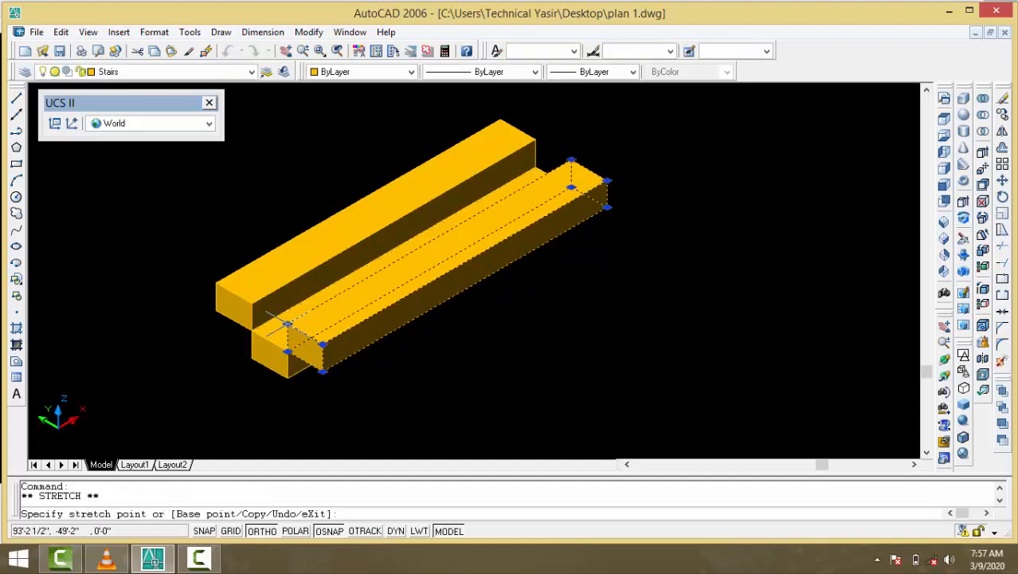
{"action": "left_click", "coordinate": [287, 379]}
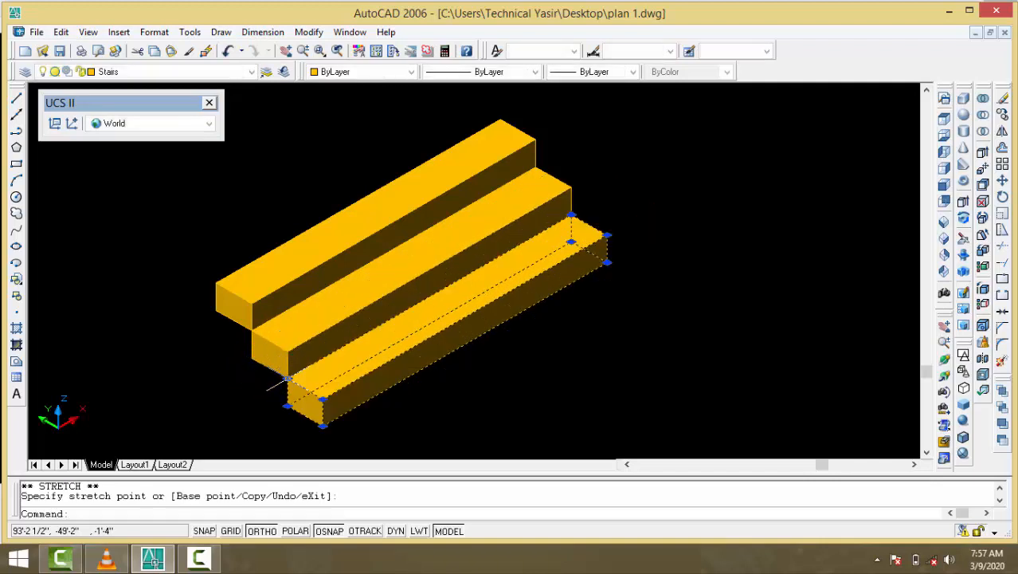
{"action": "key", "text": "Return"}
{"action": "key", "text": "Return"}
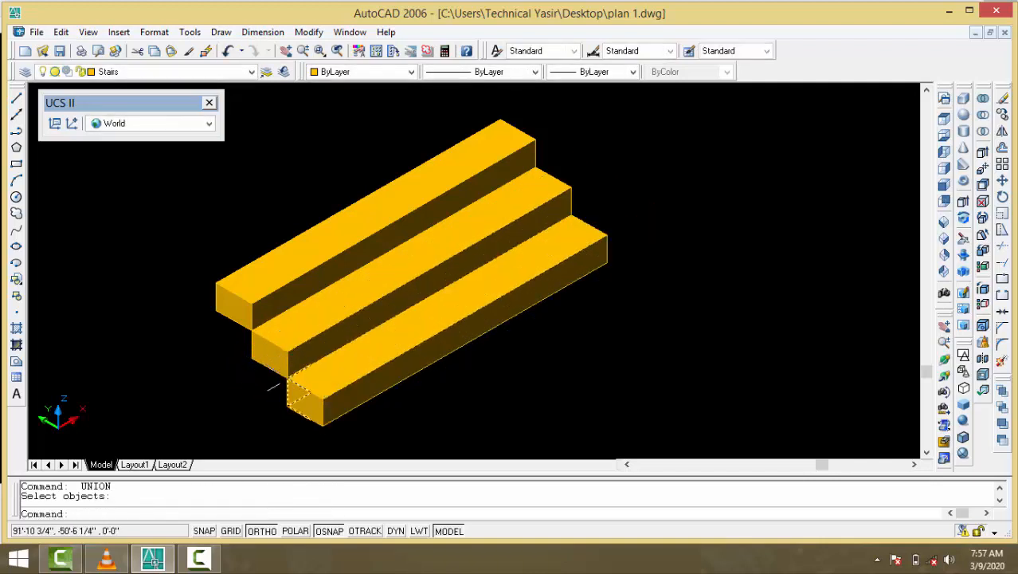
- Copy the lowest tread of this stair into the three empty positions beneath the middle and first treads
{"action": "left_click", "coordinate": [291, 383]}
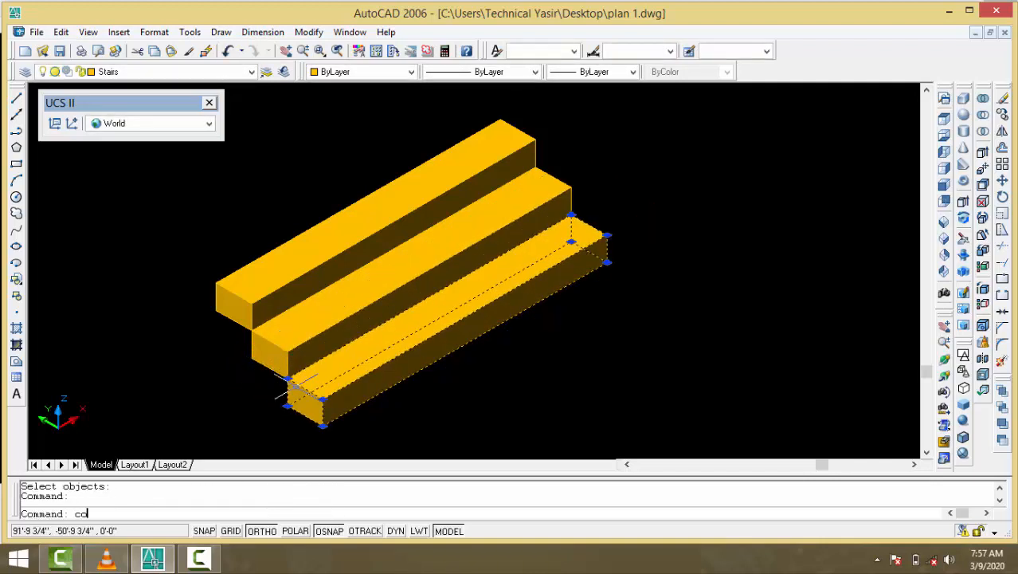
{"action": "type", "text": "co"}
{"action": "key", "text": "Return"}
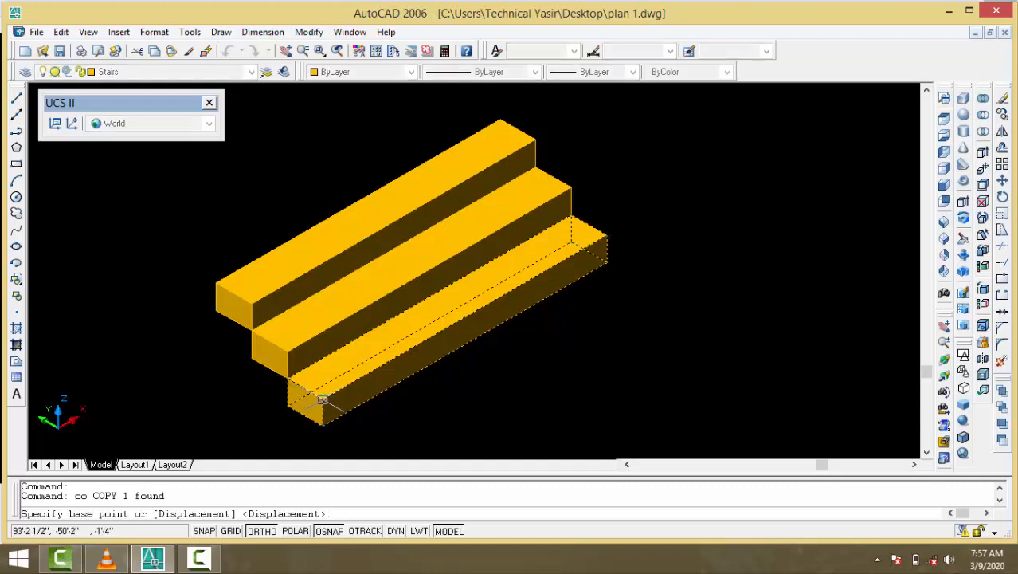
{"action": "left_click", "coordinate": [322, 399]}
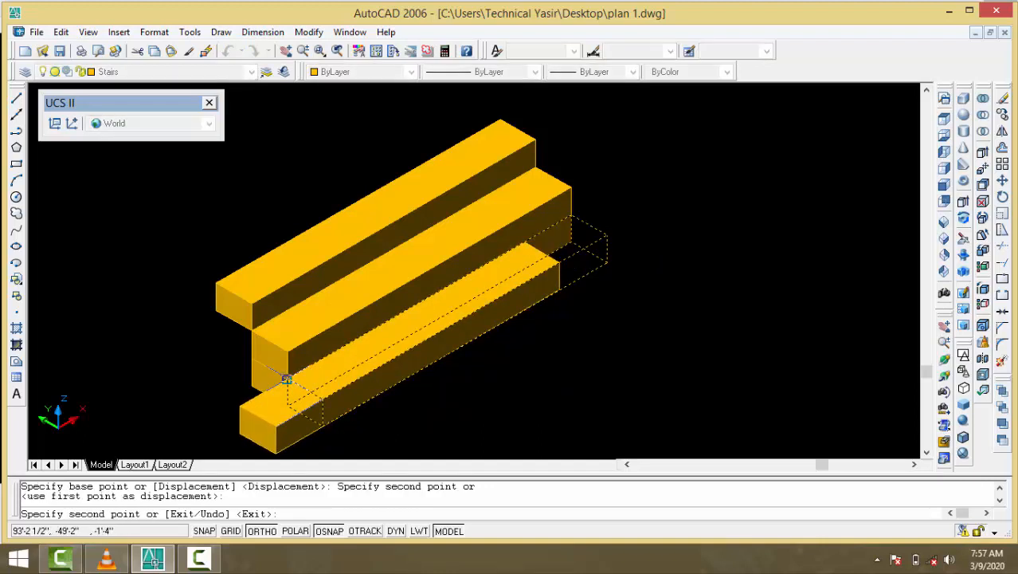
{"action": "left_click", "coordinate": [252, 358]}
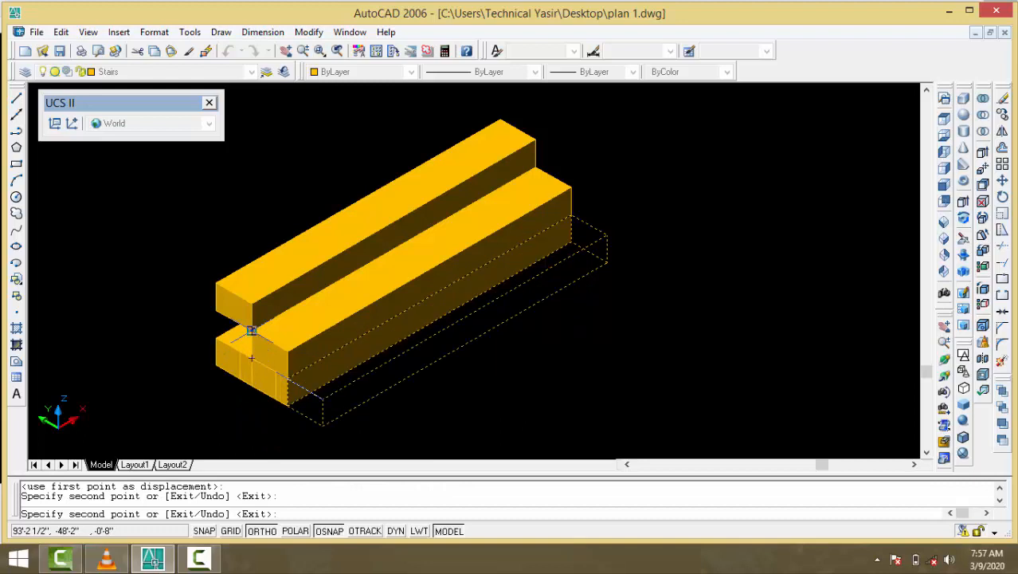
{"action": "left_click", "coordinate": [251, 330]}
{"action": "key", "text": "Return"}
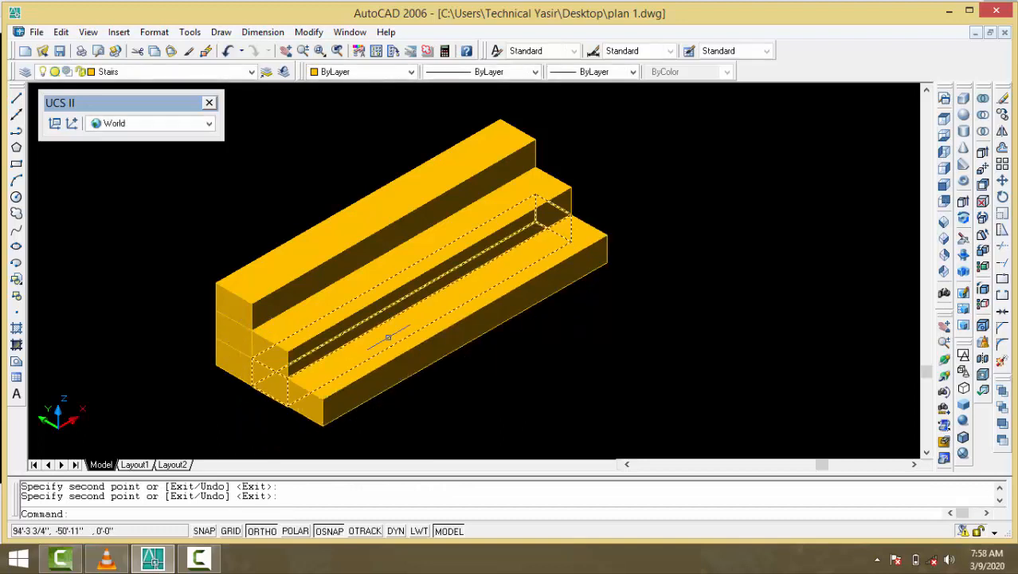
- Union all tread blocks of this second straight stair into a single solid
{"action": "left_click", "coordinate": [982, 98]}
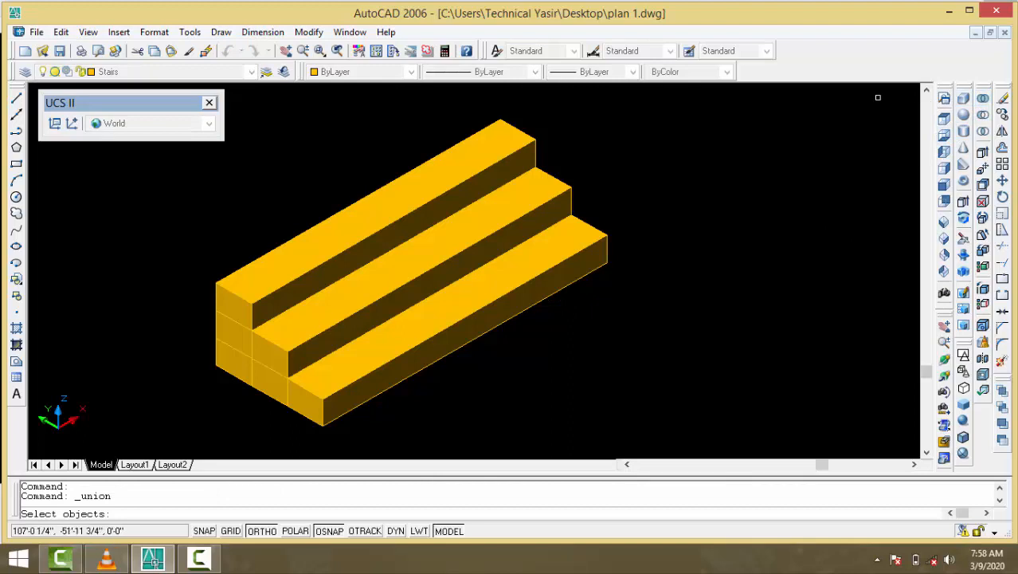
{"action": "left_click", "coordinate": [767, 104]}
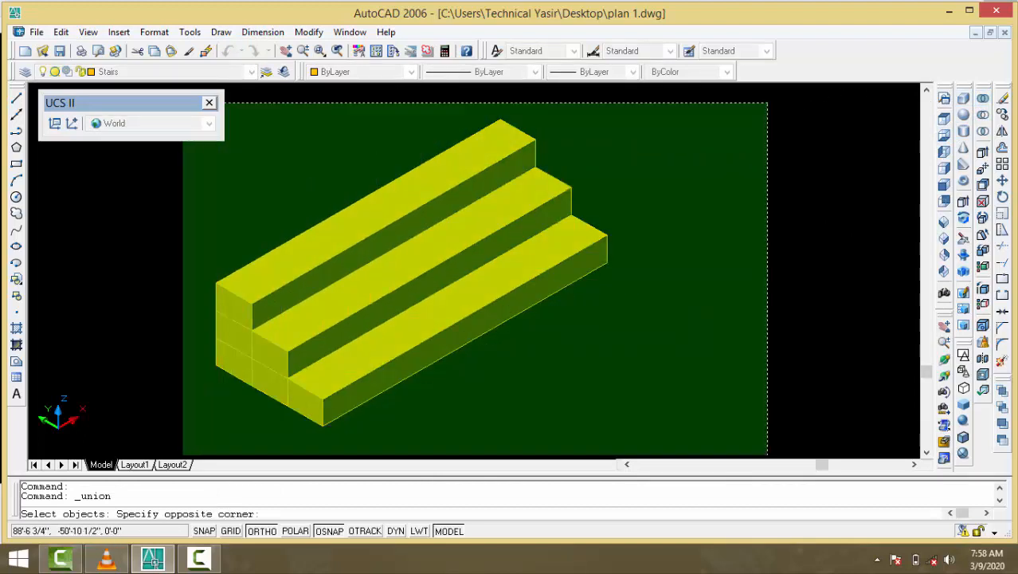
{"action": "left_click", "coordinate": [180, 451]}
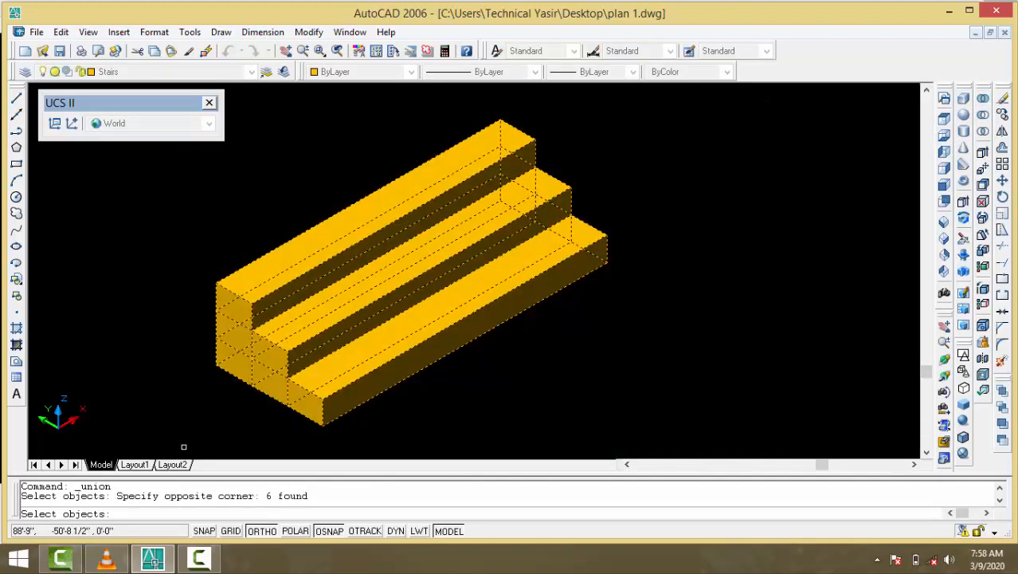
{"action": "key", "text": "Return"}
- Extrude all tread and landing outlines of the U-shaped stair to a height of 7.8" with a taper angle of 0
{"action": "scroll", "coordinate": [227, 425], "scroll_direction": "down", "scroll_amount": 5}
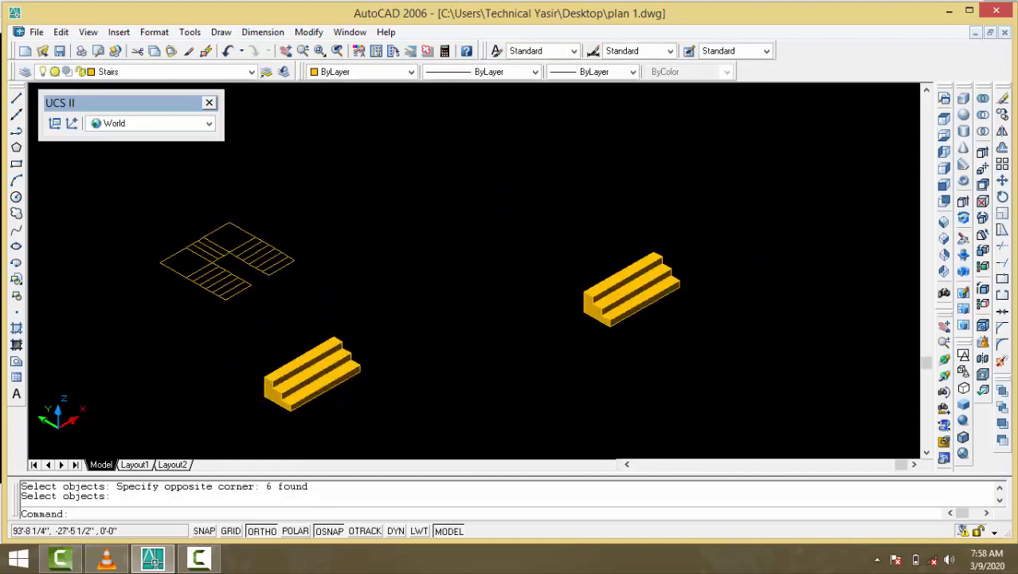
{"action": "scroll", "coordinate": [97, 268], "scroll_direction": "up", "scroll_amount": 3}
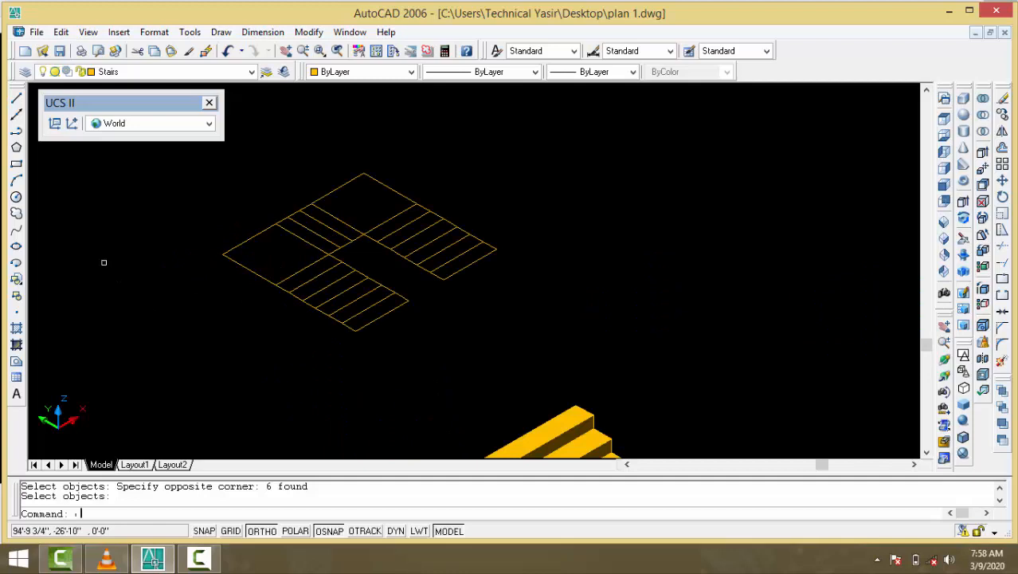
{"action": "key", "text": "Return"}
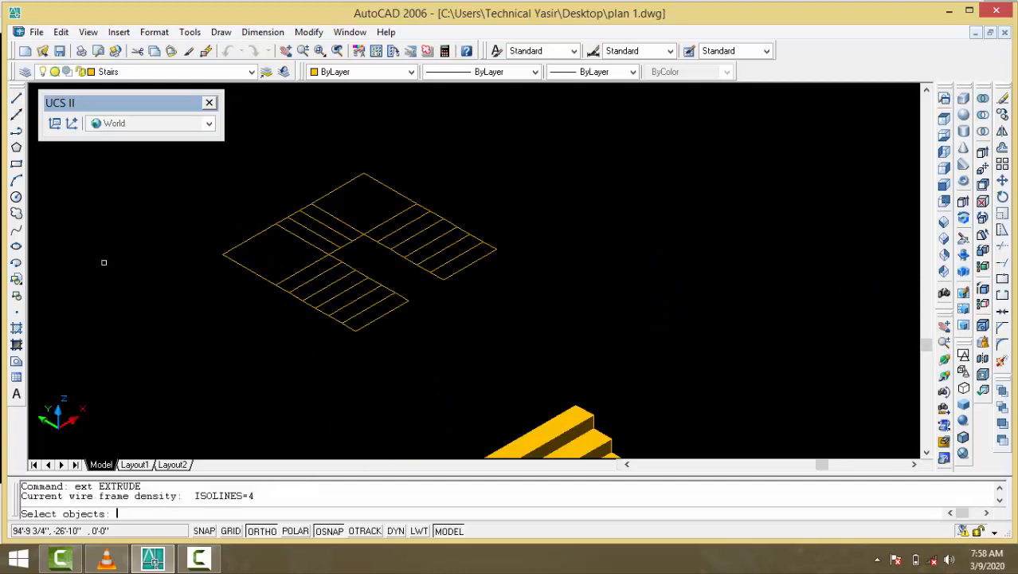
{"action": "left_click", "coordinate": [555, 135]}
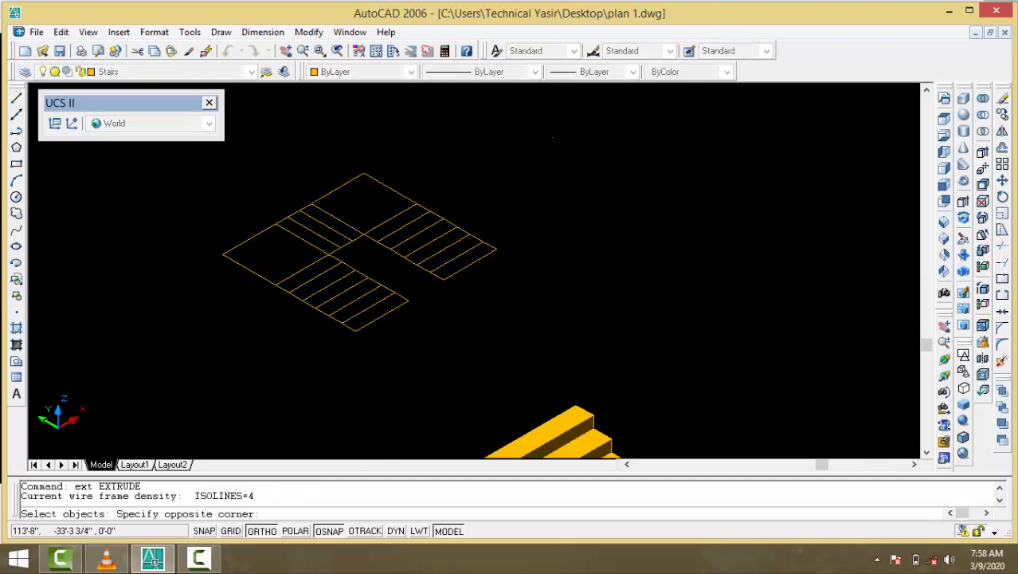
{"action": "left_click", "coordinate": [207, 368]}
{"action": "key", "text": "Return"}
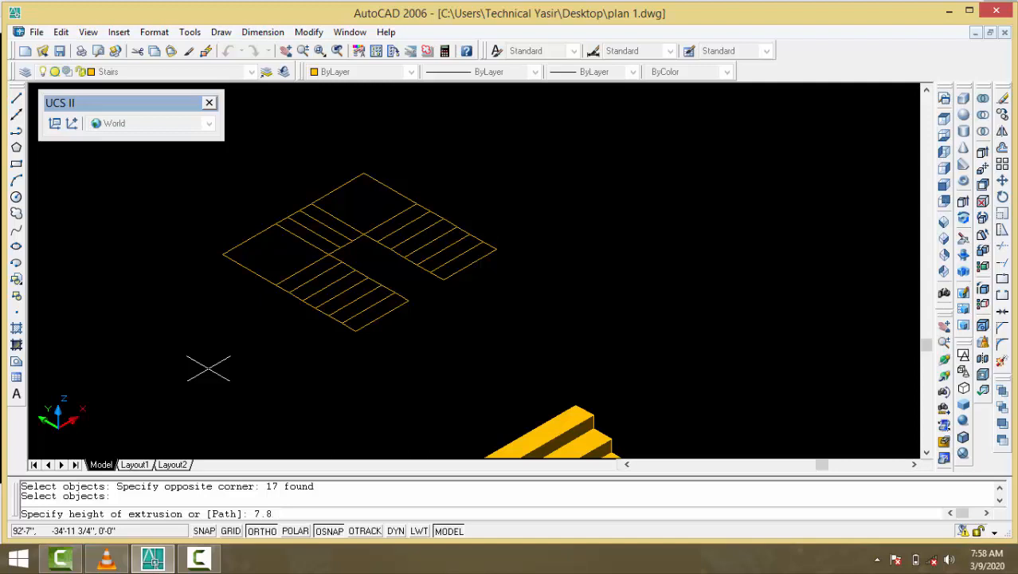
{"action": "key", "text": "Return"}
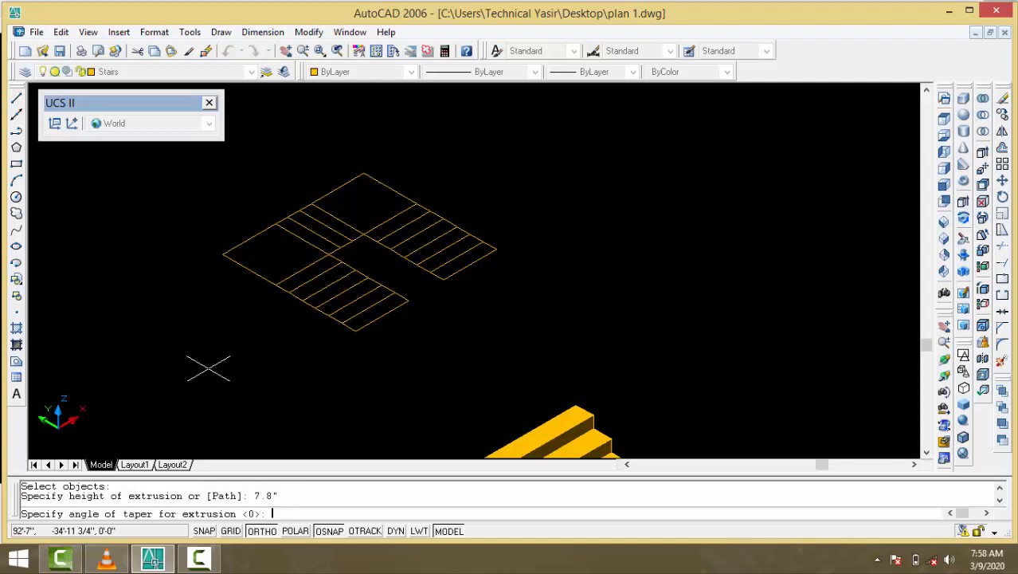
{"action": "key", "text": "Return"}
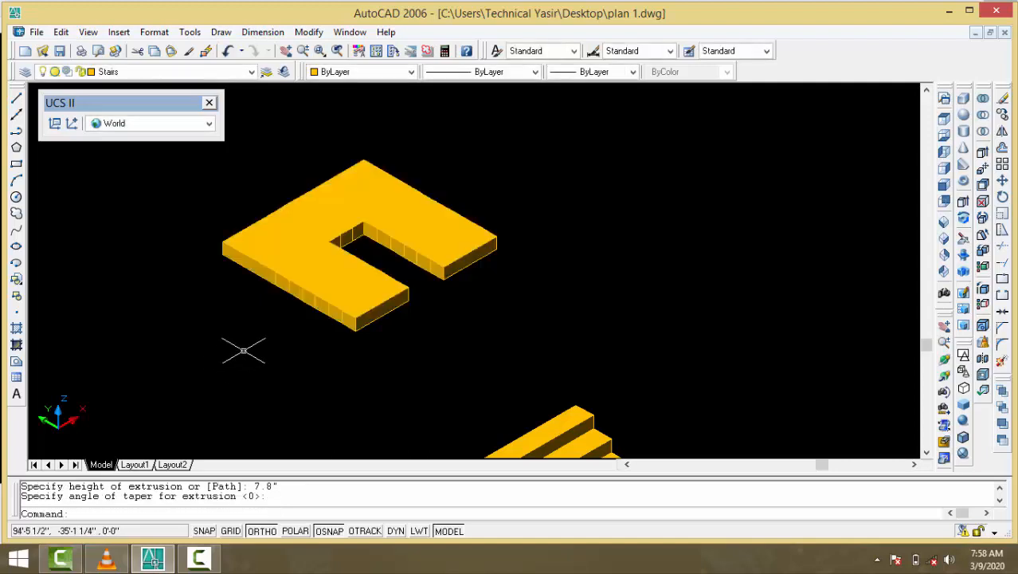
- Raise the second tread of the U-shaped stair's front flight by 7.8" so its lower edge meets the first tread's upper edge
{"action": "scroll", "coordinate": [320, 336], "scroll_direction": "up", "scroll_amount": 2}
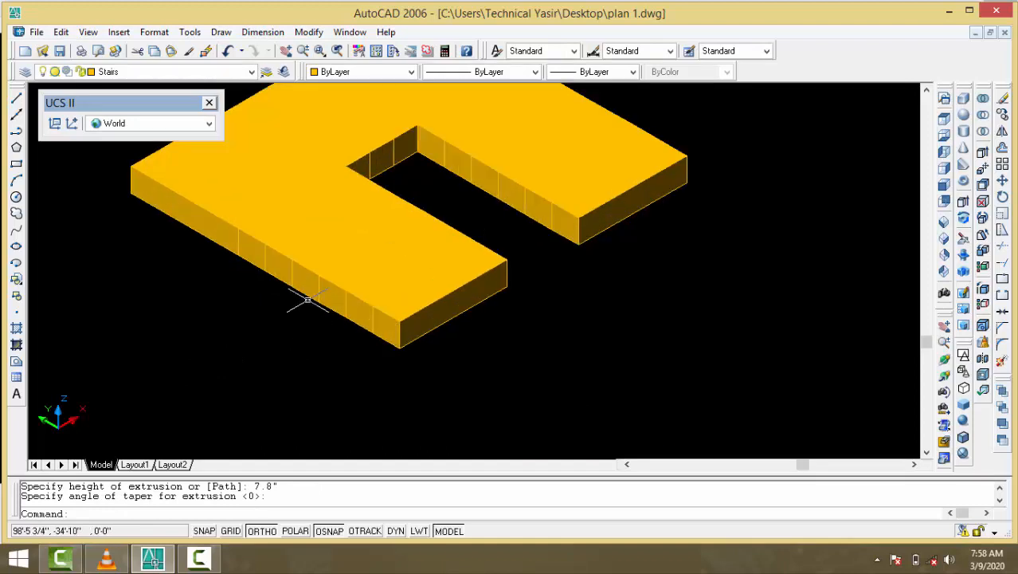
{"action": "left_click", "coordinate": [362, 300]}
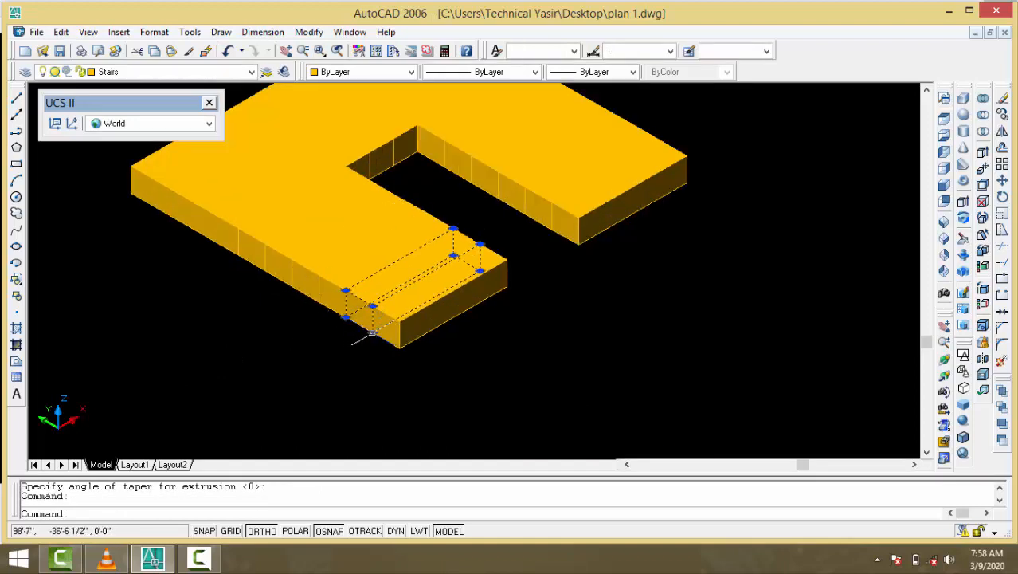
{"action": "left_click", "coordinate": [373, 333]}
{"action": "left_click", "coordinate": [372, 307]}
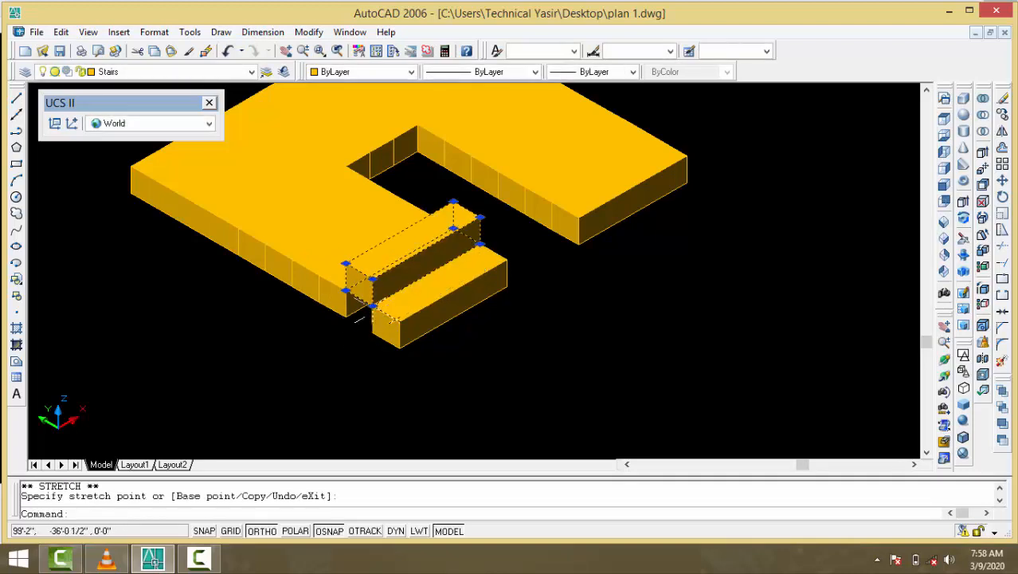
{"action": "key", "text": "Escape"}
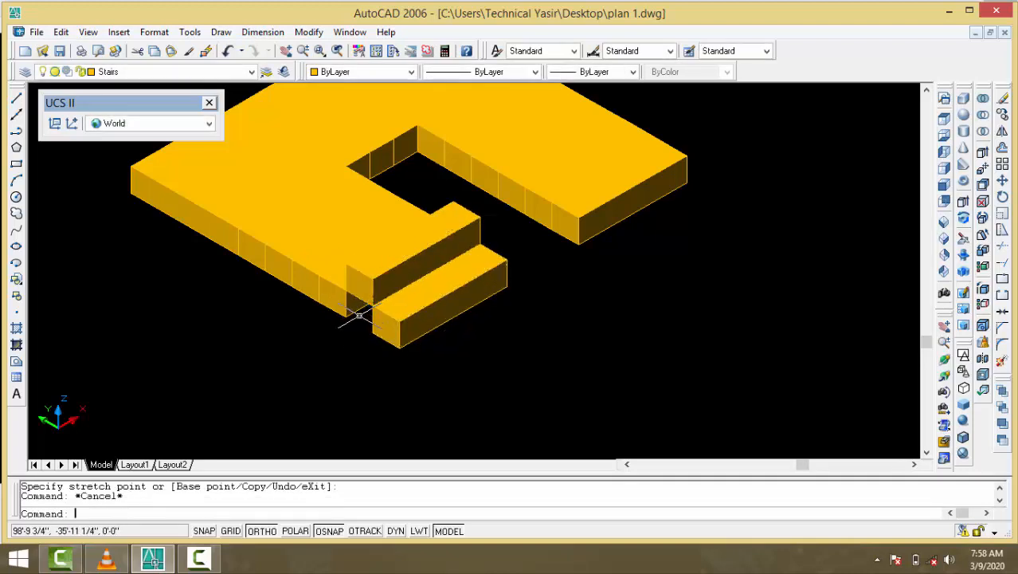
- Raise the third tread of the same flight so its lower edge meets the second tread's upper edge
{"action": "left_click", "coordinate": [350, 309]}
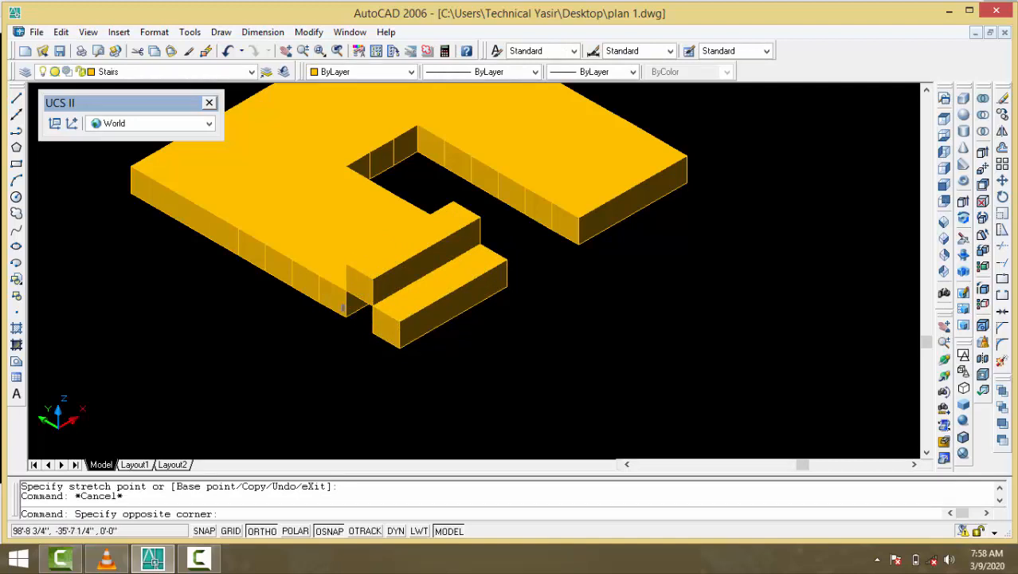
{"action": "left_click", "coordinate": [345, 317]}
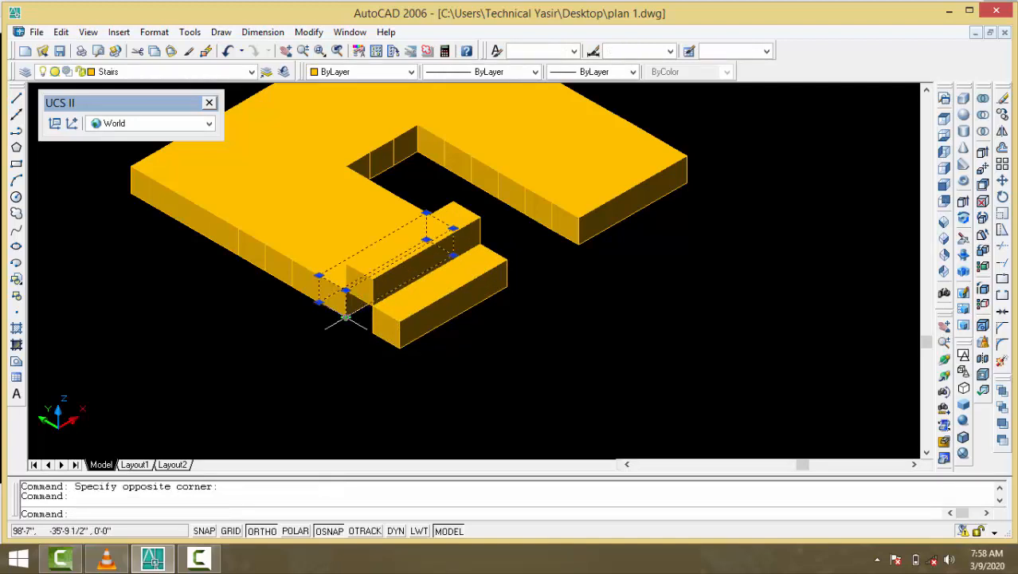
{"action": "left_click", "coordinate": [345, 317]}
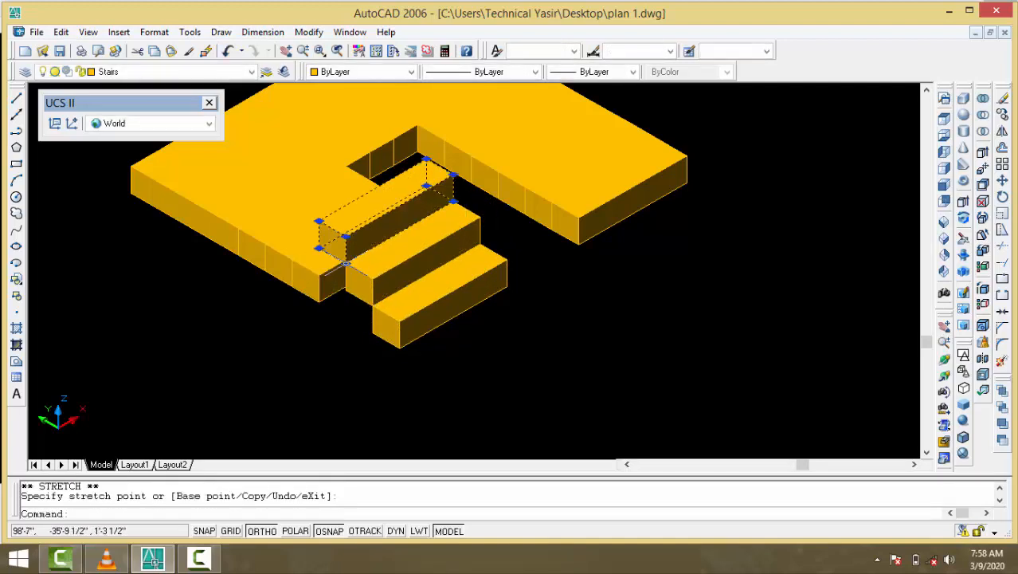
{"action": "key", "text": "Escape"}
- Raise the fourth and fifth treads of the U-shaped stair's front flight so each lower edge meets the upper edge of the tread before it
{"action": "left_click", "coordinate": [323, 273]}
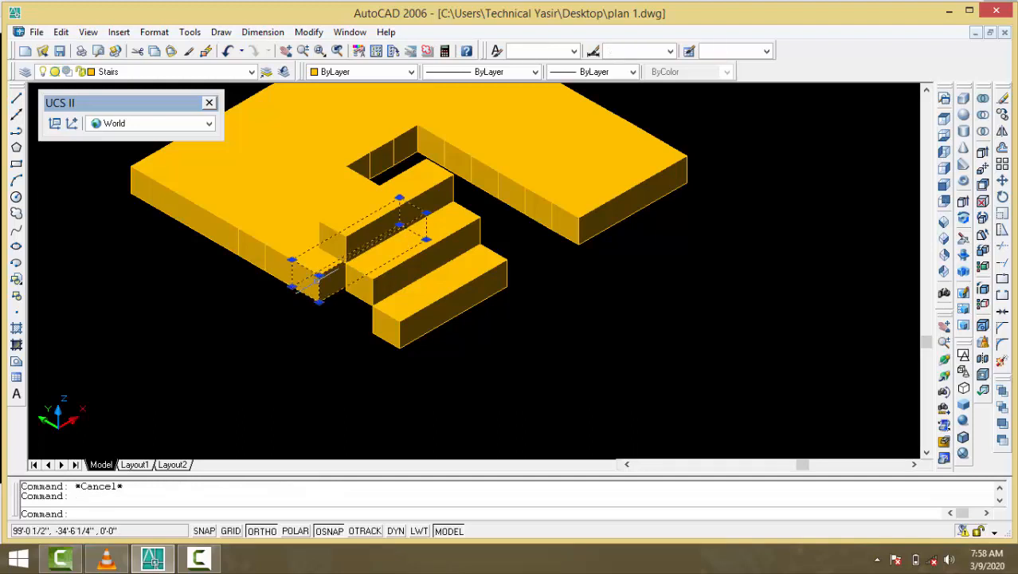
{"action": "left_click", "coordinate": [319, 302]}
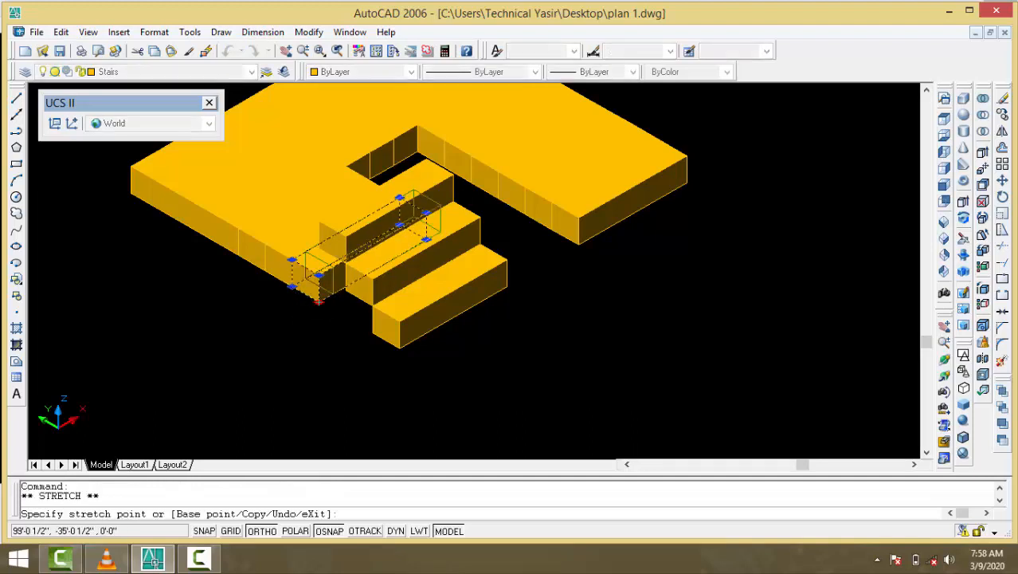
{"action": "left_click", "coordinate": [319, 222]}
{"action": "key", "text": "Escape"}
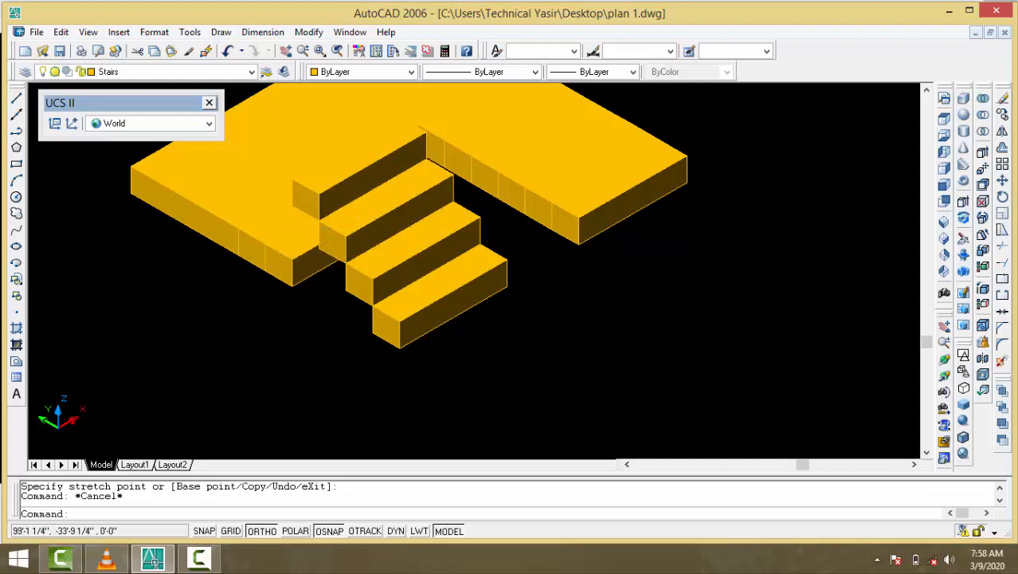
{"action": "left_click", "coordinate": [288, 274]}
{"action": "left_click", "coordinate": [292, 285]}
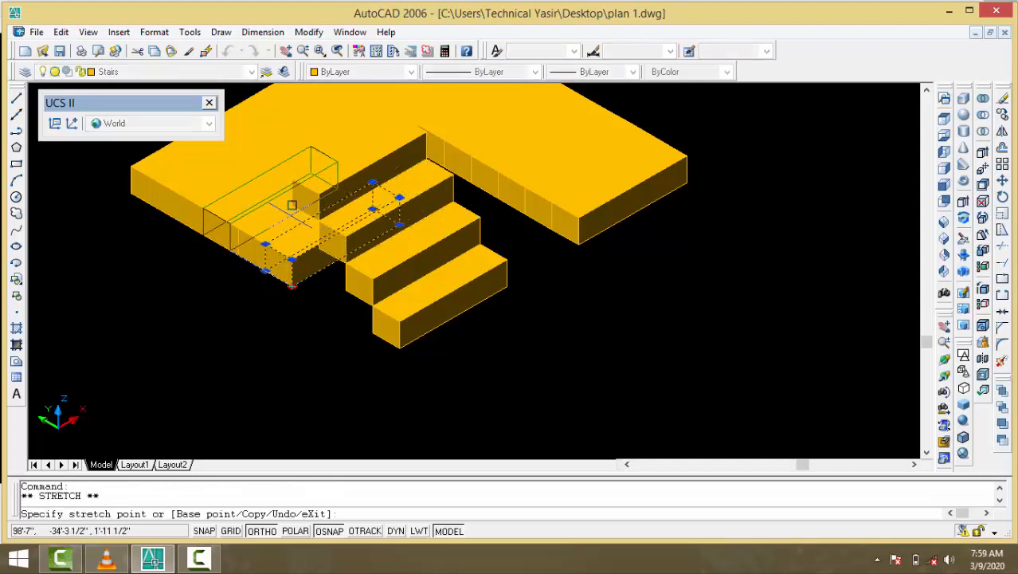
{"action": "left_click", "coordinate": [292, 177]}
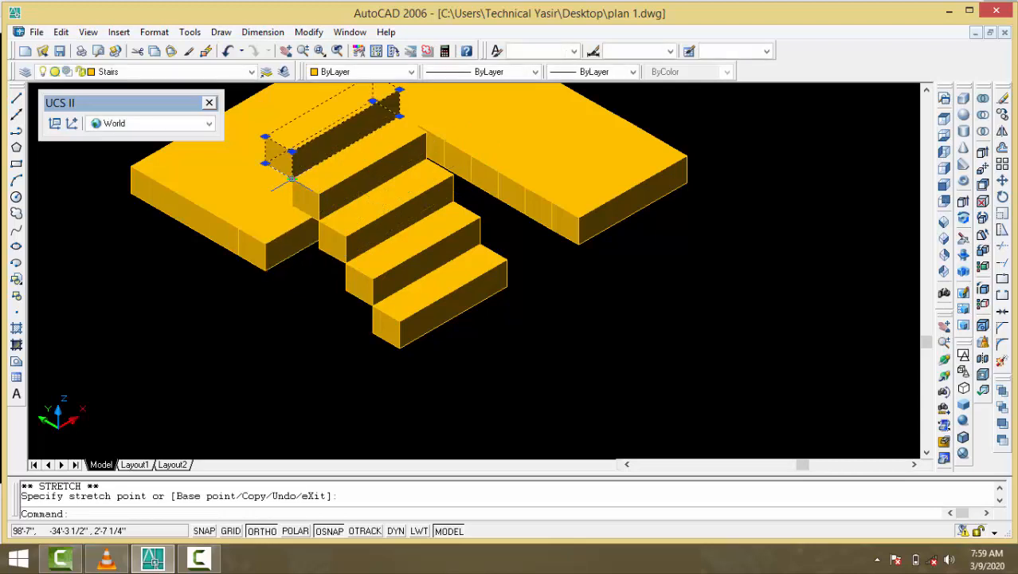
{"action": "key", "text": "Escape"}
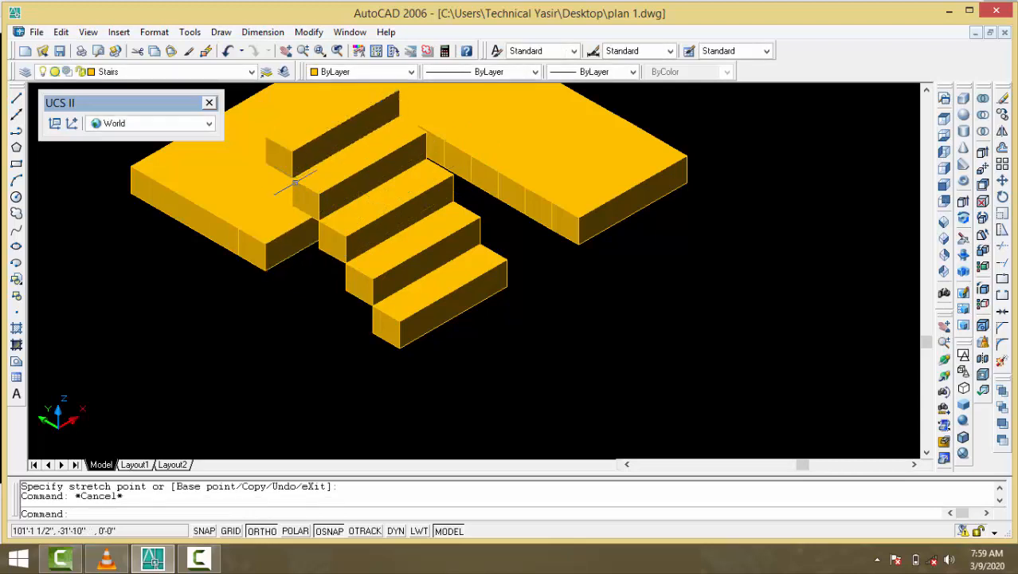
- Raise the sixth tread of the front flight so its lower corner meets the fifth tread's upper edge
{"action": "left_click", "coordinate": [268, 239]}
{"action": "left_click", "coordinate": [263, 244]}
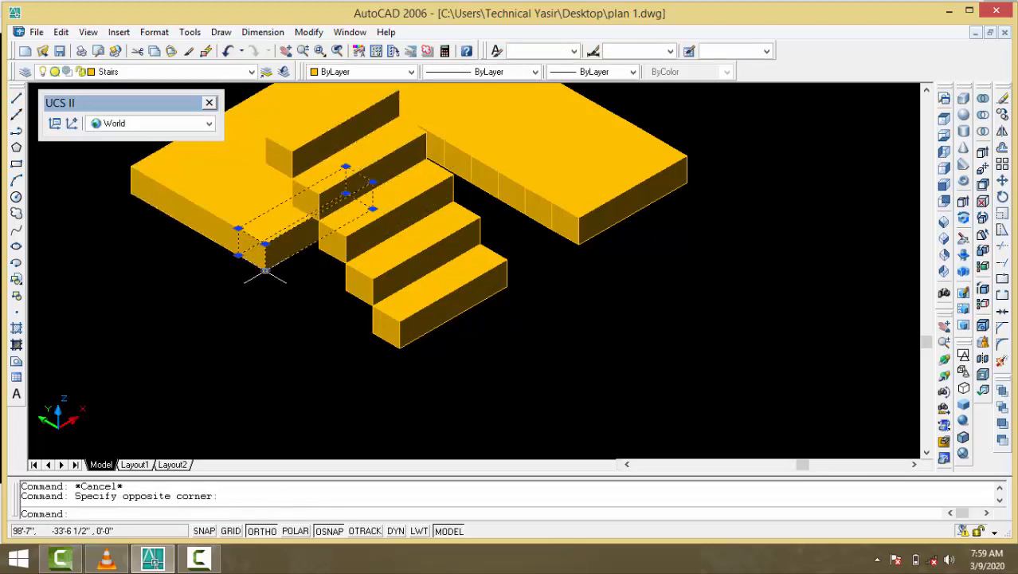
{"action": "left_click", "coordinate": [264, 271]}
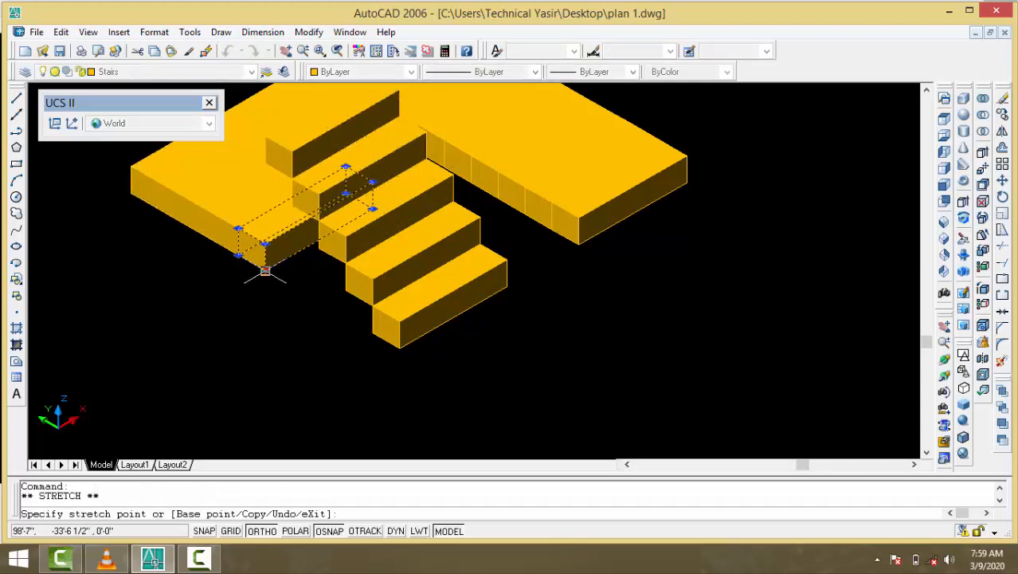
{"action": "left_click", "coordinate": [266, 136]}
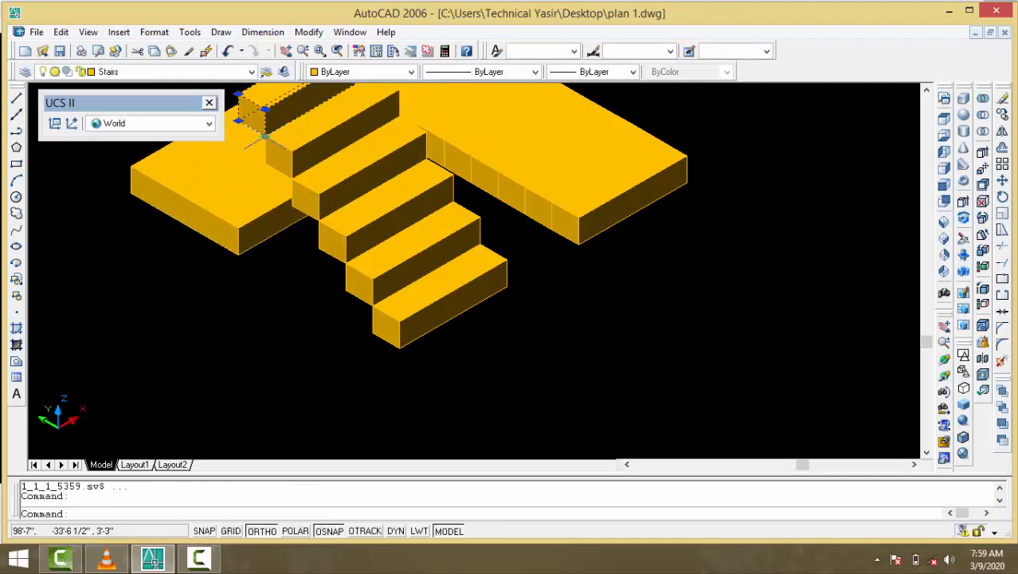
{"action": "key", "text": "Escape"}
- Raise the first corner landing of the U-shaped stair so its lower corner meets the sixth tread's upper edge
{"action": "scroll", "coordinate": [266, 133], "scroll_direction": "down", "scroll_amount": 2}
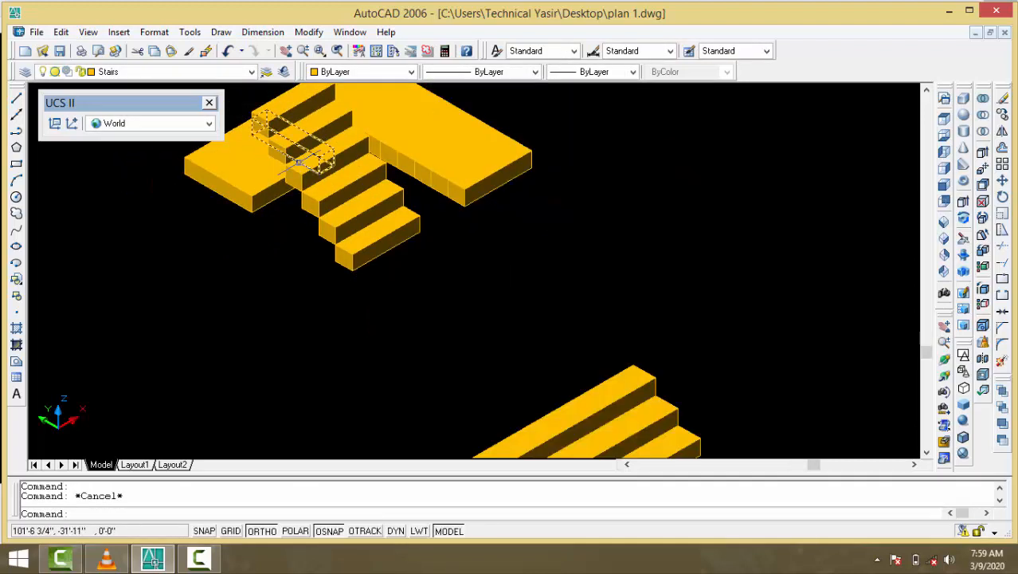
{"action": "scroll", "coordinate": [279, 133], "scroll_direction": "down", "scroll_amount": 2}
{"action": "scroll", "coordinate": [288, 134], "scroll_direction": "up", "scroll_amount": 3}
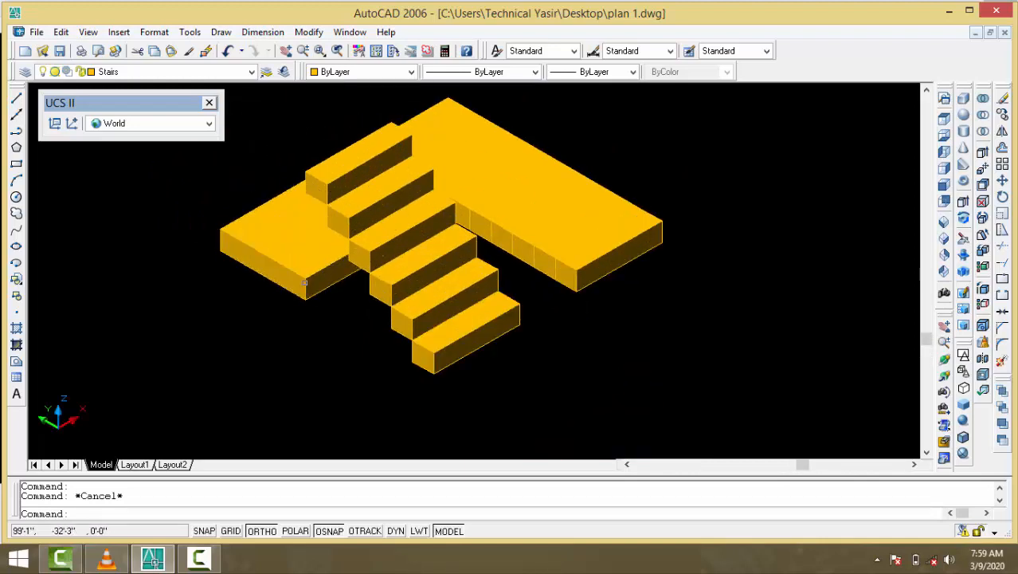
{"action": "left_click", "coordinate": [305, 299]}
{"action": "left_click", "coordinate": [305, 300]}
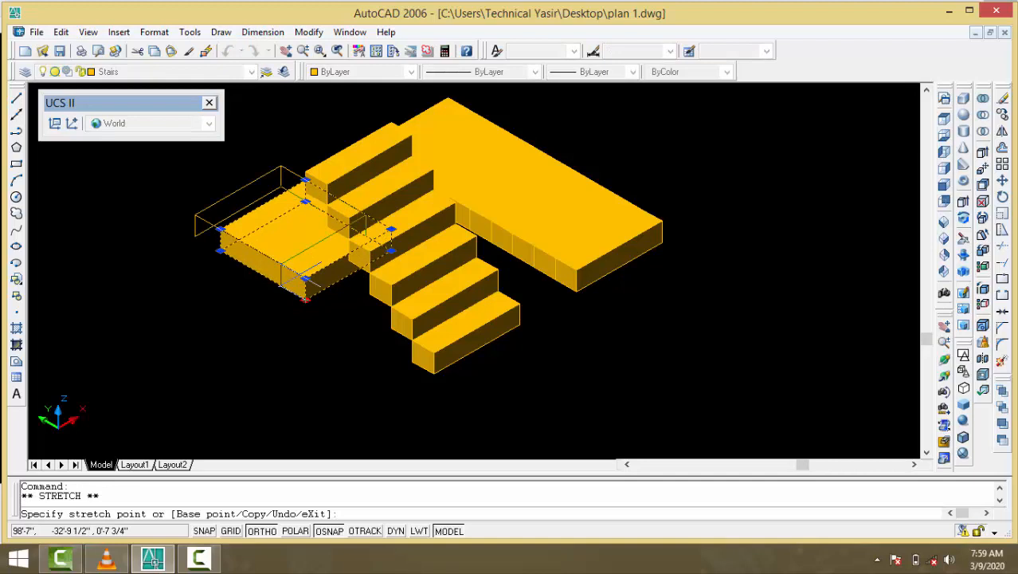
{"action": "left_click", "coordinate": [305, 171]}
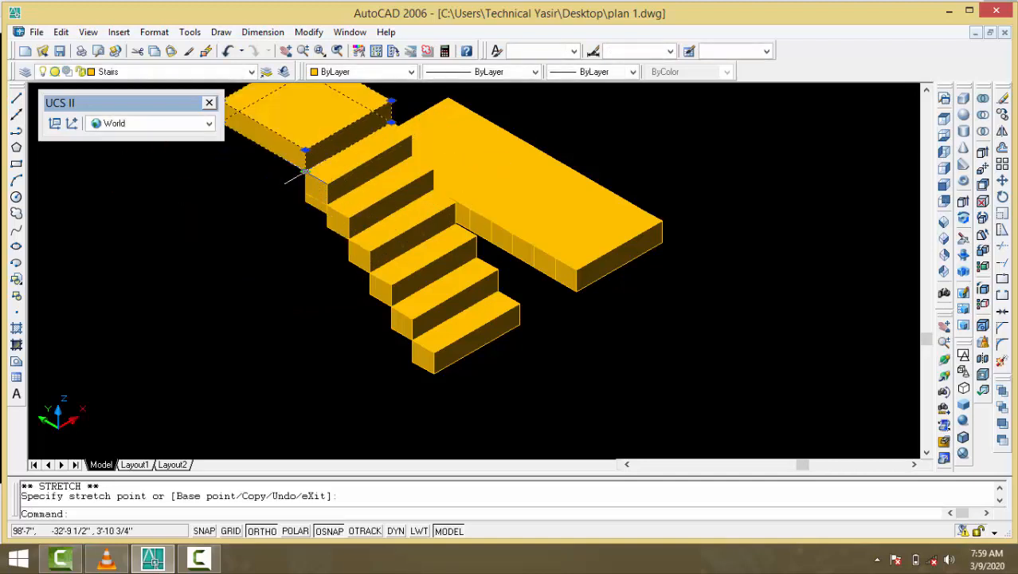
{"action": "key", "text": "Return"}
{"action": "key", "text": "Escape"}
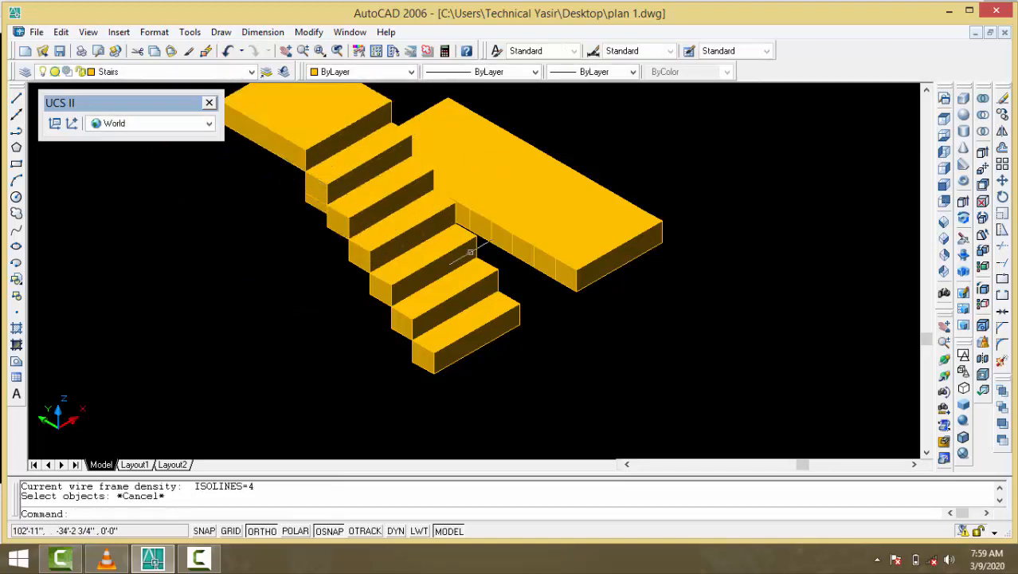
- Switch to the NE Isometric view and raise the middle flight's first tread so its lower edge meets the first landing's upper edge
{"action": "scroll", "coordinate": [530, 288], "scroll_direction": "down", "scroll_amount": 2}
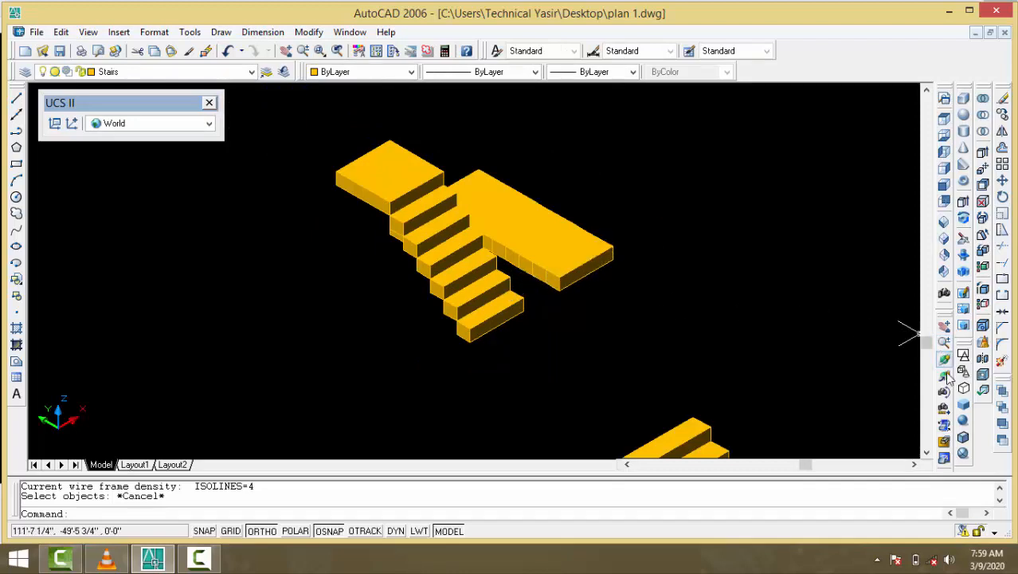
{"action": "left_click", "coordinate": [945, 241]}
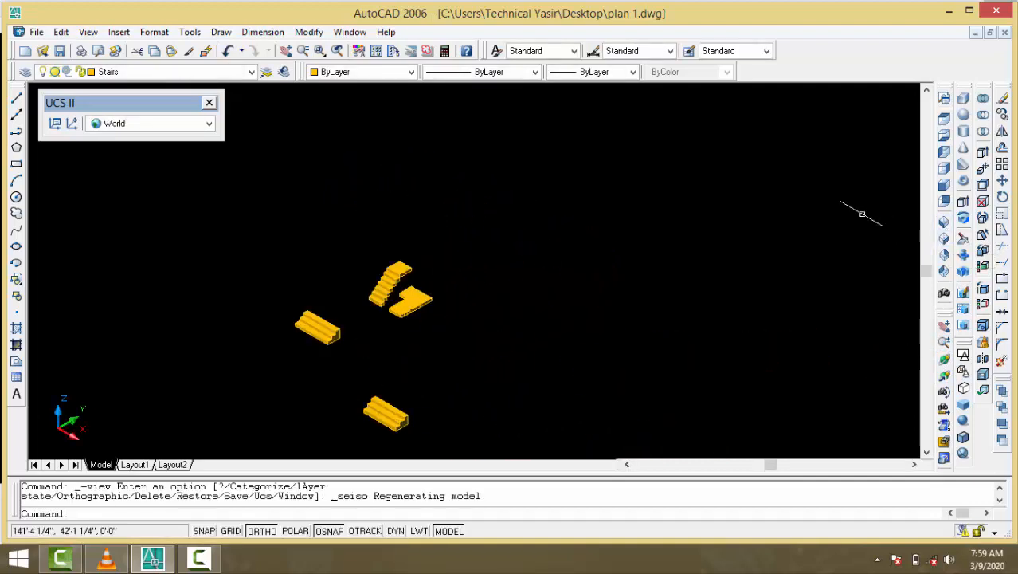
{"action": "left_click", "coordinate": [945, 255]}
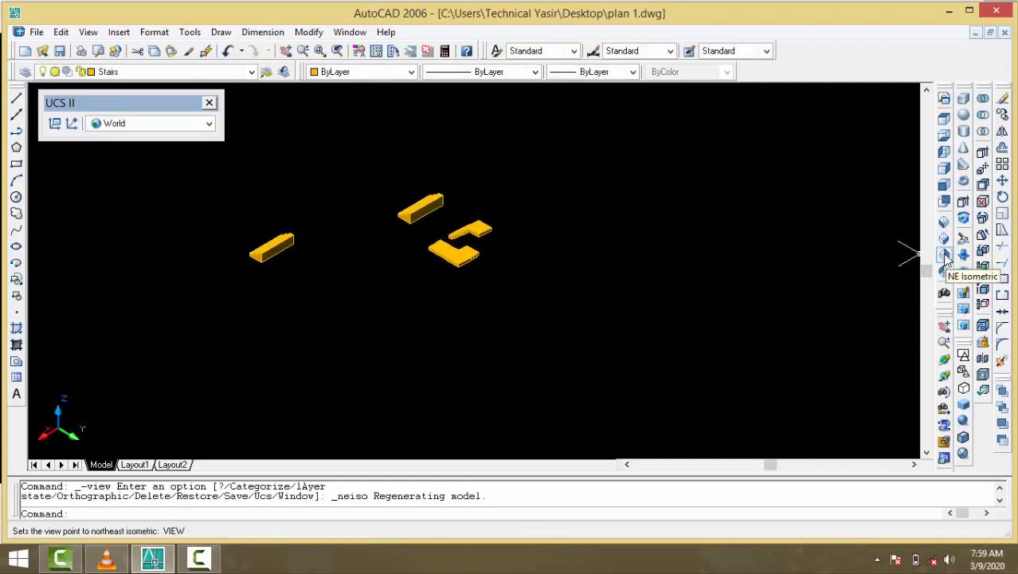
{"action": "scroll", "coordinate": [491, 230], "scroll_direction": "up", "scroll_amount": 3}
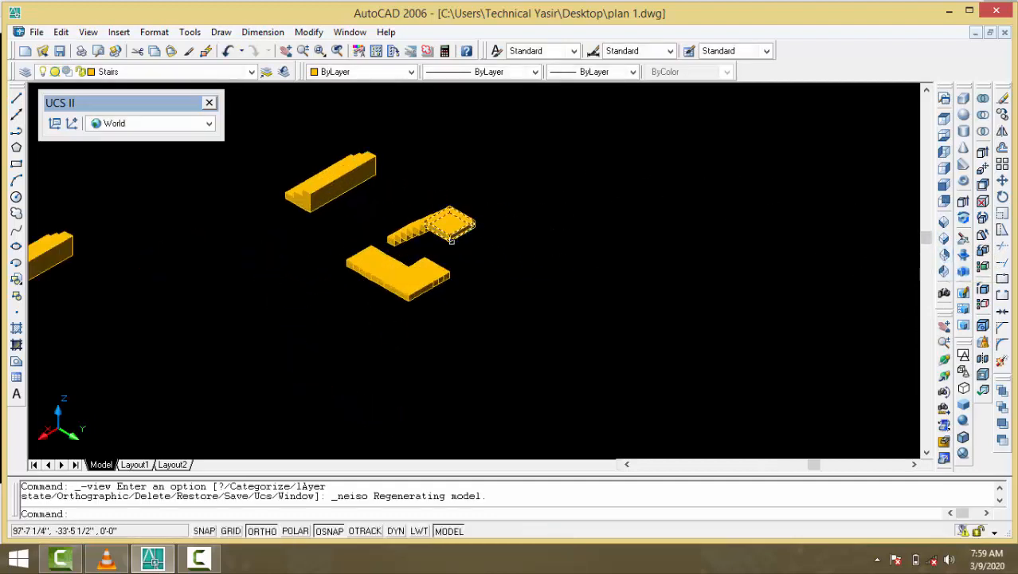
{"action": "scroll", "coordinate": [440, 257], "scroll_direction": "up", "scroll_amount": 3}
{"action": "left_click", "coordinate": [436, 273]}
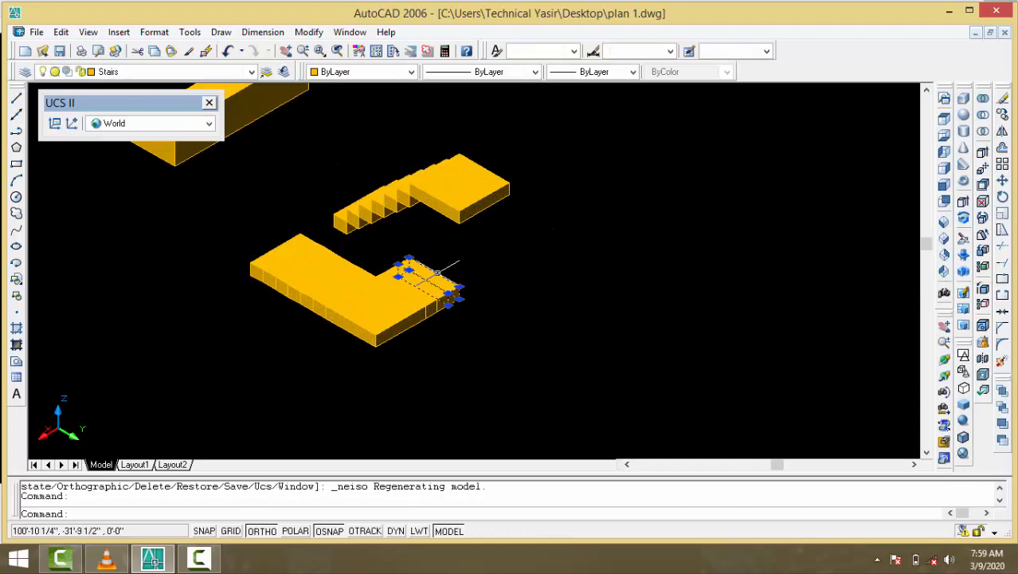
{"action": "left_click", "coordinate": [452, 298]}
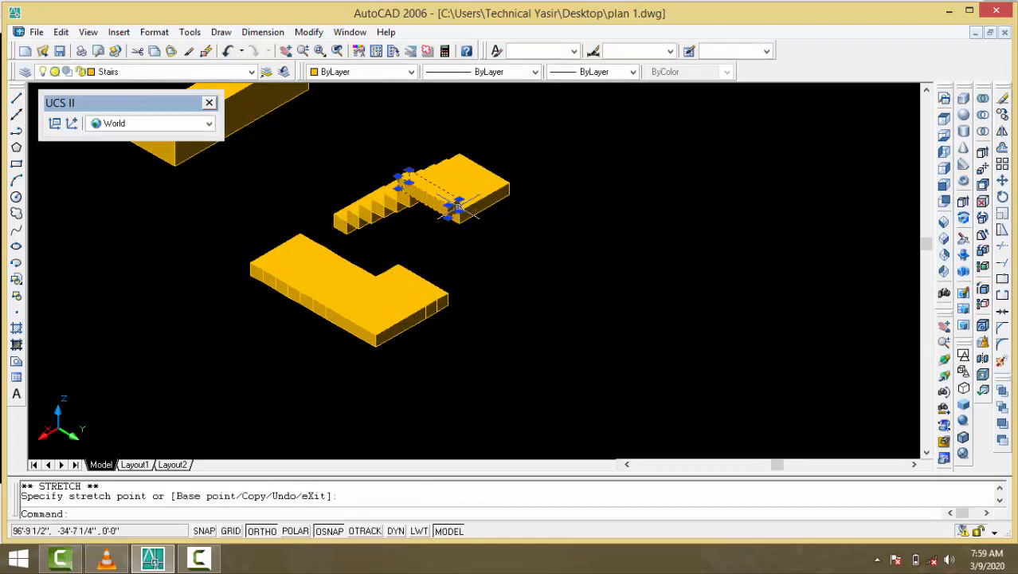
{"action": "key", "text": "space"}
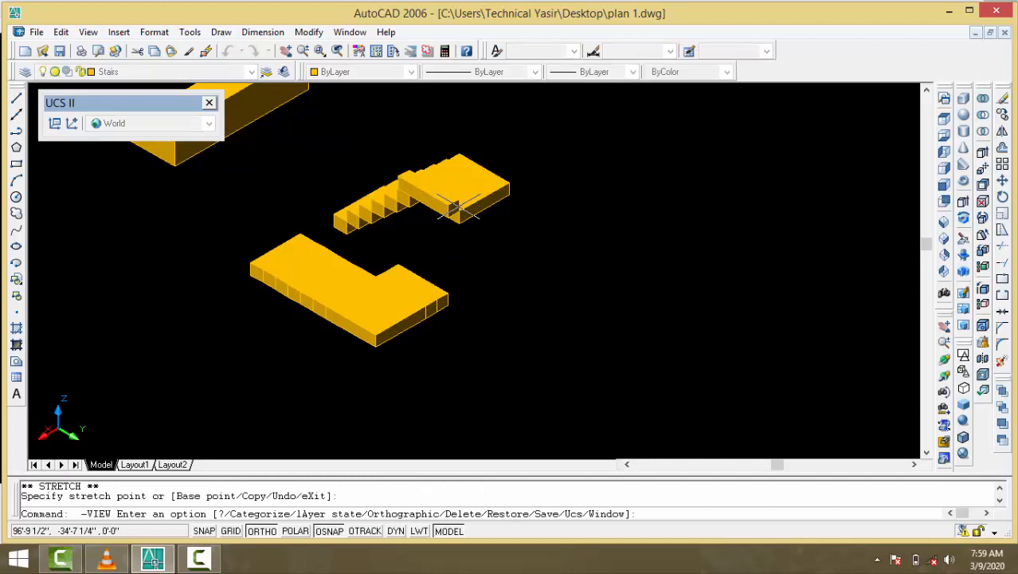
{"action": "key", "text": "Escape"}
- Raise the second and third treads of the middle flight so each lower edge meets the upper edge of the tread before it
{"action": "left_click", "coordinate": [442, 296]}
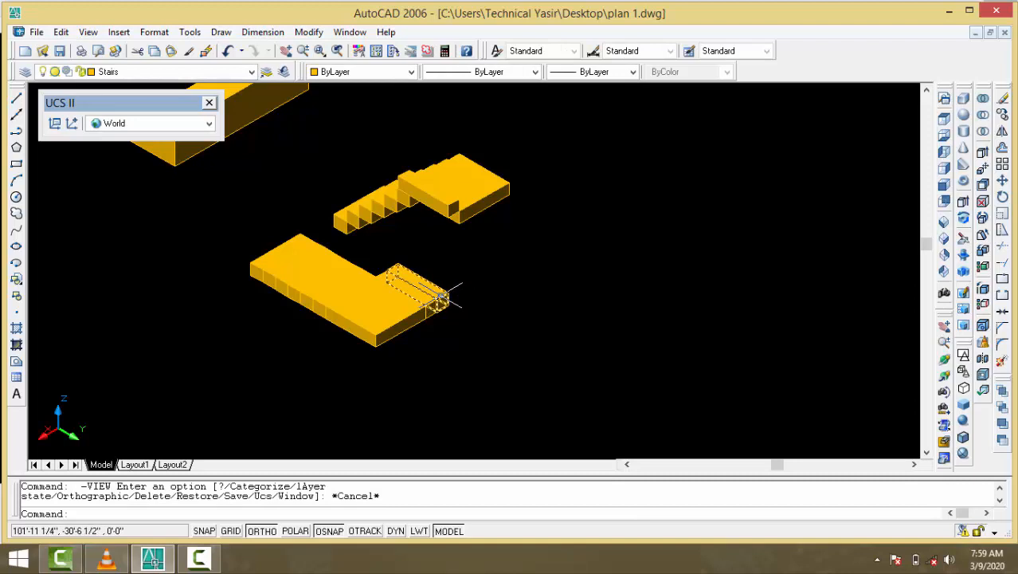
{"action": "left_click", "coordinate": [447, 305]}
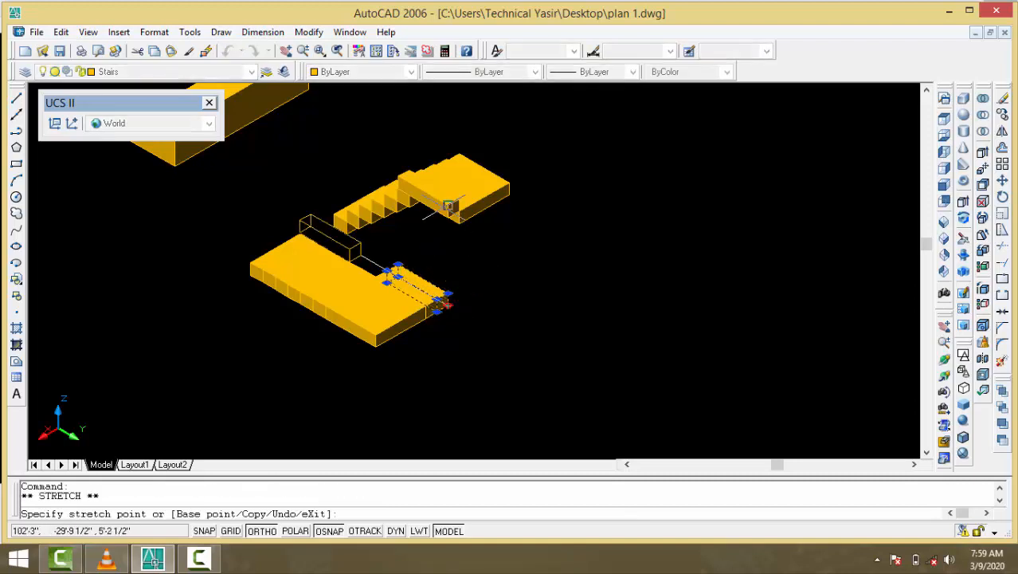
{"action": "scroll", "coordinate": [446, 205], "scroll_direction": "up", "scroll_amount": 2}
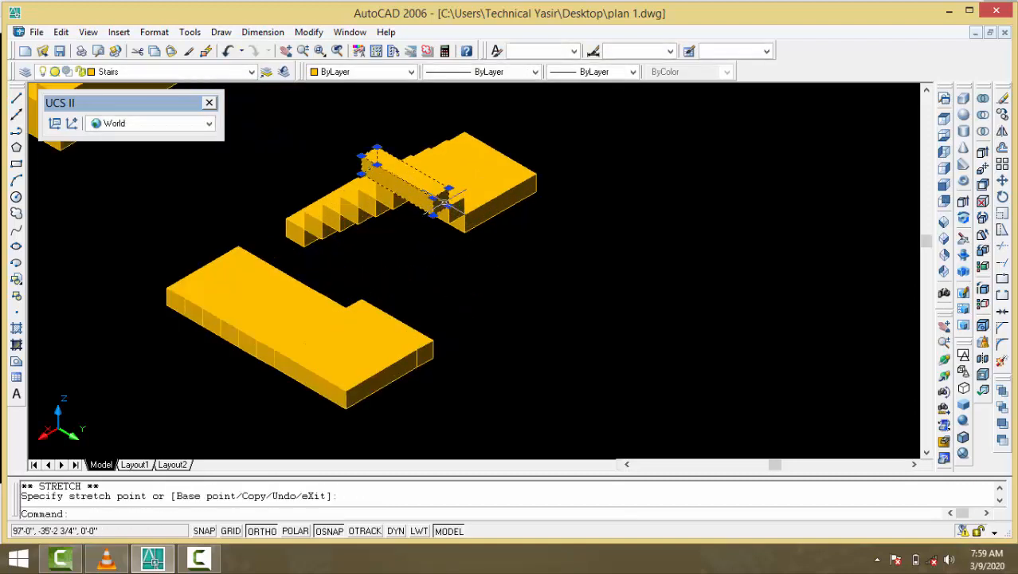
{"action": "key", "text": "Escape"}
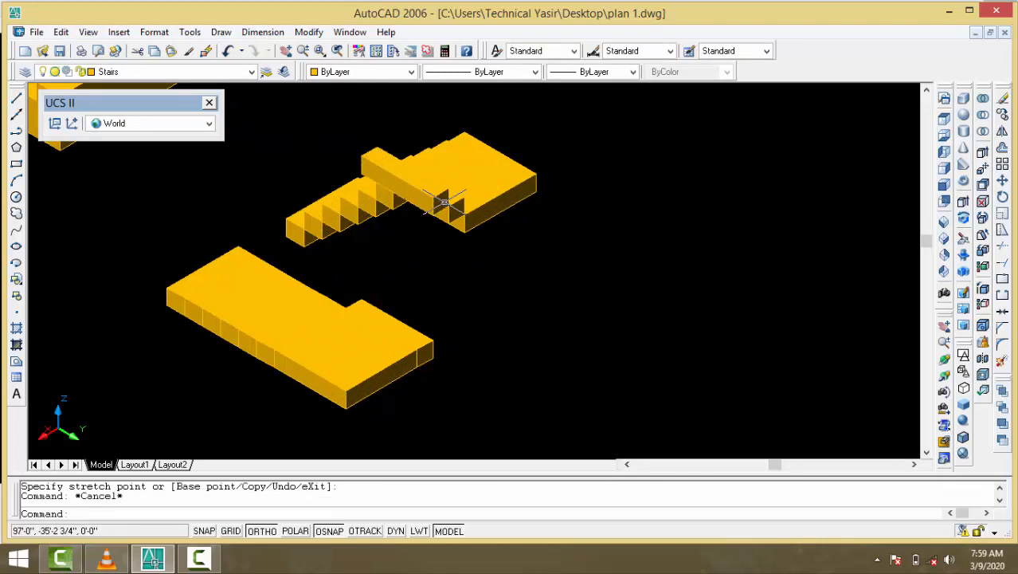
{"action": "left_click", "coordinate": [428, 340]}
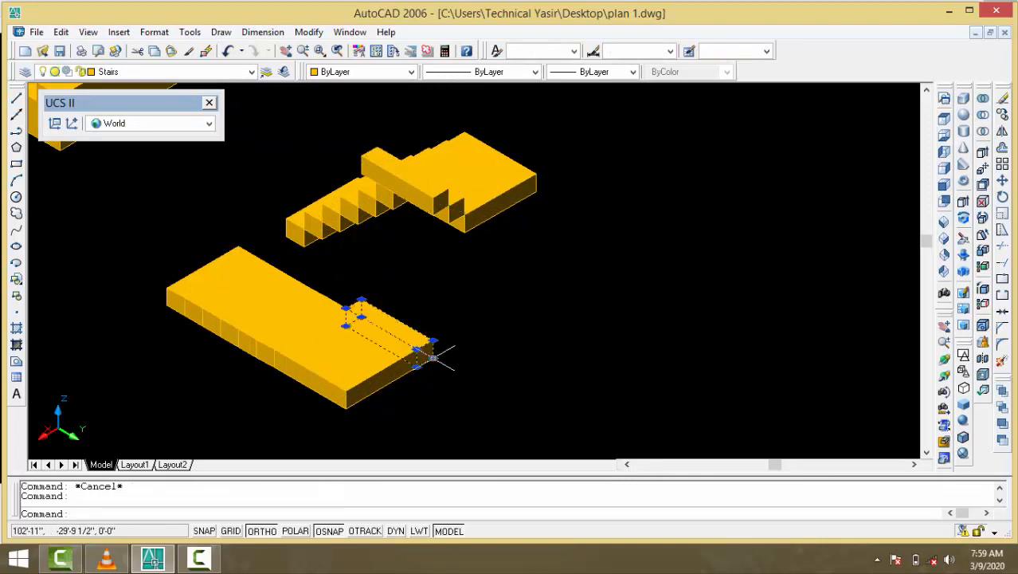
{"action": "left_click", "coordinate": [430, 356]}
{"action": "left_click", "coordinate": [431, 195]}
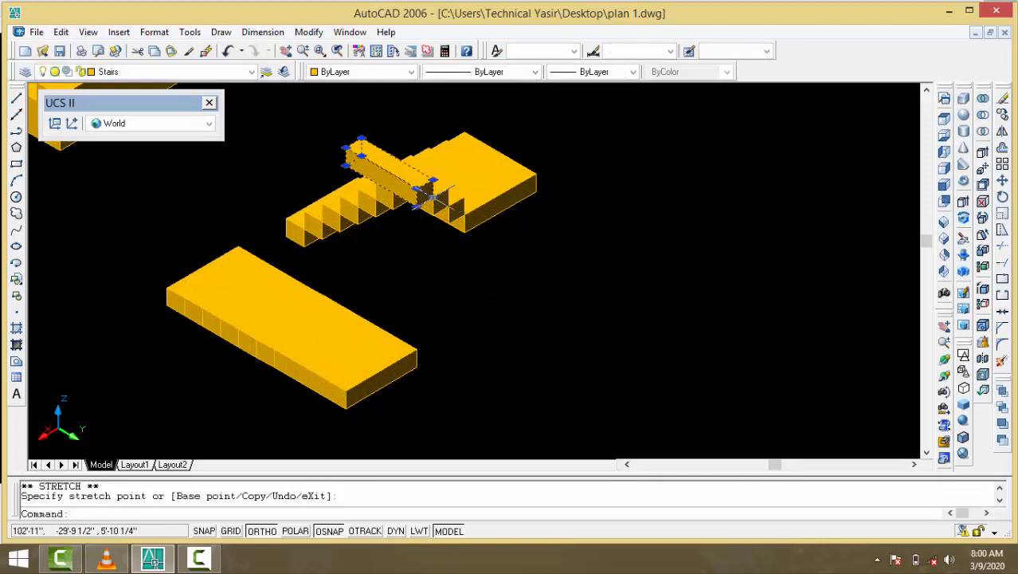
{"action": "key", "text": "Escape"}
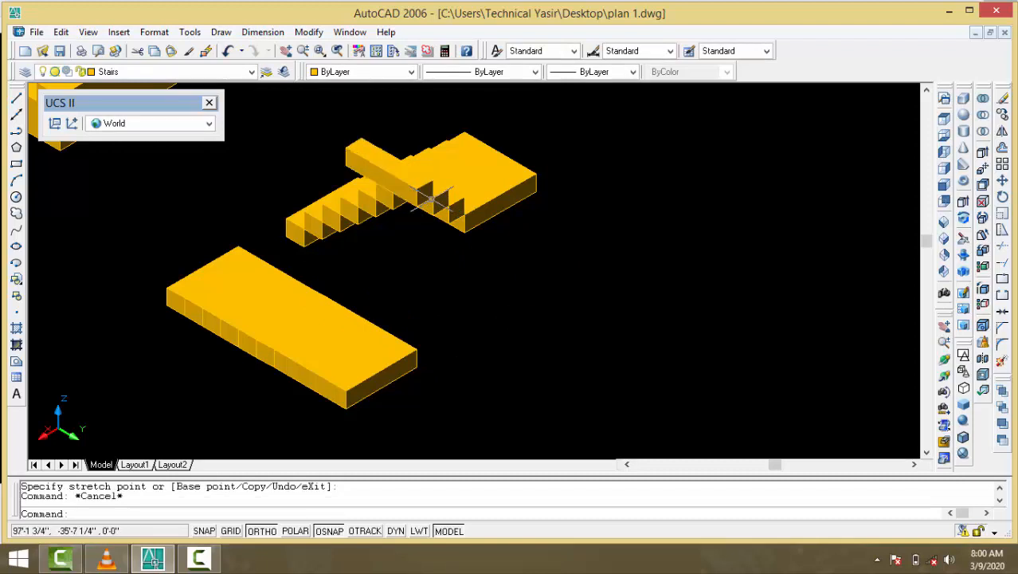
- Raise the second corner landing so its lower corner meets the upper edge of the middle flight's third tread
{"action": "left_click", "coordinate": [412, 351]}
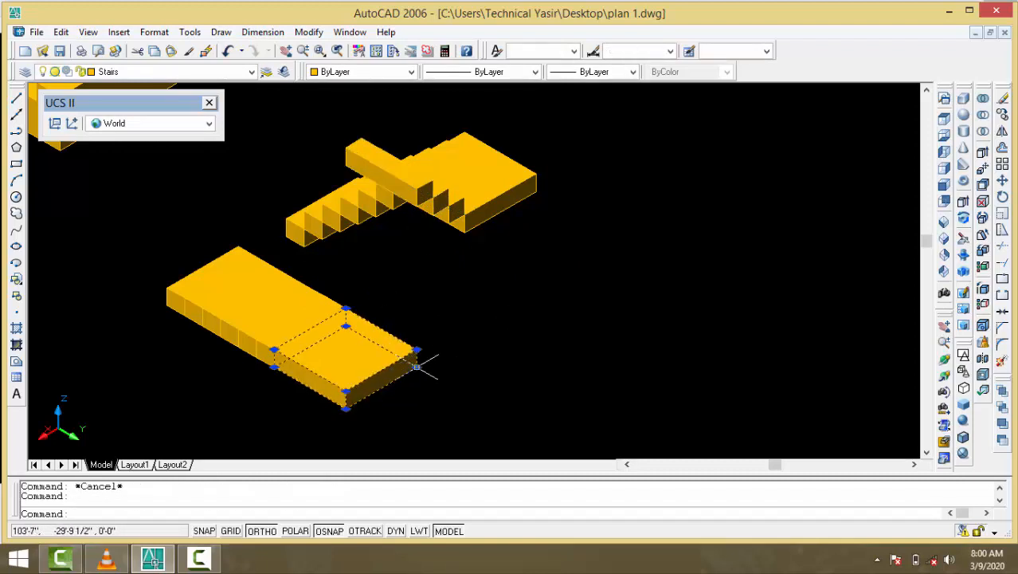
{"action": "left_click", "coordinate": [417, 365]}
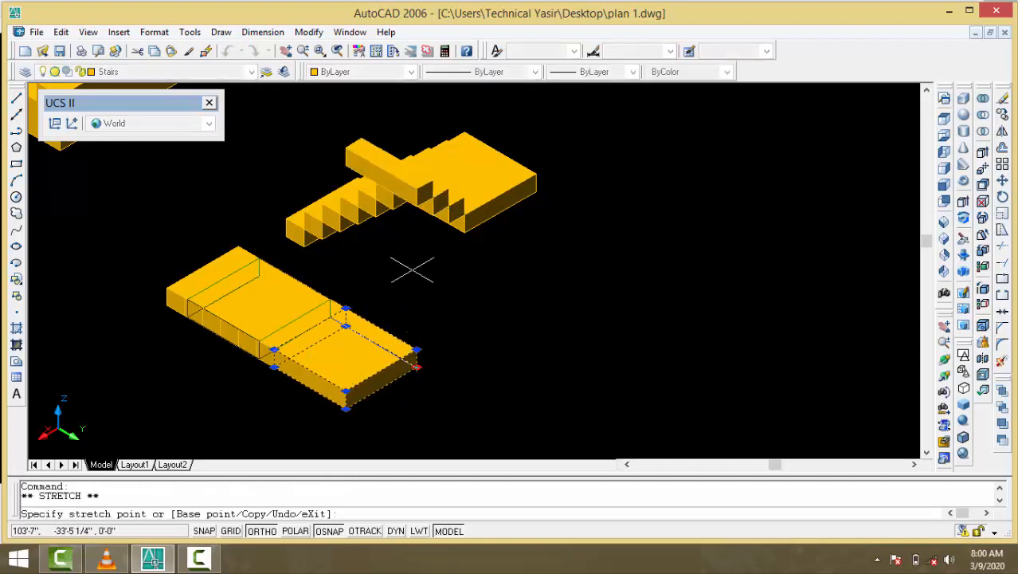
{"action": "left_click", "coordinate": [416, 189]}
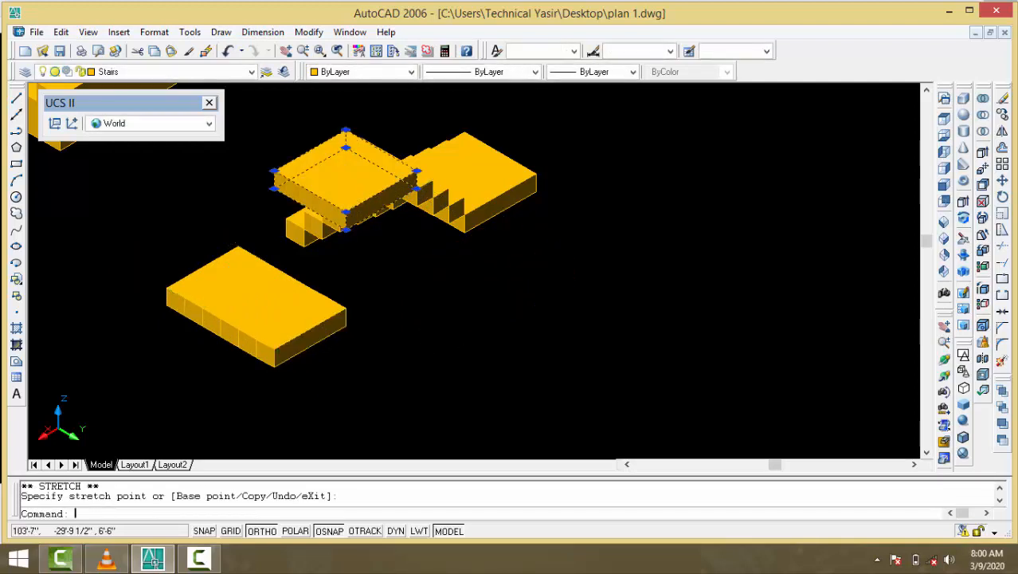
{"action": "key", "text": "Escape"}
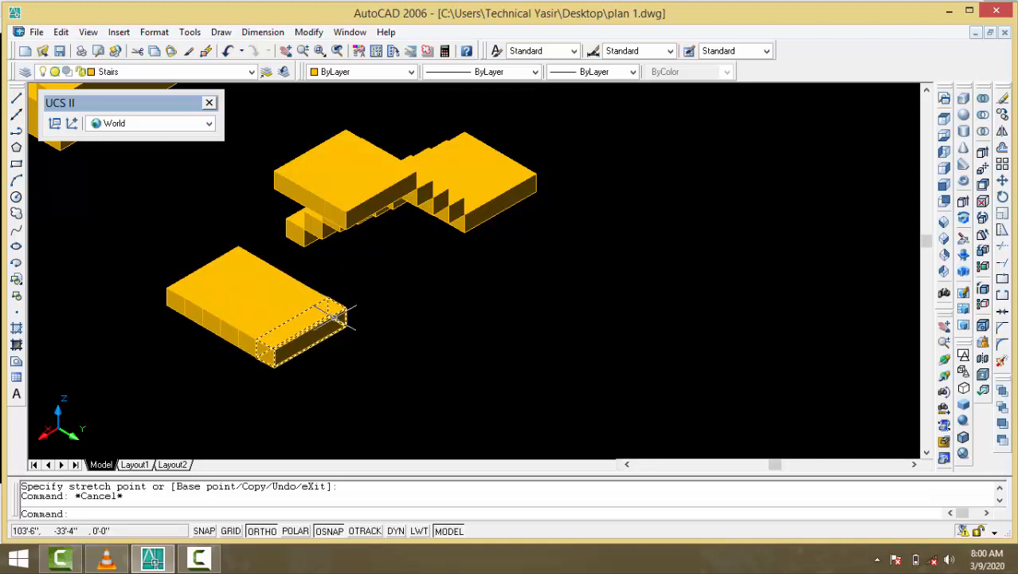
- Raise the last flight's first tread so its lower corner meets the second landing's upper edge
{"action": "left_click", "coordinate": [335, 317]}
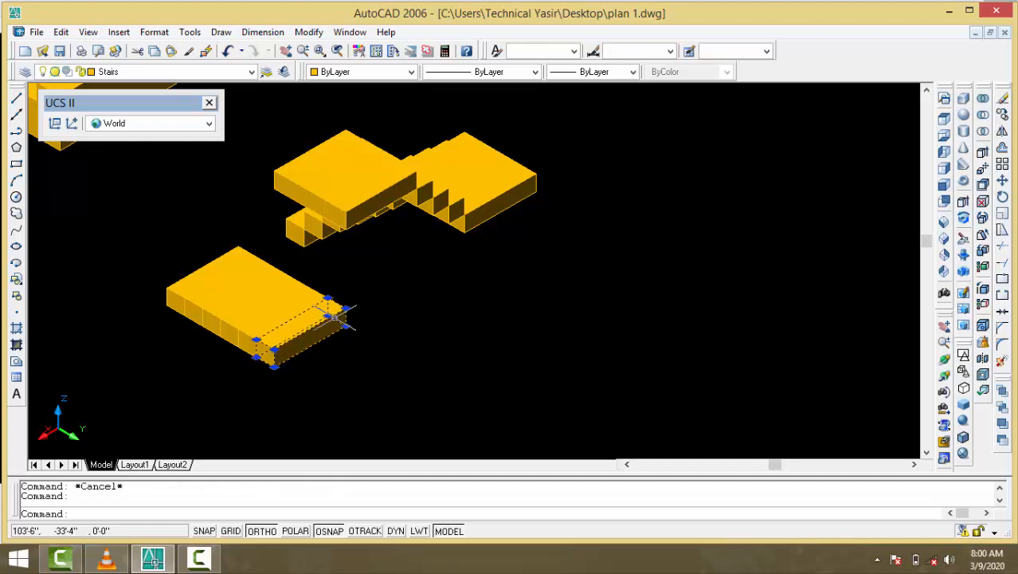
{"action": "left_click", "coordinate": [274, 369]}
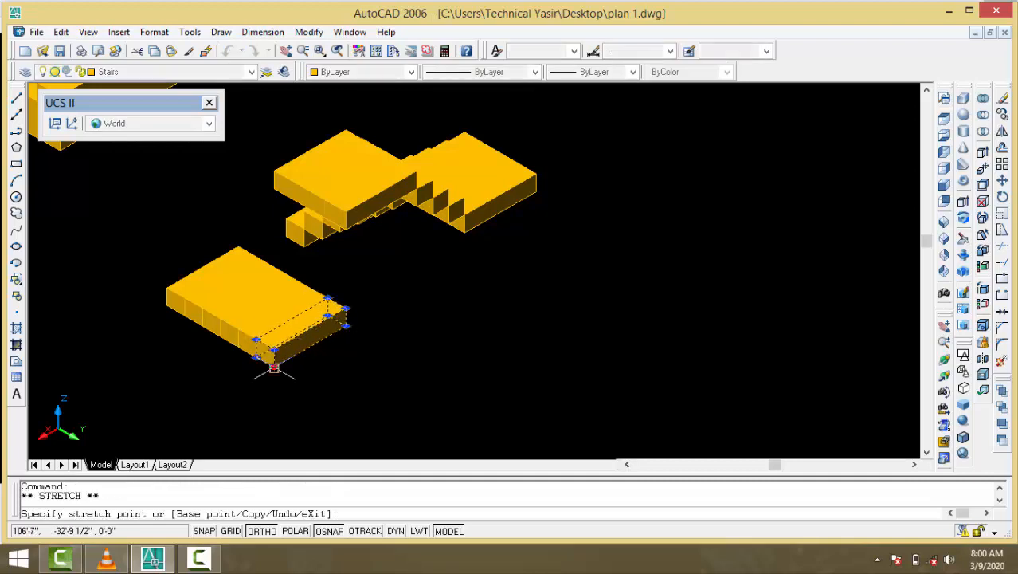
{"action": "left_click", "coordinate": [273, 171]}
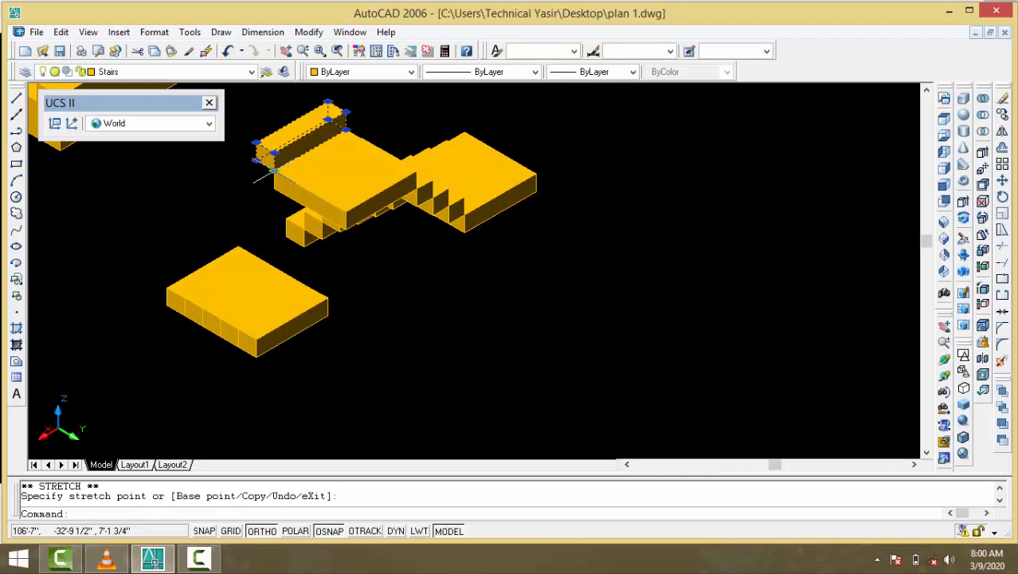
- Raise the last flight's second tread so its lower corner meets the upper edge of the first tread
{"action": "scroll", "coordinate": [391, 272], "scroll_direction": "down", "scroll_amount": 2}
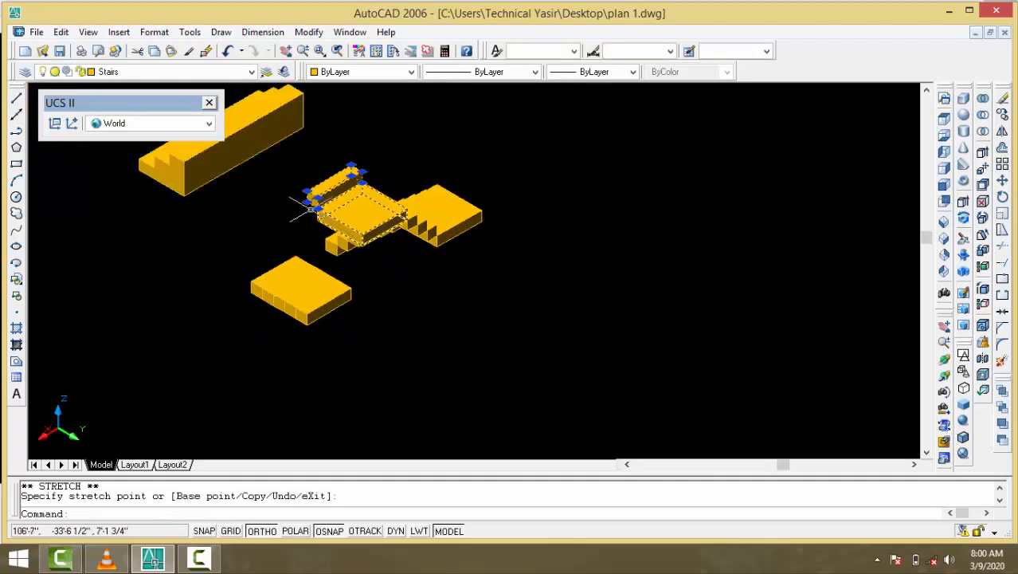
{"action": "scroll", "coordinate": [247, 149], "scroll_direction": "up", "scroll_amount": 2}
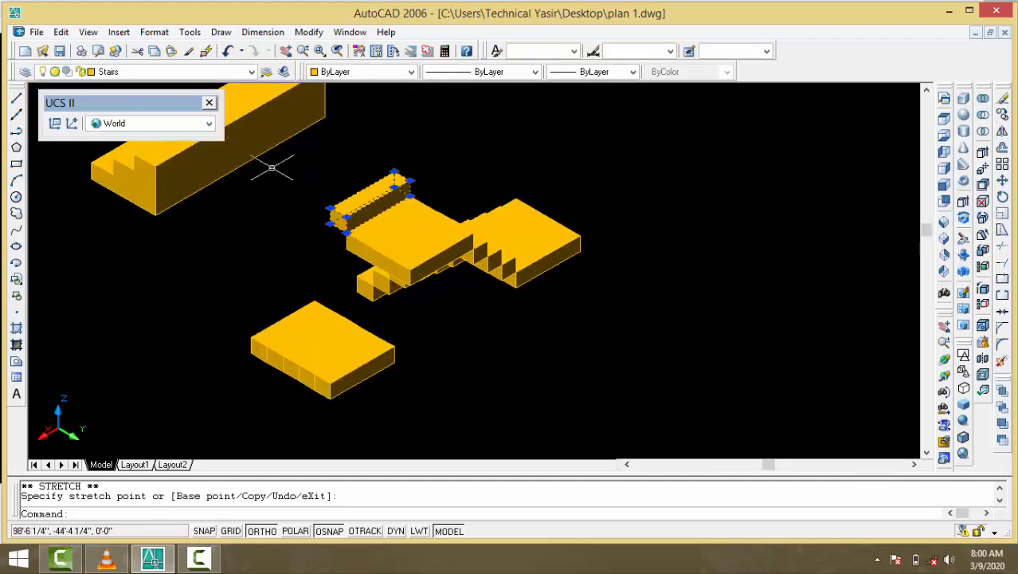
{"action": "key", "text": "Escape"}
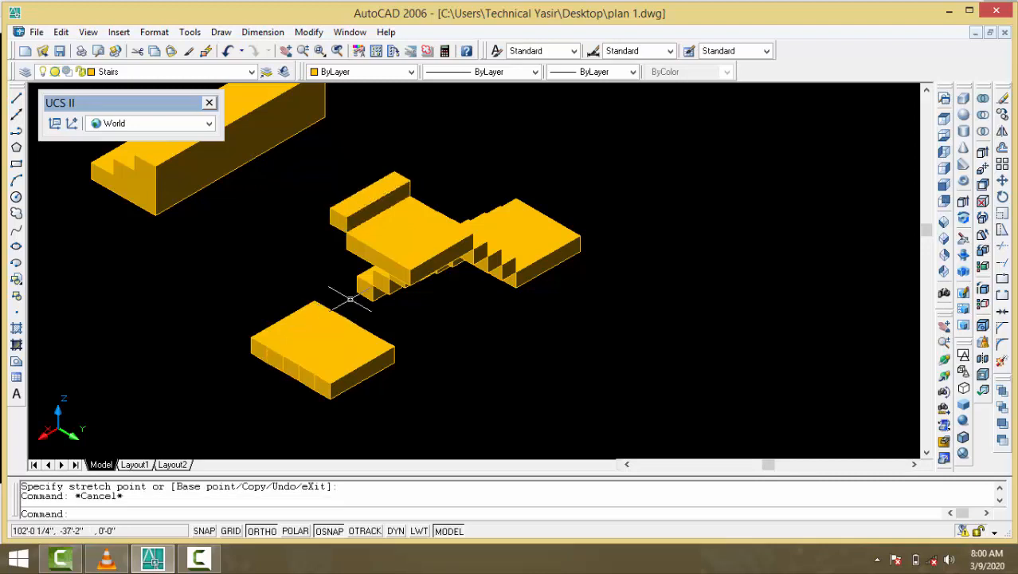
{"action": "left_click", "coordinate": [341, 370]}
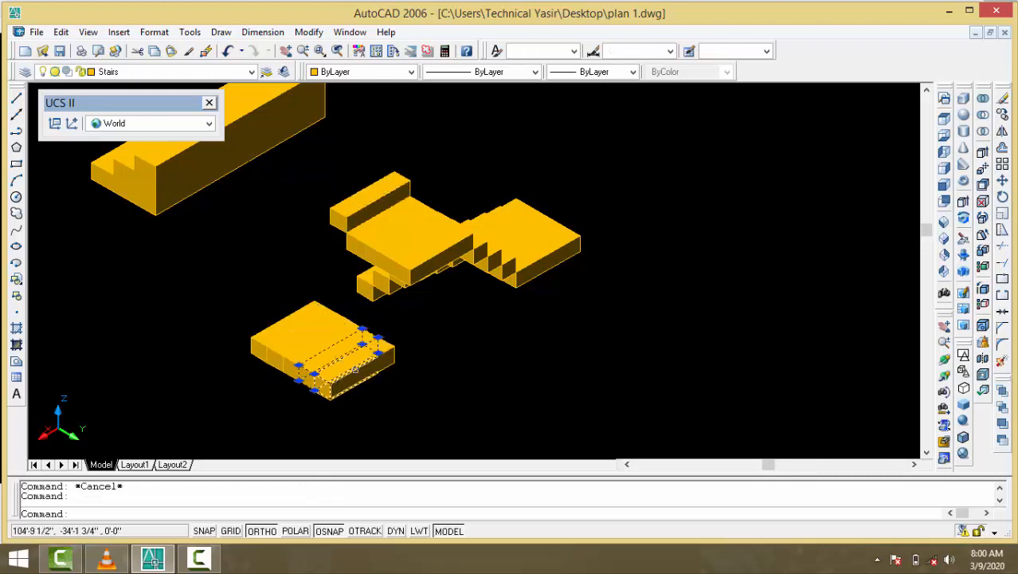
{"action": "key", "text": "Escape"}
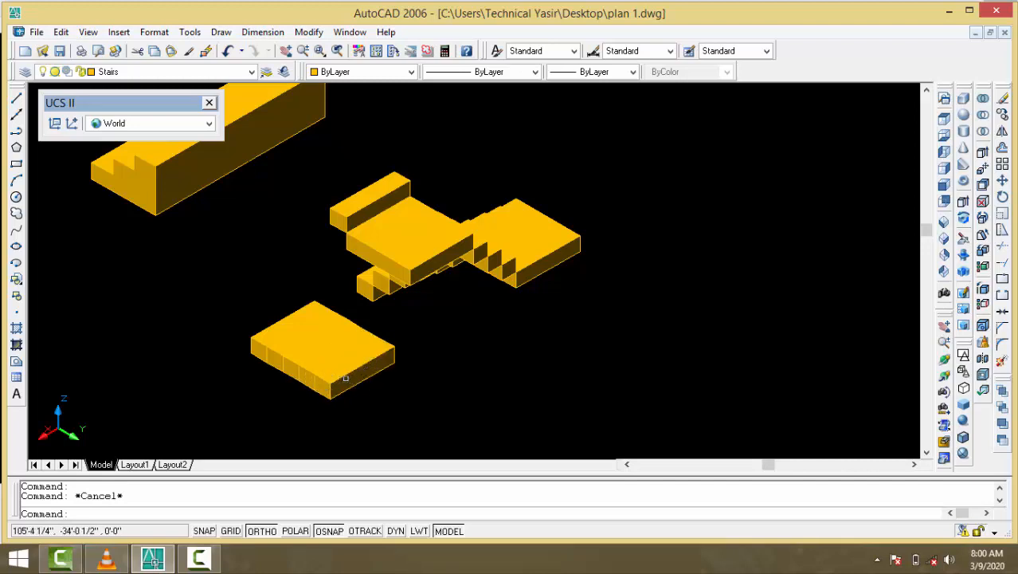
{"action": "left_click", "coordinate": [345, 377]}
{"action": "left_click", "coordinate": [331, 395]}
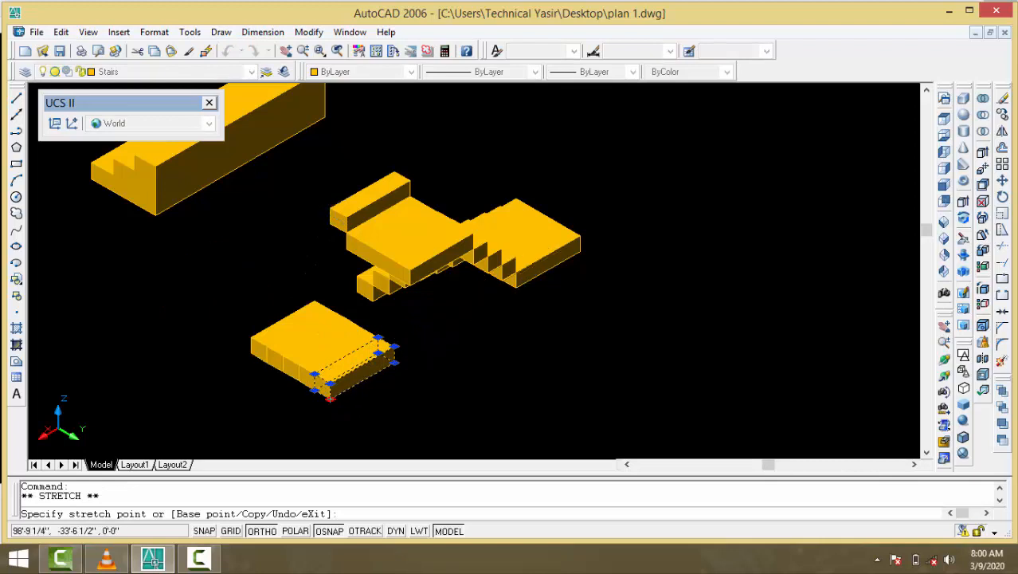
{"action": "left_click", "coordinate": [329, 209]}
{"action": "key", "text": "Escape"}
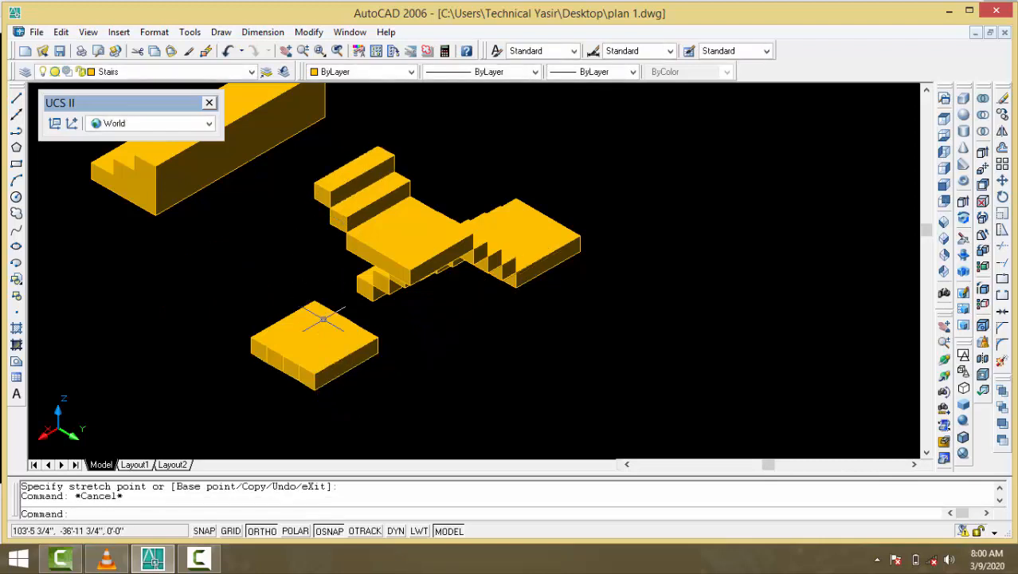
- Raise the last flight's third and fourth treads so each lower corner meets the upper edge of the tread before it
{"action": "left_click", "coordinate": [324, 371]}
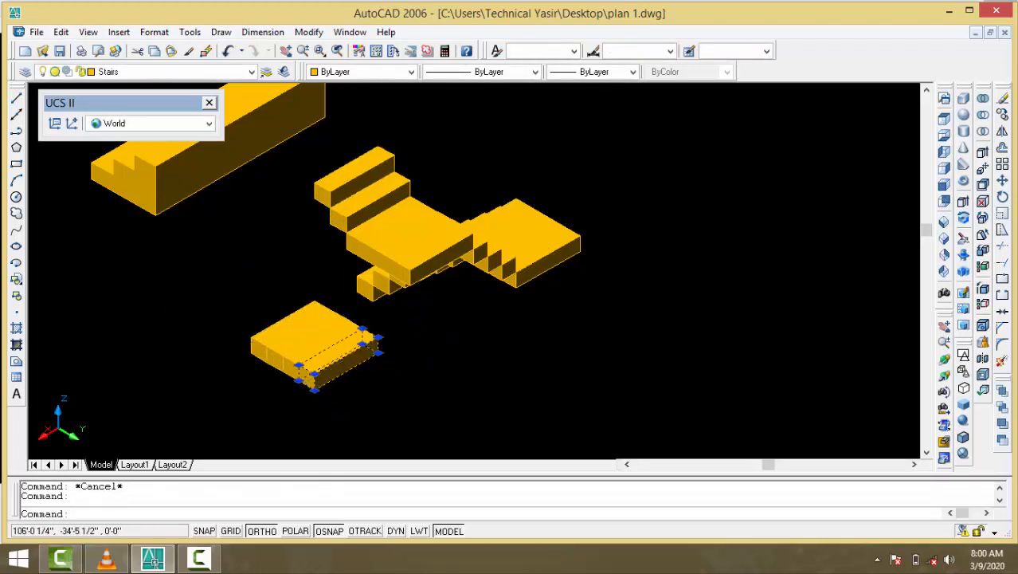
{"action": "left_click", "coordinate": [315, 388]}
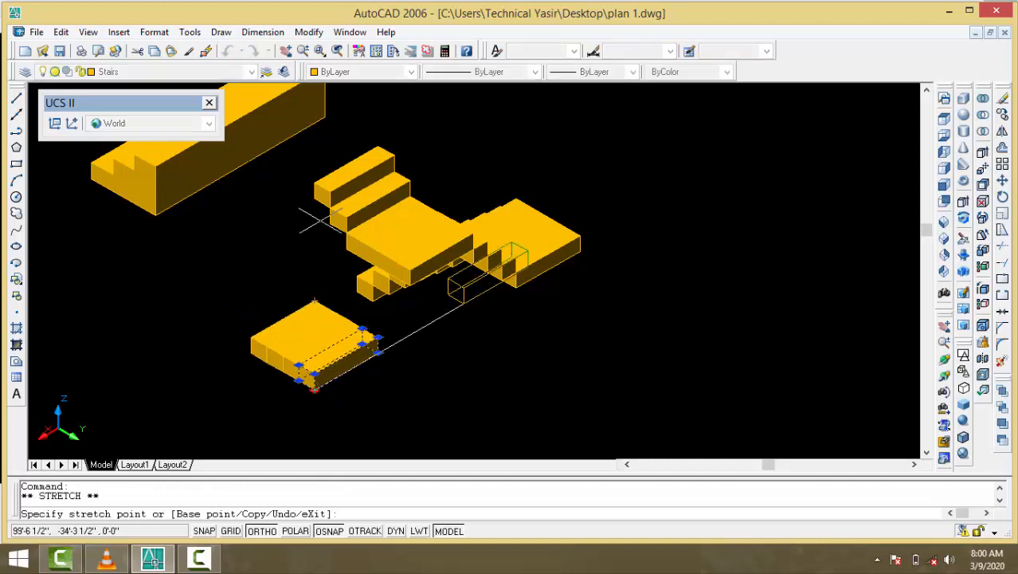
{"action": "left_click", "coordinate": [314, 184]}
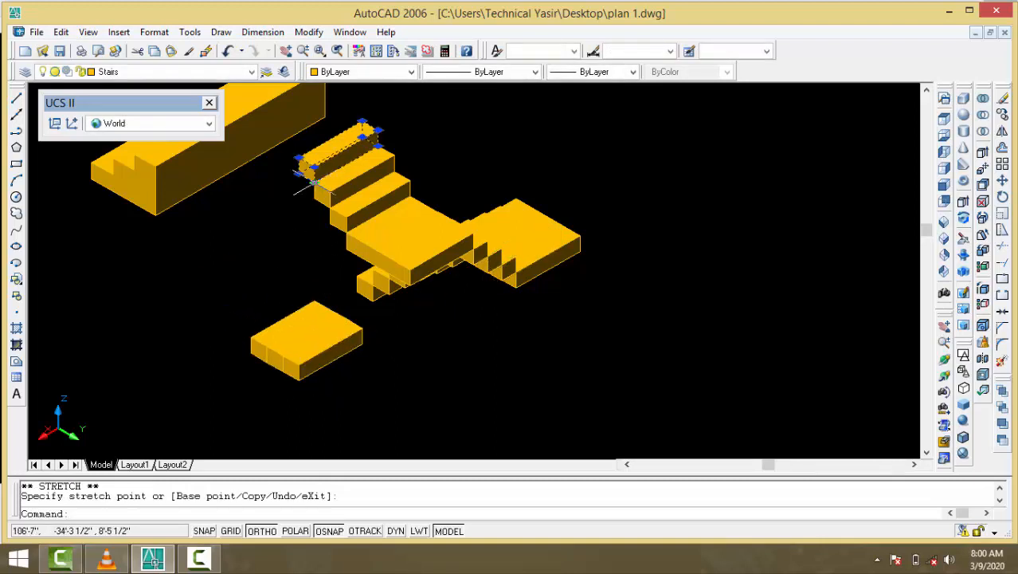
{"action": "key", "text": "Escape"}
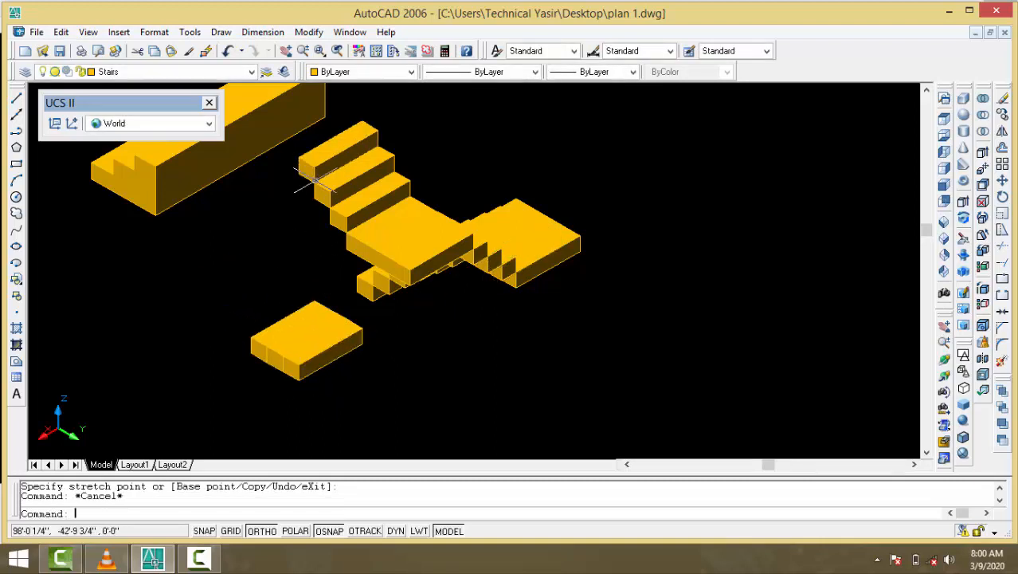
{"action": "left_click", "coordinate": [299, 379]}
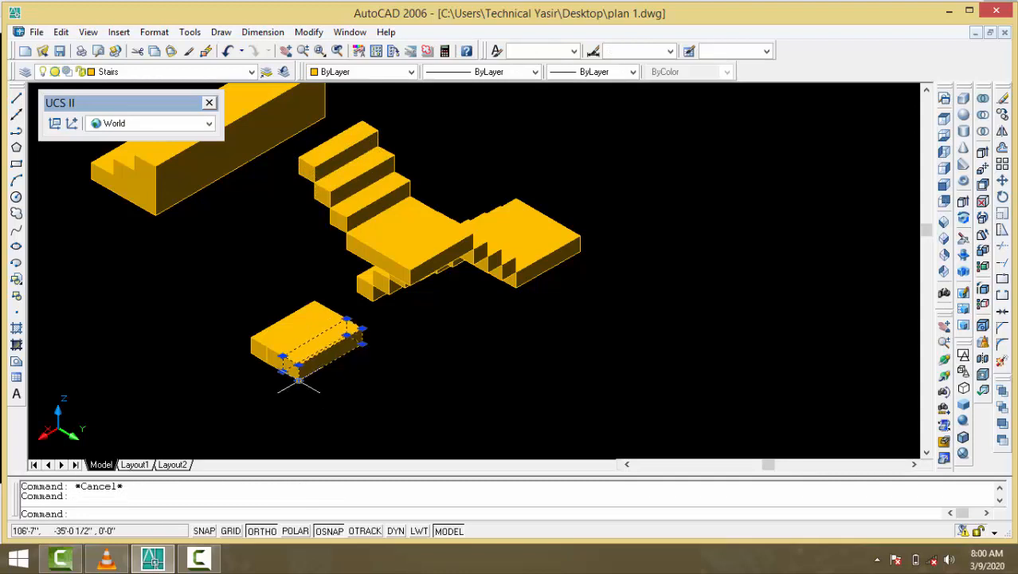
{"action": "left_click", "coordinate": [299, 379]}
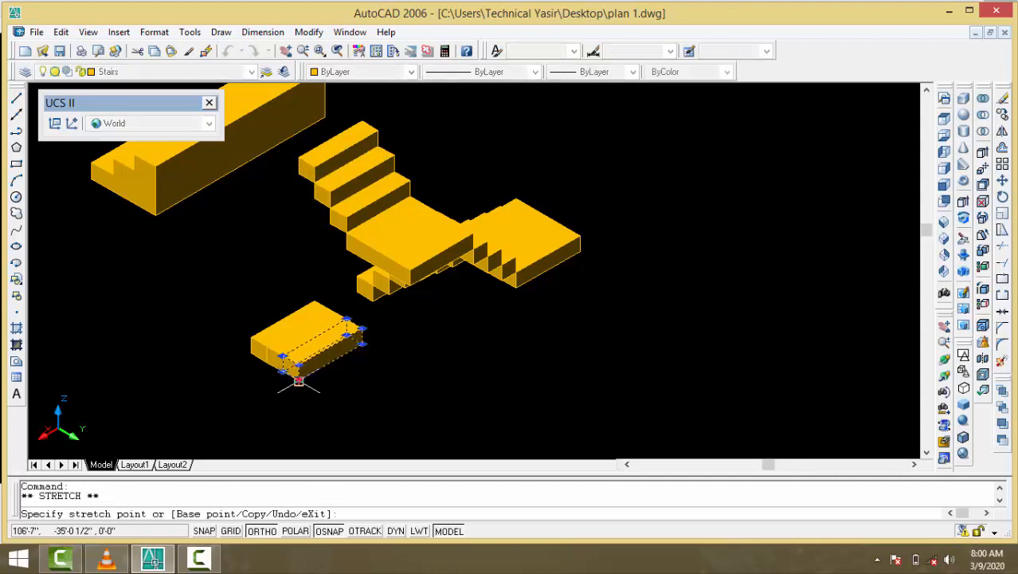
{"action": "left_click", "coordinate": [296, 150]}
{"action": "key", "text": "Escape"}
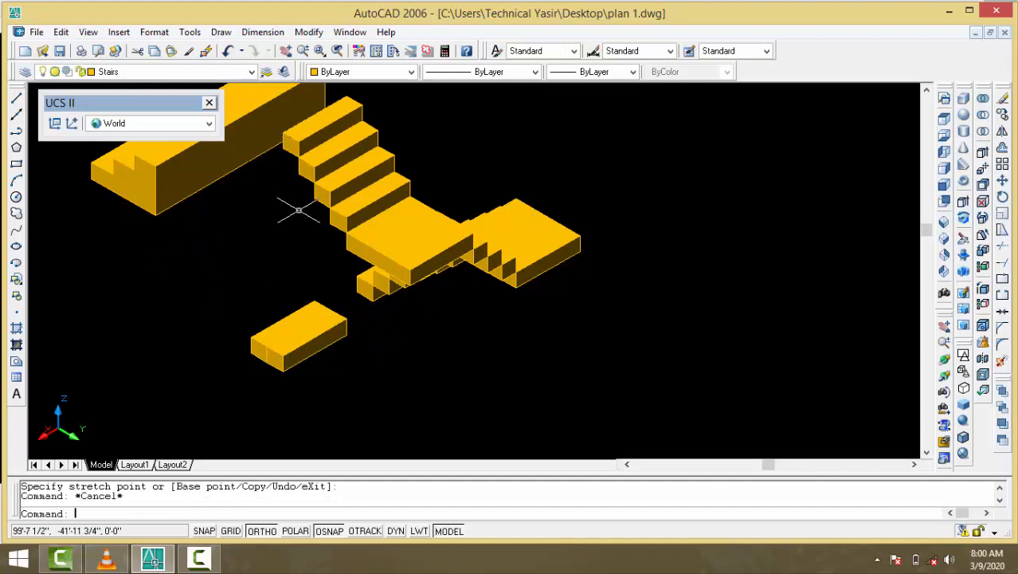
- Raise the last flight's fifth and sixth treads so each lower corner meets the upper edge of the preceding tread
{"action": "left_click", "coordinate": [283, 356]}
{"action": "key", "text": "Escape"}
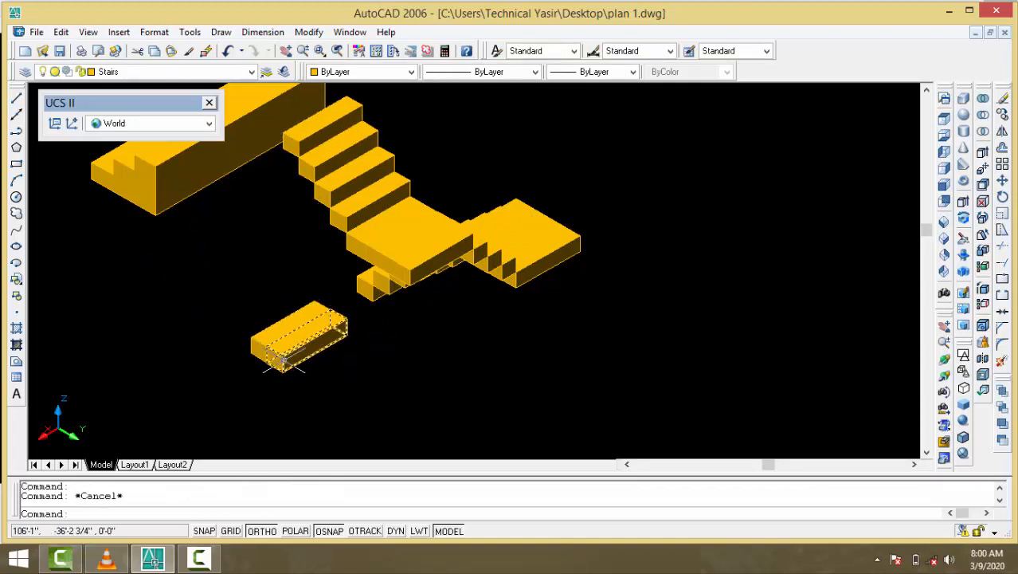
{"action": "left_click", "coordinate": [283, 368]}
{"action": "left_click", "coordinate": [282, 368]}
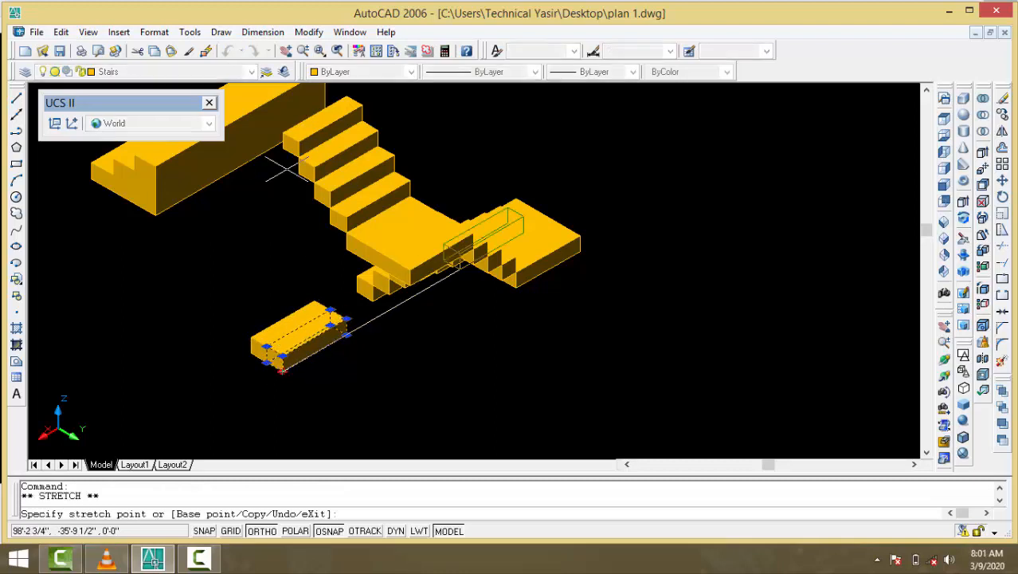
{"action": "left_click", "coordinate": [282, 131]}
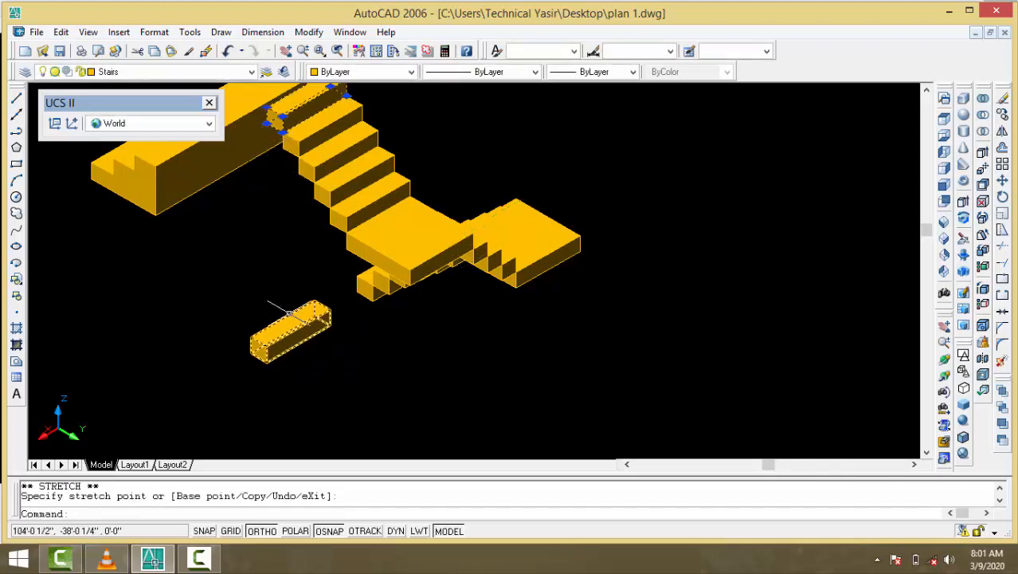
{"action": "key", "text": "Escape"}
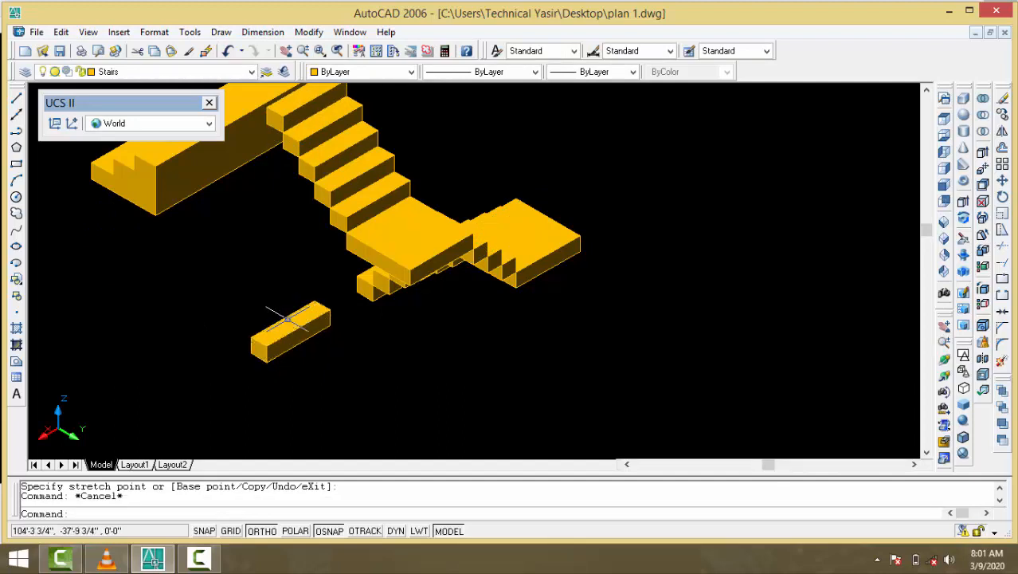
{"action": "left_click", "coordinate": [275, 313]}
{"action": "left_click", "coordinate": [267, 360]}
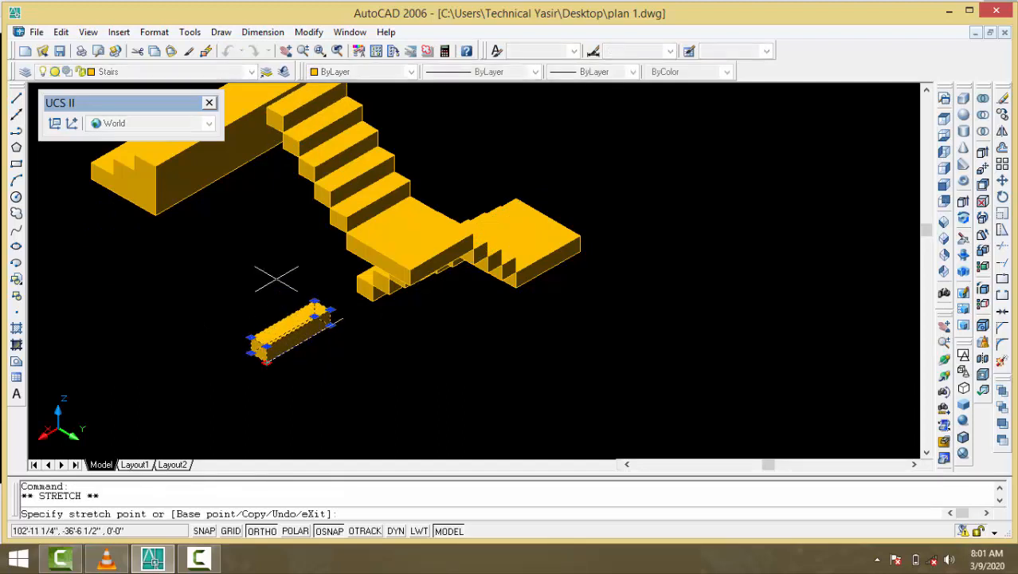
{"action": "left_click", "coordinate": [267, 106]}
{"action": "key", "text": "Escape"}
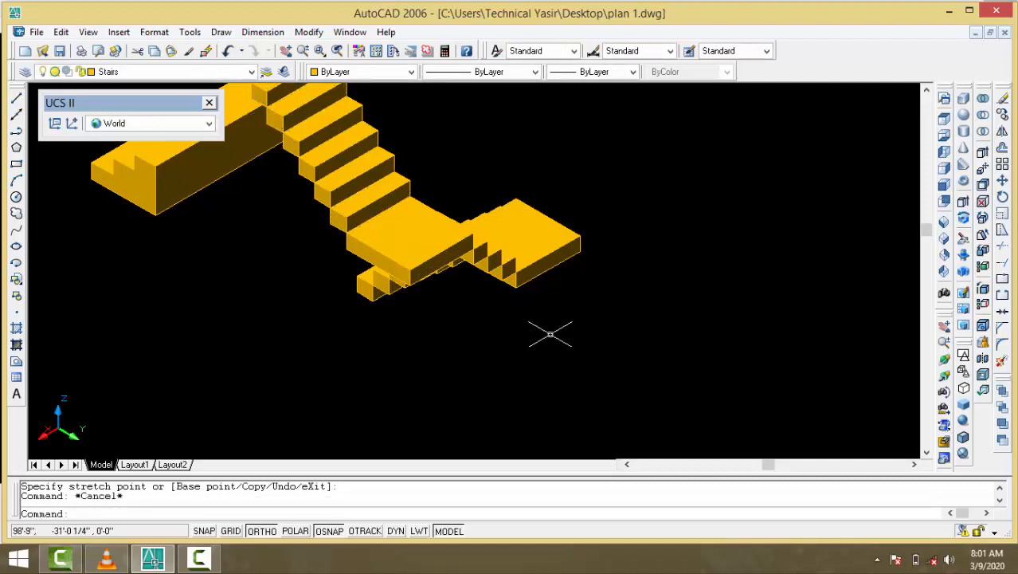
- Switch to the SW Isometric view and examine the complete U-shaped stair
{"action": "scroll", "coordinate": [548, 332], "scroll_direction": "down", "scroll_amount": 2}
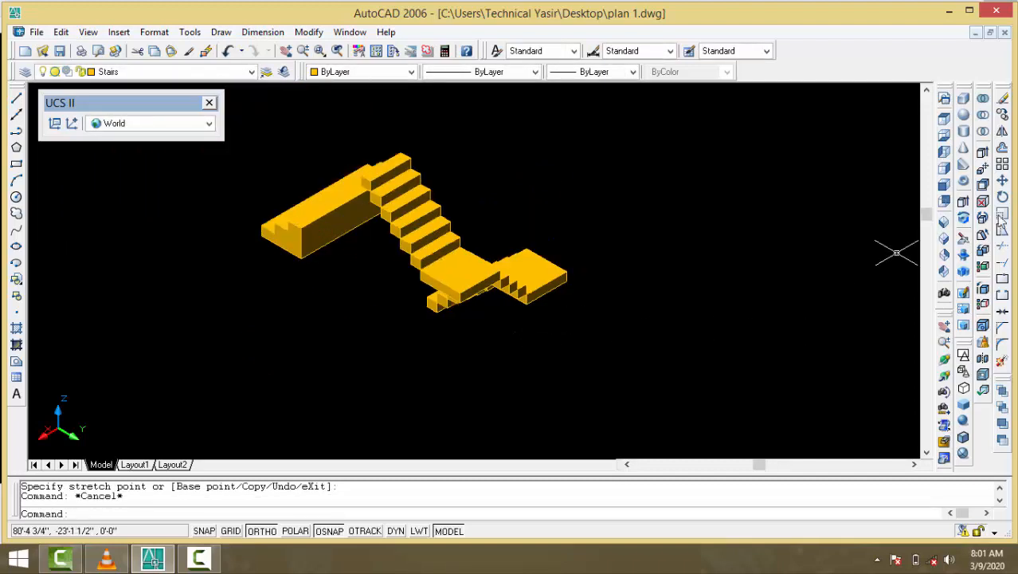
{"action": "left_click", "coordinate": [945, 224]}
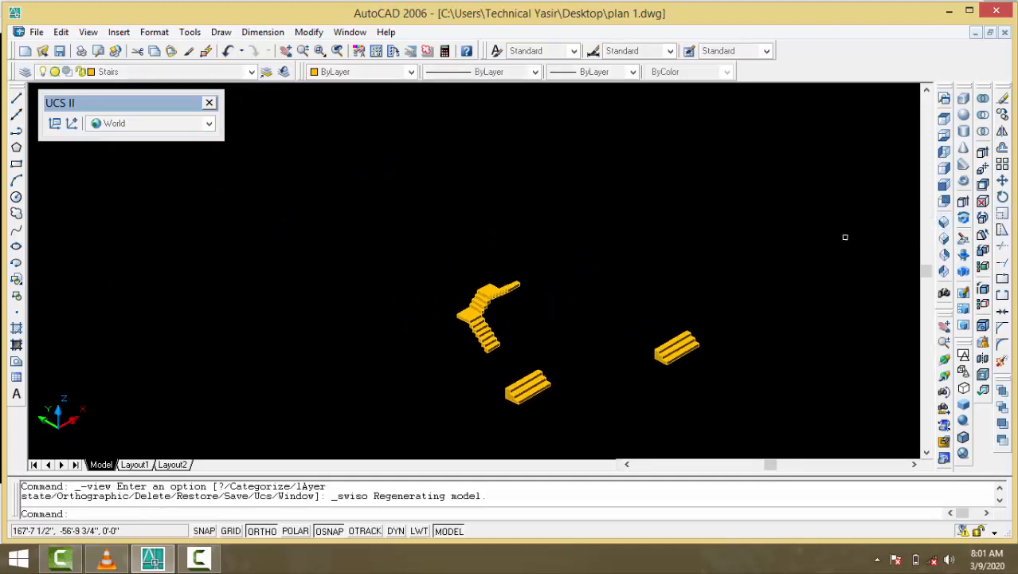
{"action": "scroll", "coordinate": [478, 327], "scroll_direction": "up", "scroll_amount": 5}
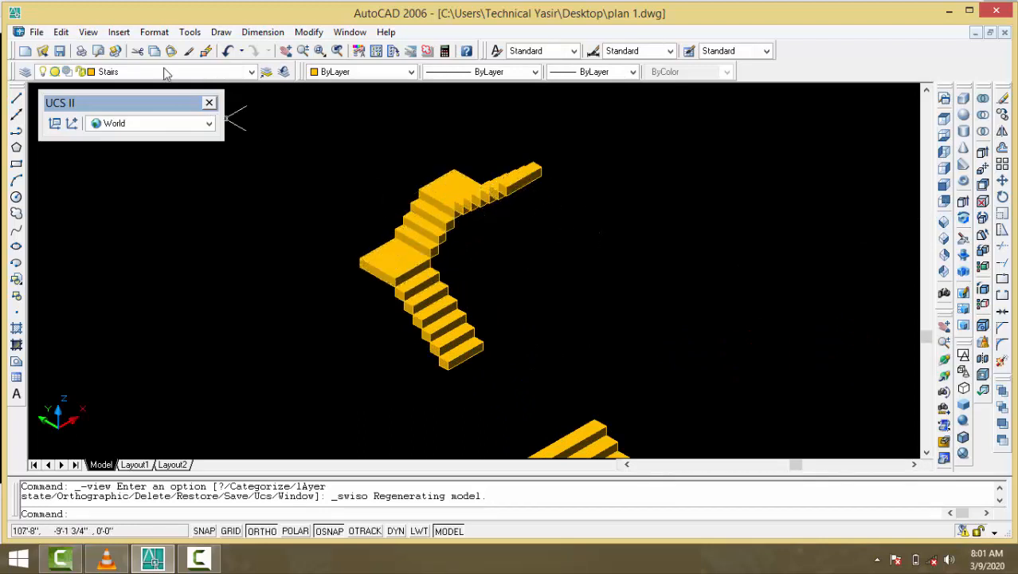
- Turn off the Stairs layer, turn on the roof layer and make it current
{"action": "left_click", "coordinate": [138, 74]}
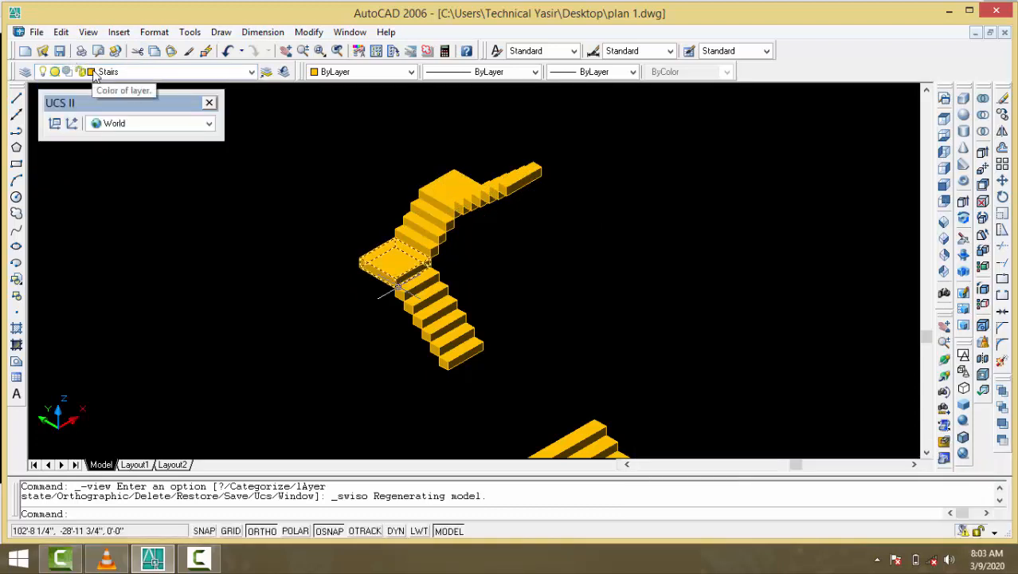
{"action": "left_click", "coordinate": [119, 72]}
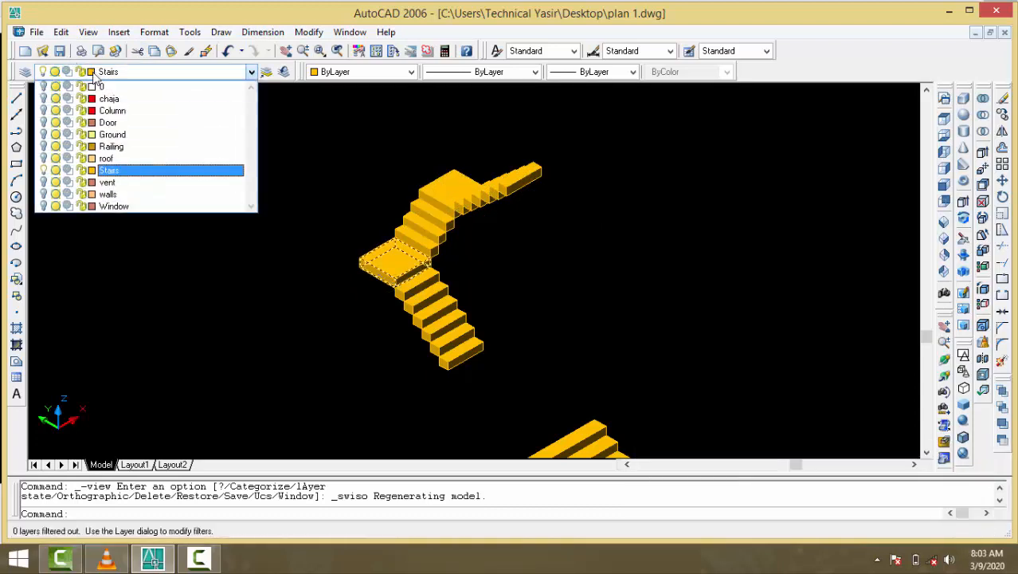
{"action": "left_click", "coordinate": [44, 159]}
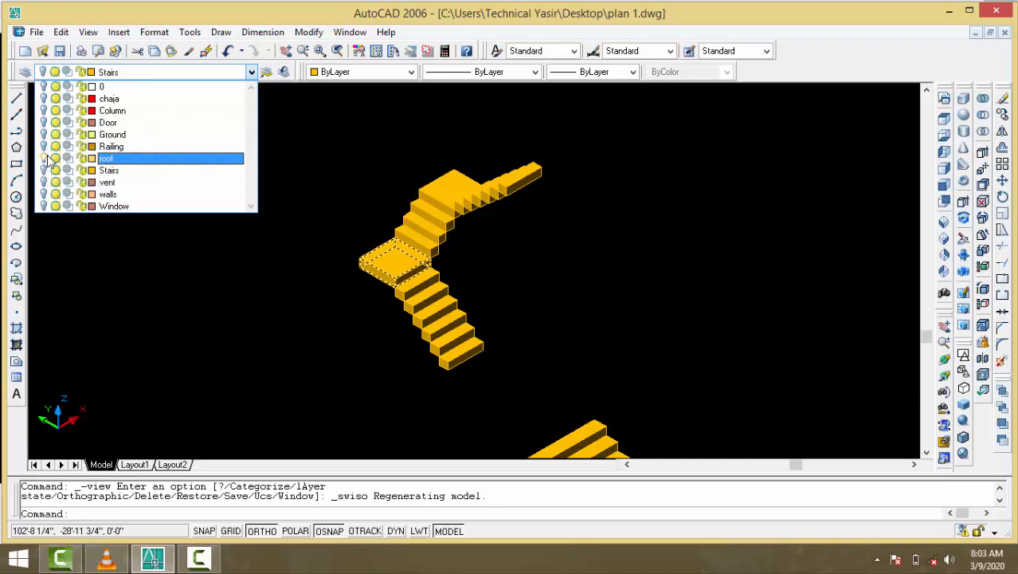
{"action": "left_click", "coordinate": [103, 158]}
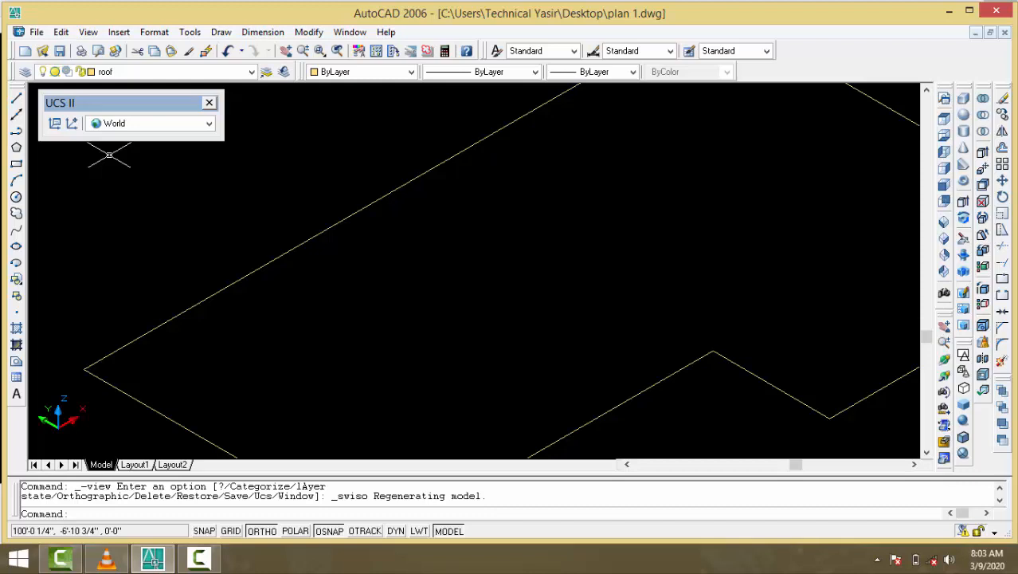
{"action": "scroll", "coordinate": [272, 233], "scroll_direction": "down", "scroll_amount": 3}
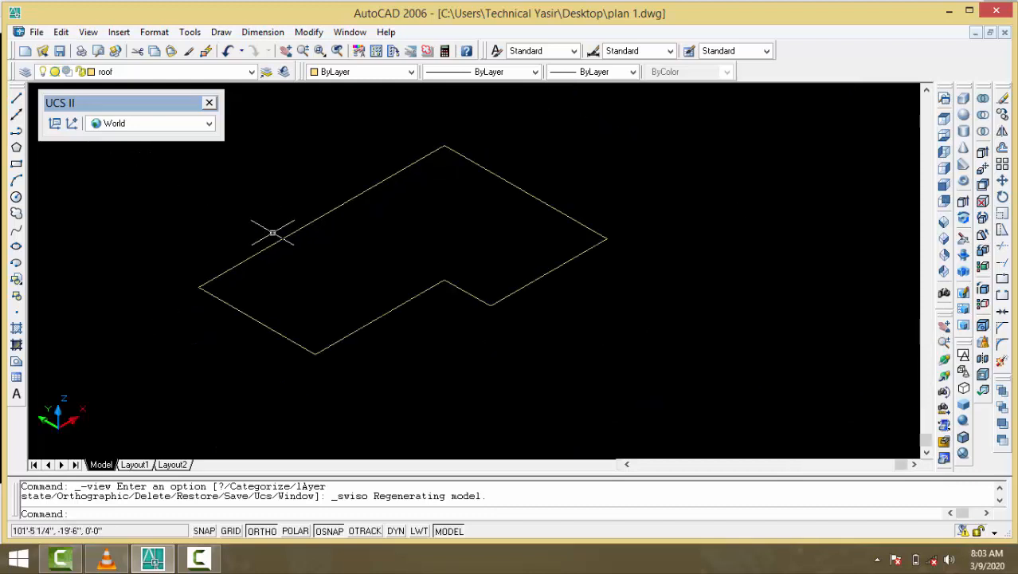
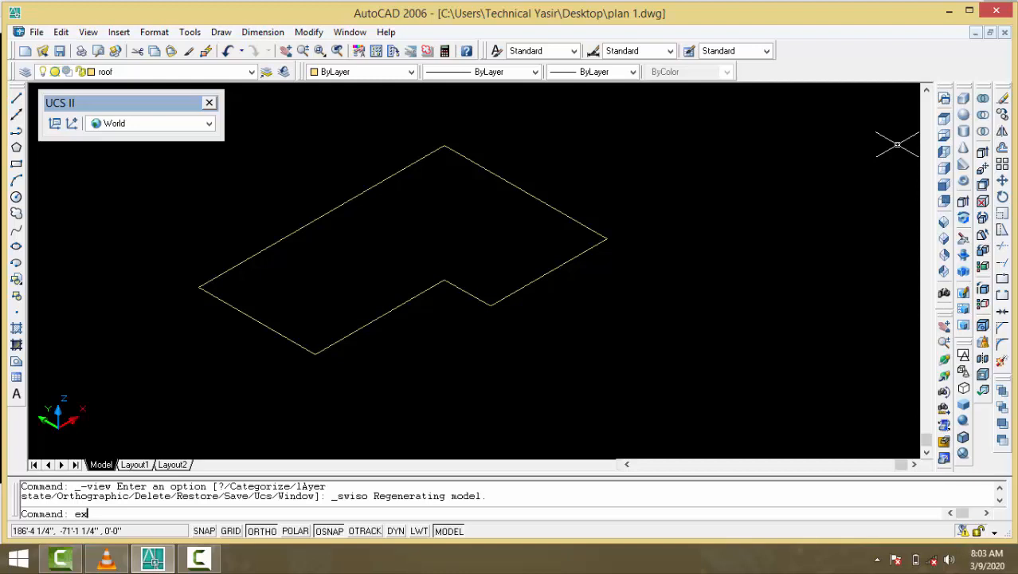
- Try extruding the roof outline to a height of 4' with zero taper, and undo that extrusion
{"action": "key", "text": "Return"}
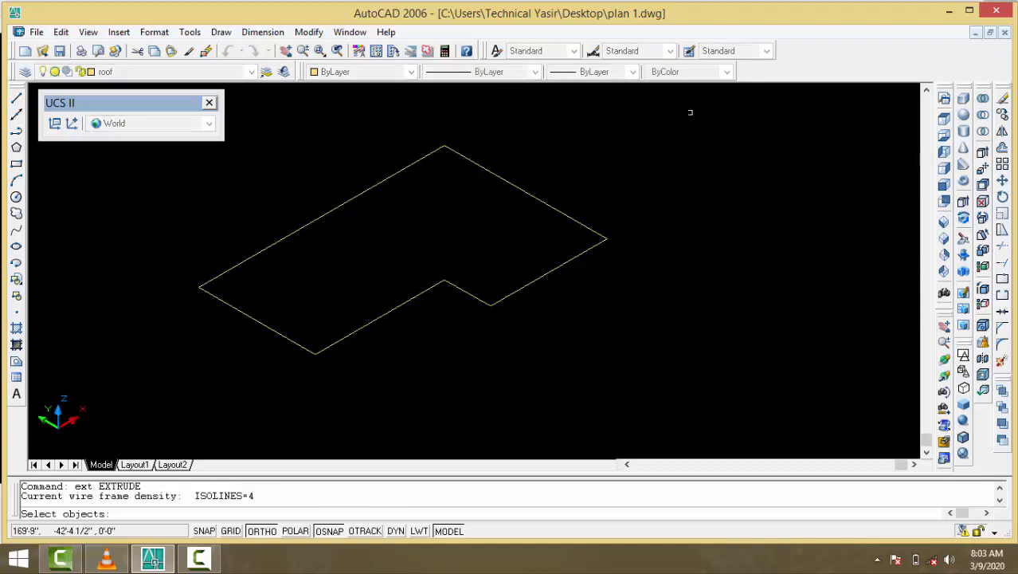
{"action": "left_click", "coordinate": [684, 107]}
{"action": "left_click", "coordinate": [193, 373]}
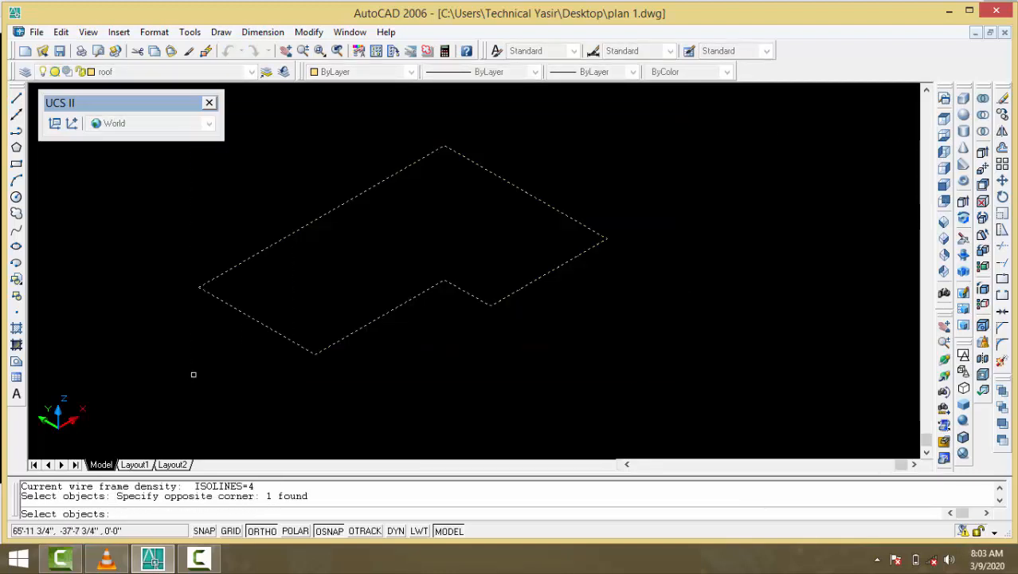
{"action": "key", "text": "Return"}
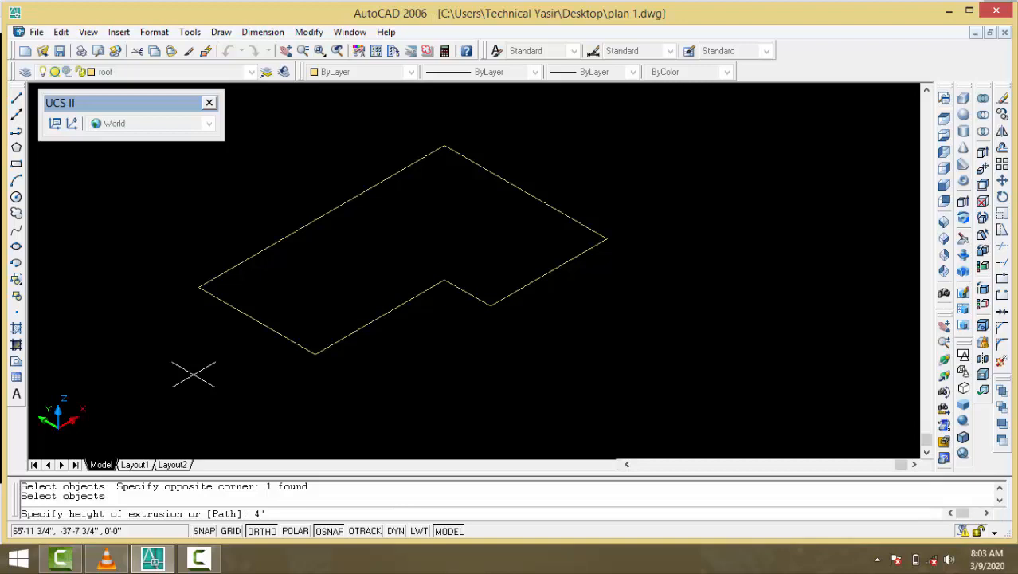
{"action": "key", "text": "Return"}
{"action": "key", "text": "Return"}
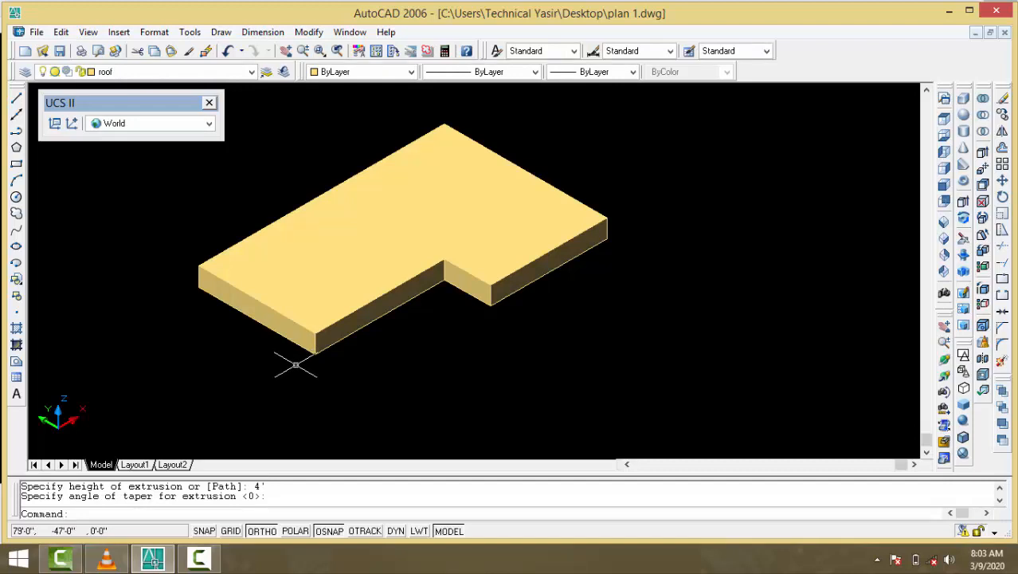
{"action": "key", "text": "ctrl+z"}
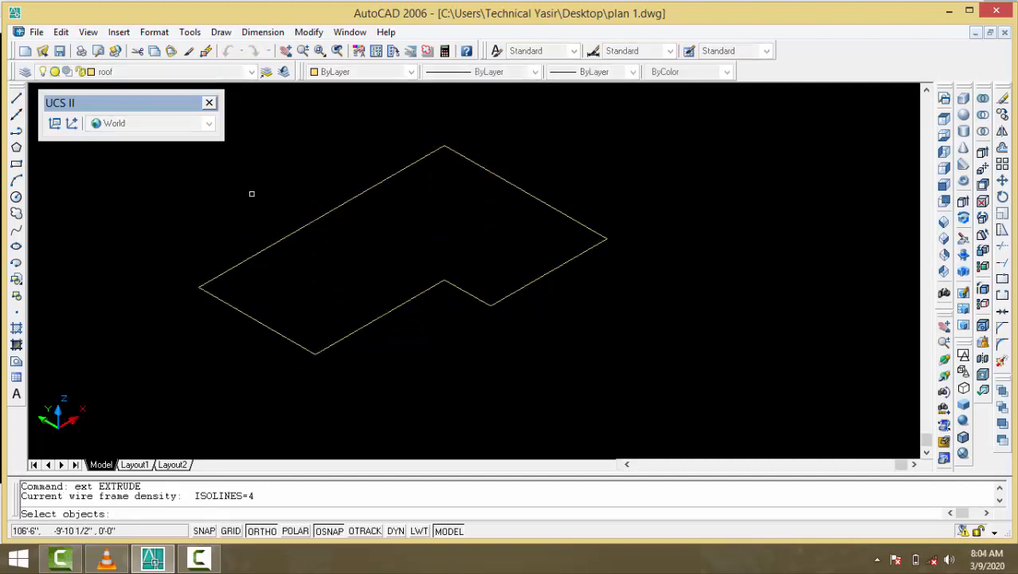
- Extrude the roof outline to a height of 6" with zero taper
{"action": "left_click", "coordinate": [692, 117]}
{"action": "left_click", "coordinate": [85, 443]}
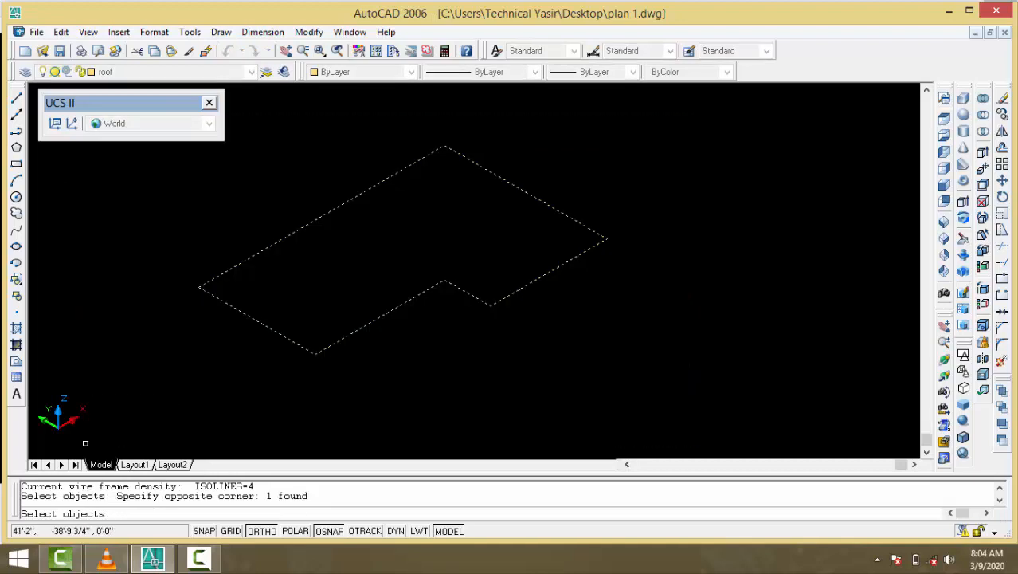
{"action": "key", "text": "Return"}
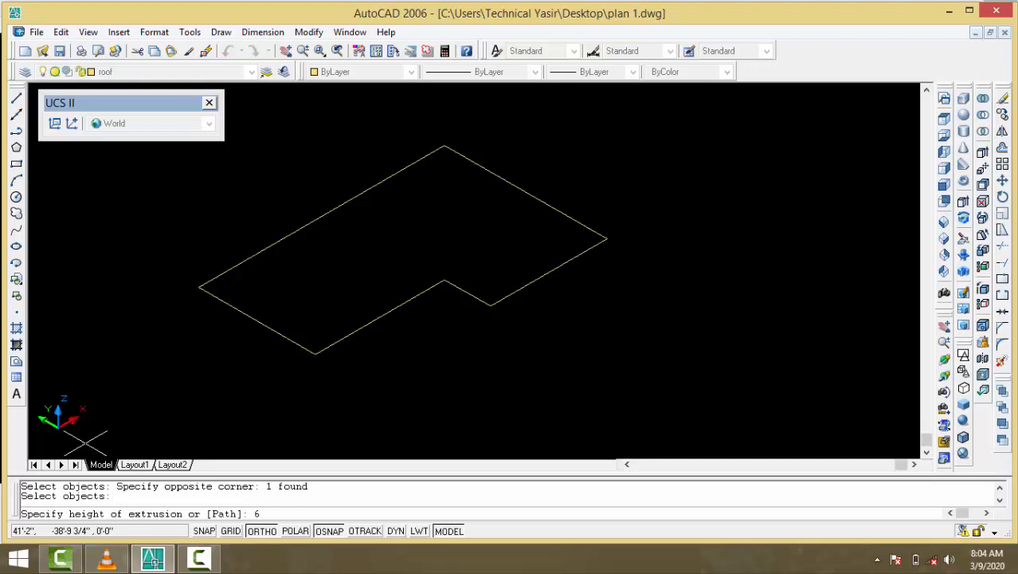
{"action": "key", "text": "Return"}
{"action": "key", "text": "Return"}
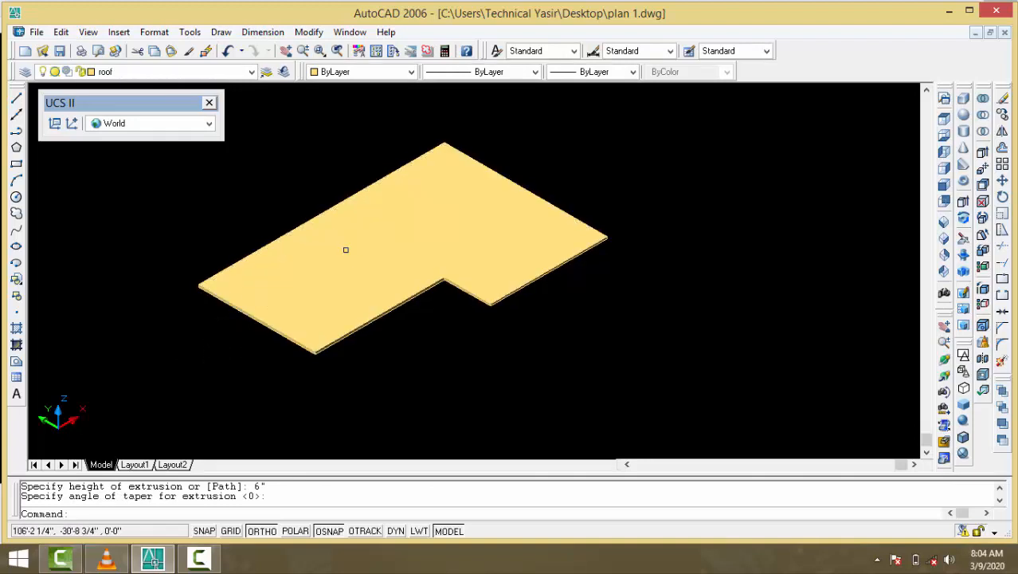
- Turn off the roof layer, turn on layers 0 and chaja, and make chaja the current layer
{"action": "left_click", "coordinate": [211, 73]}
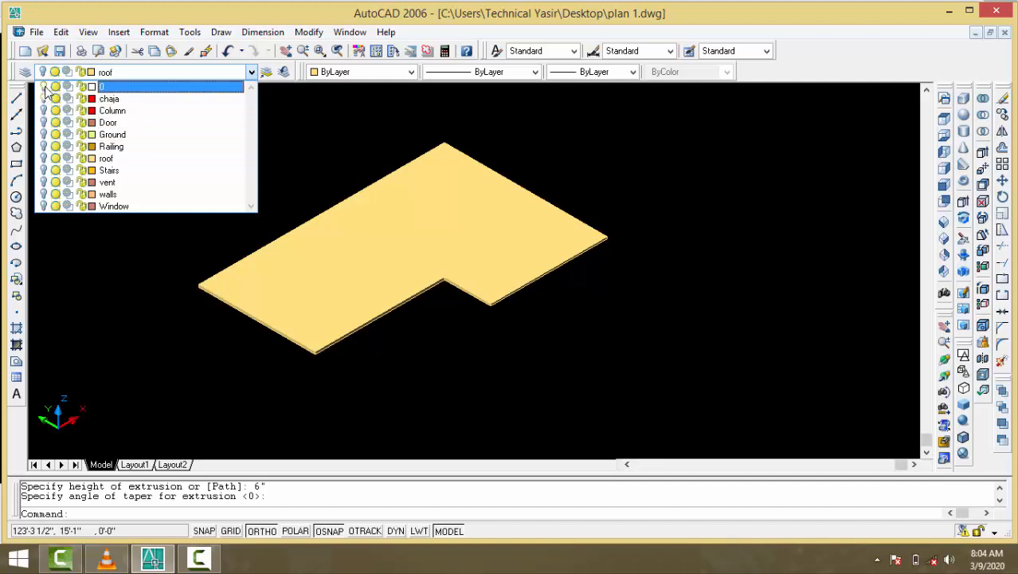
{"action": "left_click", "coordinate": [101, 88]}
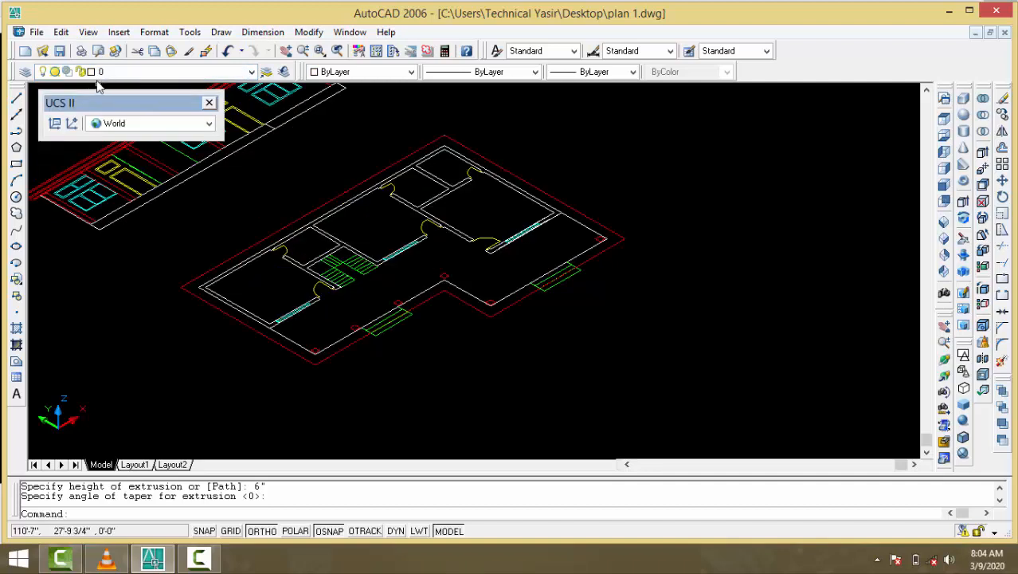
{"action": "left_click", "coordinate": [116, 72]}
{"action": "left_click", "coordinate": [100, 101]}
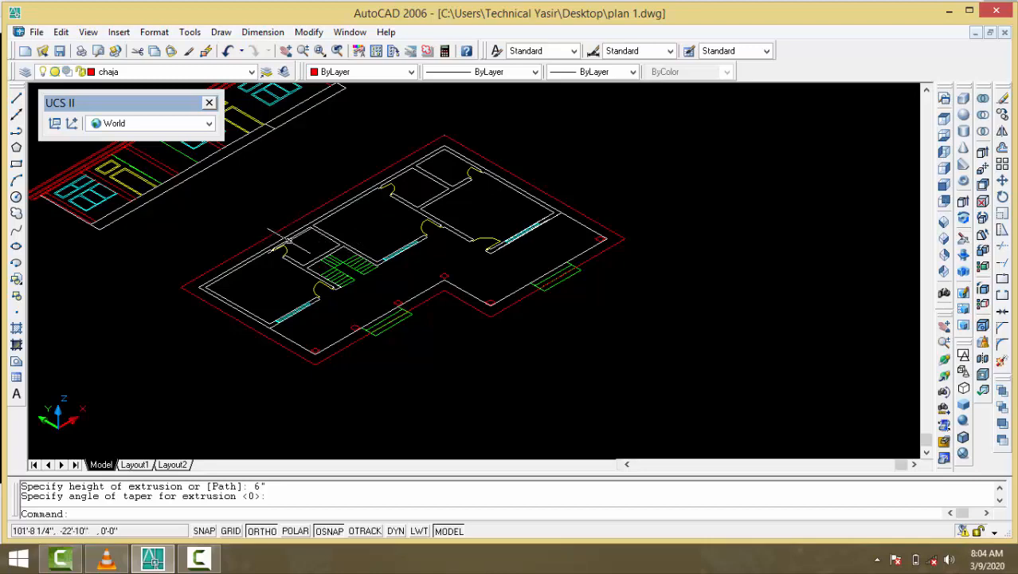
- Draw a rectangle over the stairwell from its inner back wall corner to the opposite front corner of the stairs
{"action": "scroll", "coordinate": [304, 247], "scroll_direction": "up", "scroll_amount": 3}
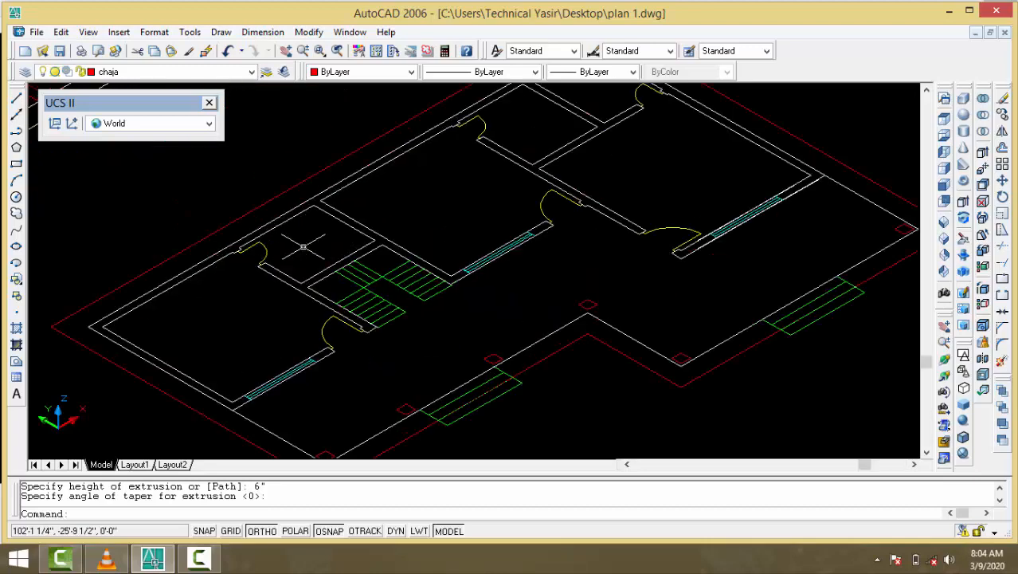
{"action": "left_click", "coordinate": [16, 165]}
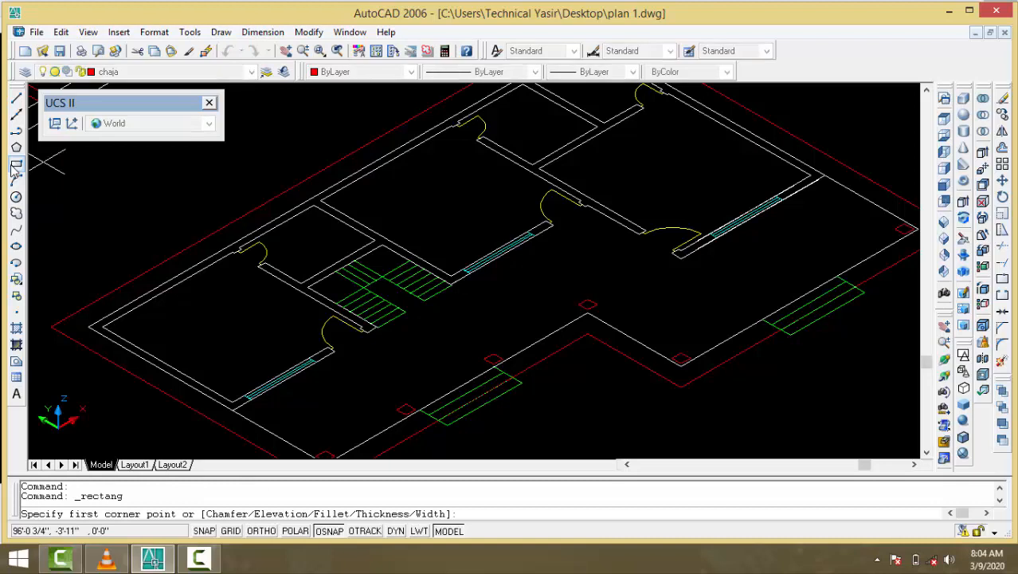
{"action": "left_click", "coordinate": [382, 245]}
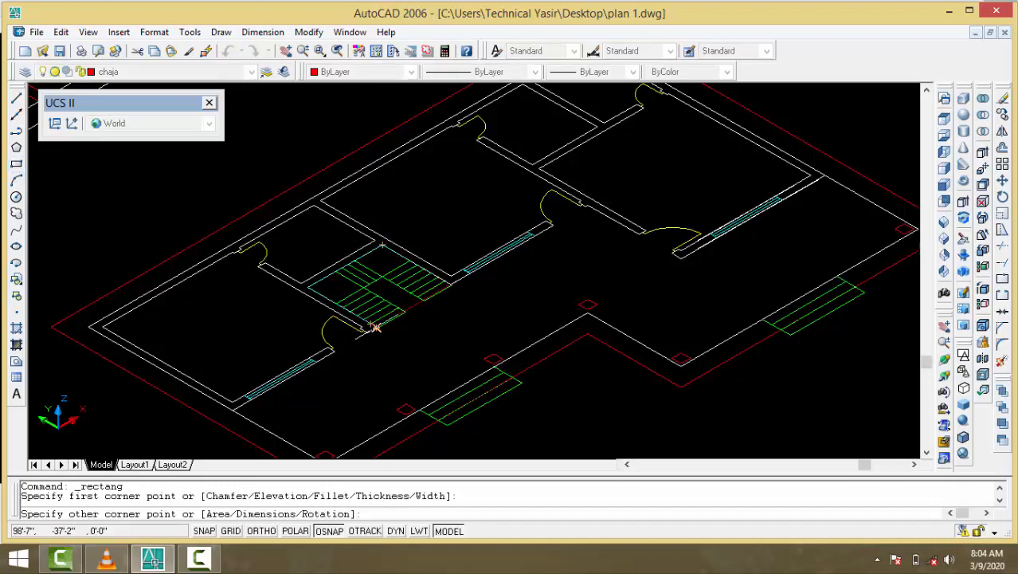
{"action": "left_click", "coordinate": [373, 327]}
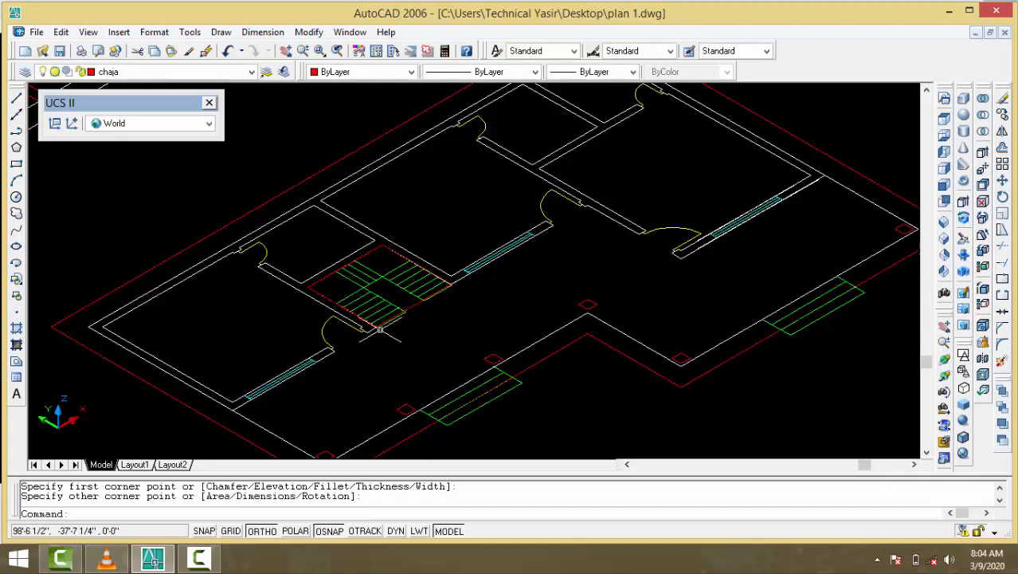
{"action": "scroll", "coordinate": [381, 329], "scroll_direction": "up", "scroll_amount": 5}
{"action": "key", "text": "Return"}
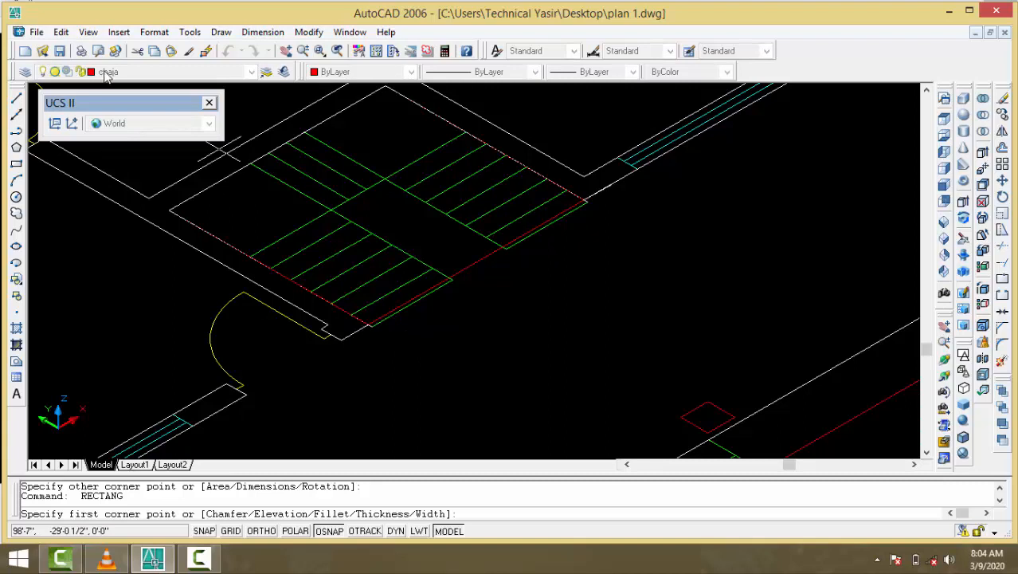
{"action": "key", "text": "Return"}
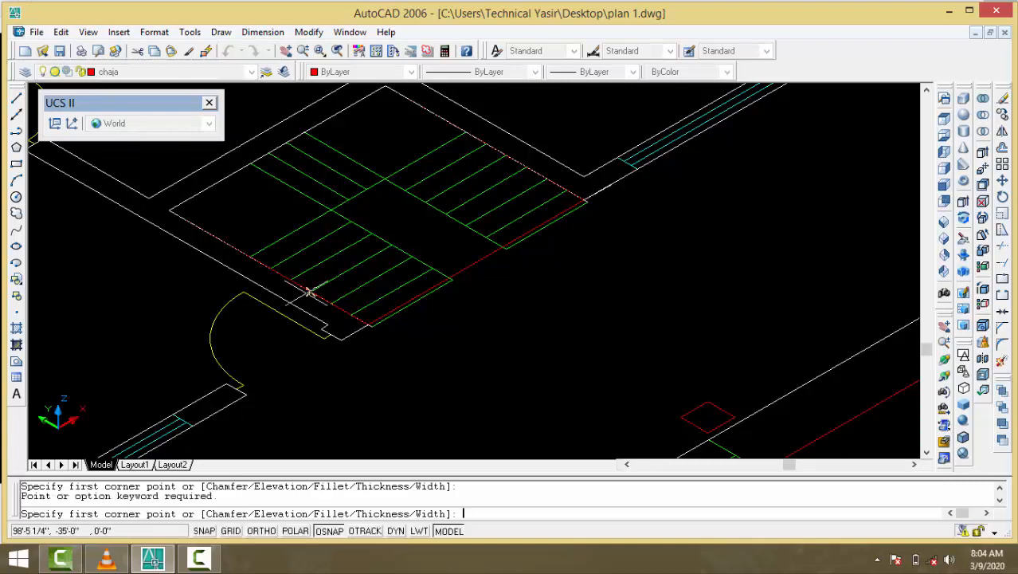
{"action": "key", "text": "Escape"}
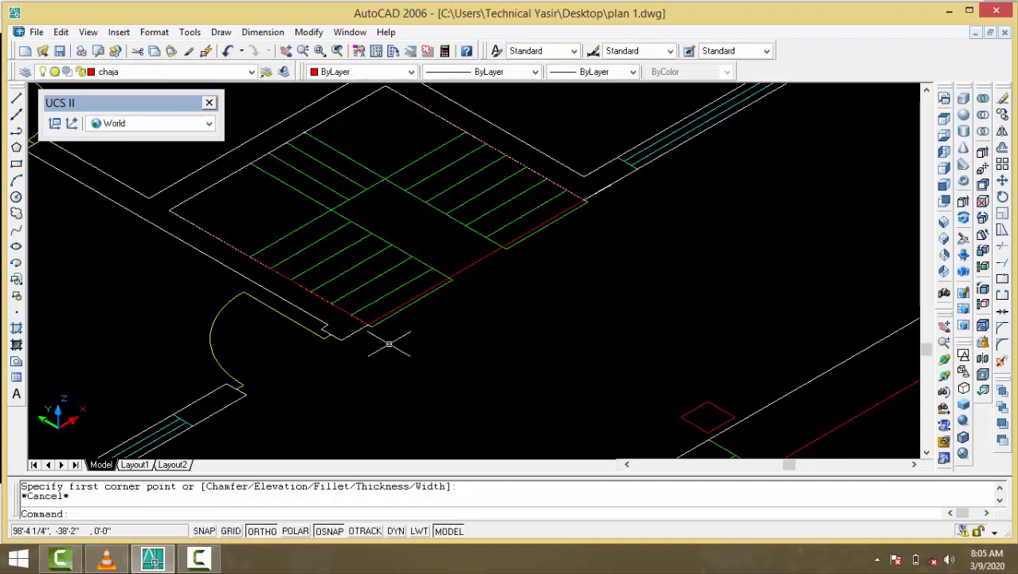
- Turn off layer 0 and extrude the stairwell rectangle to a height of 8" with zero taper
{"action": "left_click", "coordinate": [185, 73]}
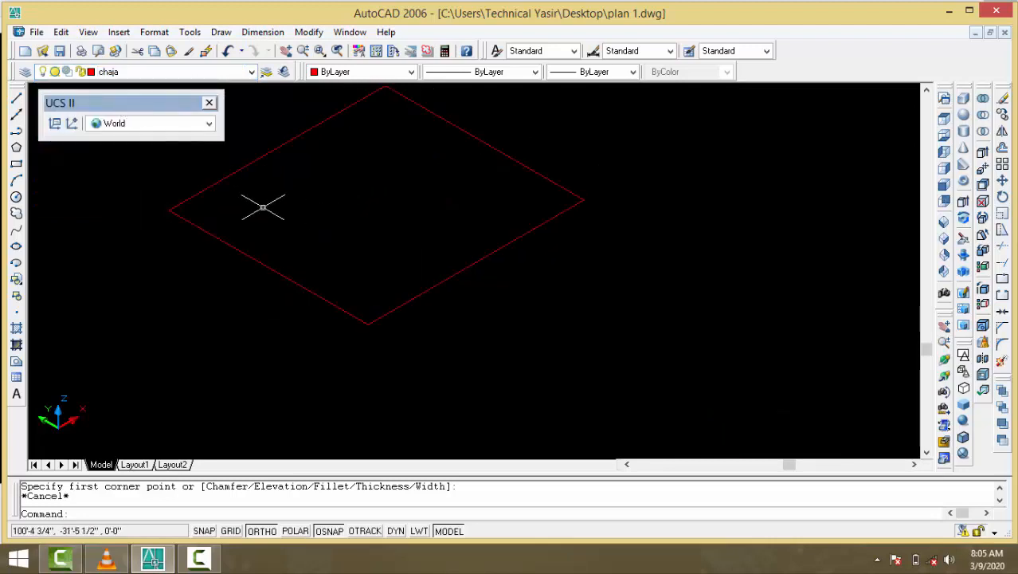
{"action": "scroll", "coordinate": [300, 252], "scroll_direction": "down", "scroll_amount": 1}
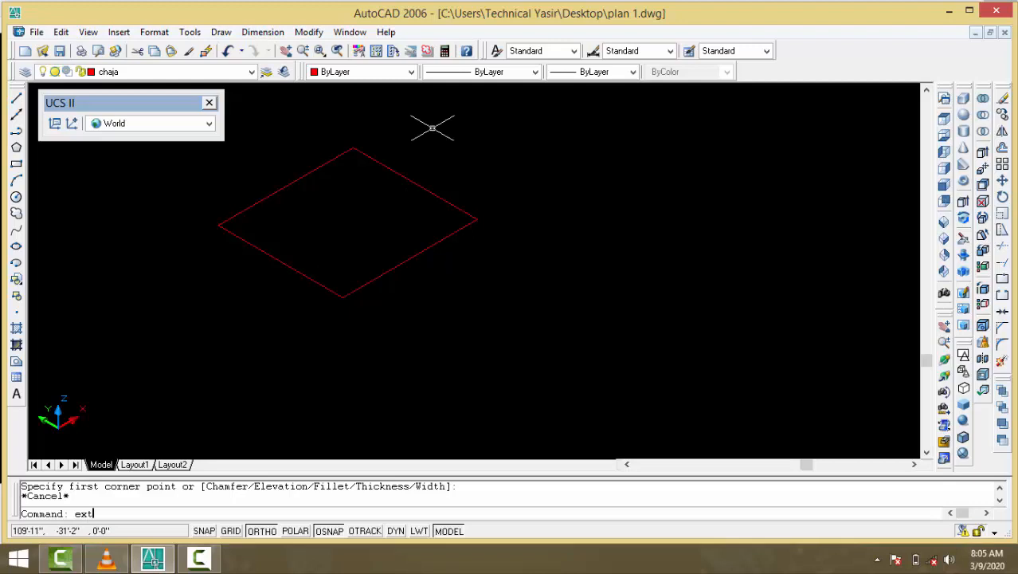
{"action": "key", "text": "Return"}
{"action": "left_click", "coordinate": [507, 114]}
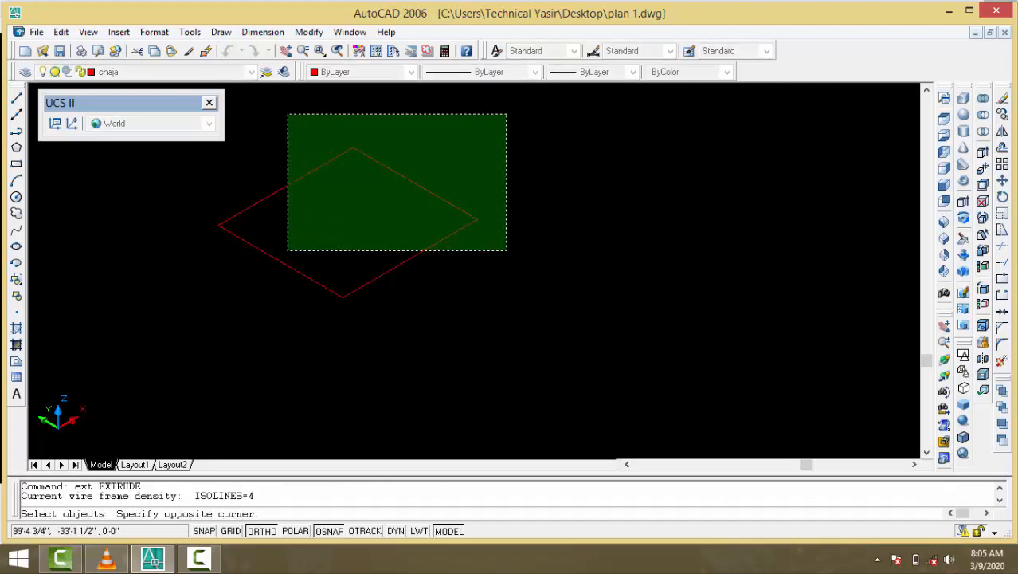
{"action": "left_click", "coordinate": [200, 334]}
{"action": "key", "text": "Return"}
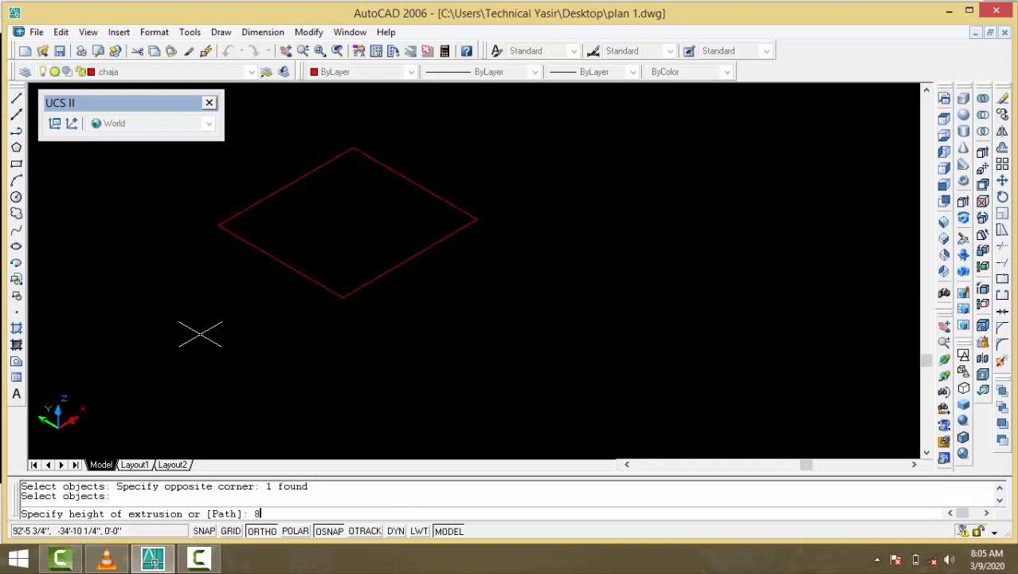
{"action": "key", "text": "Return"}
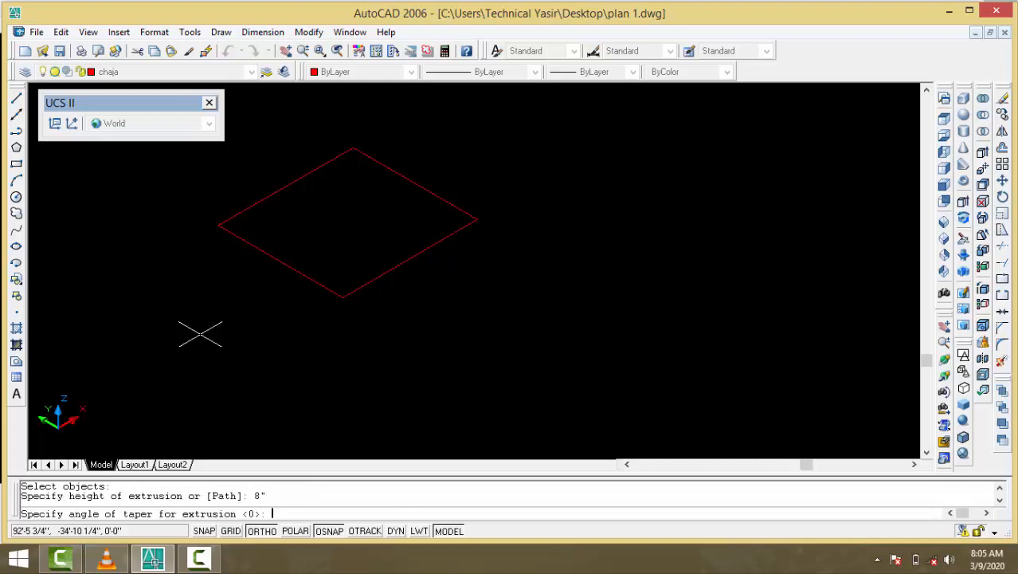
{"action": "key", "text": "Return"}
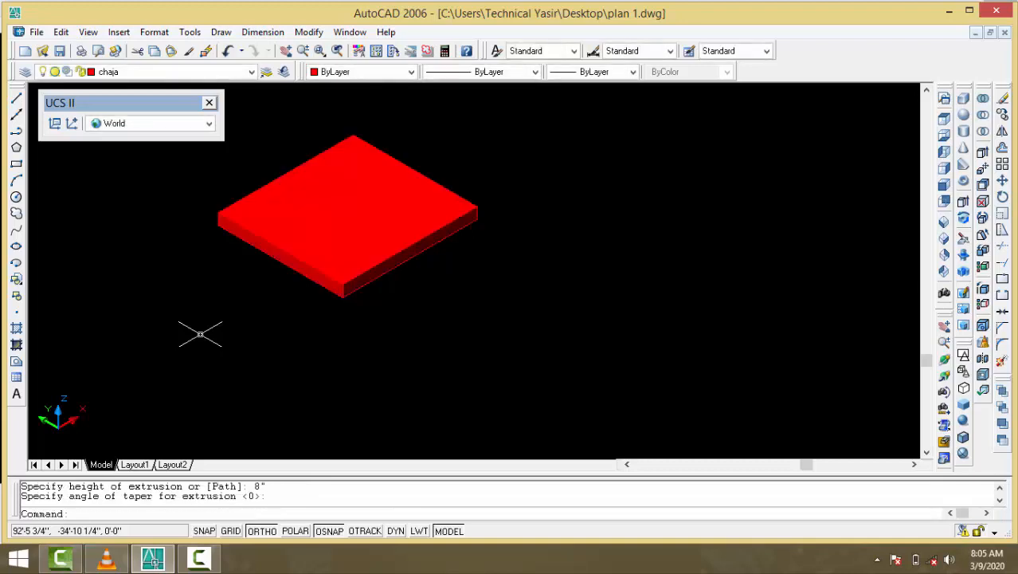
- Turn on the roof layer and make it current so the slab shows together with the stairwell block
{"action": "left_click", "coordinate": [157, 73]}
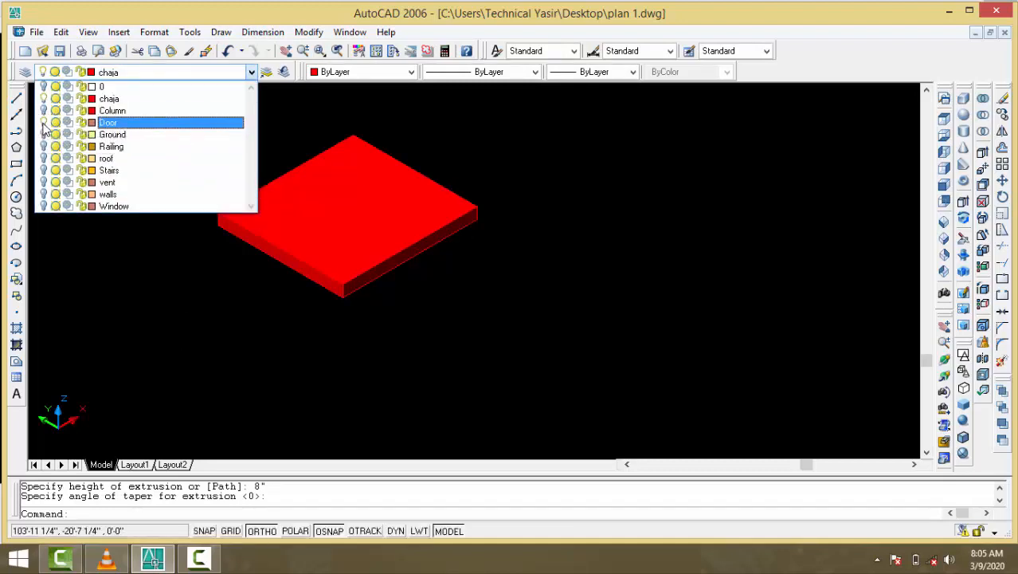
{"action": "left_click", "coordinate": [109, 124]}
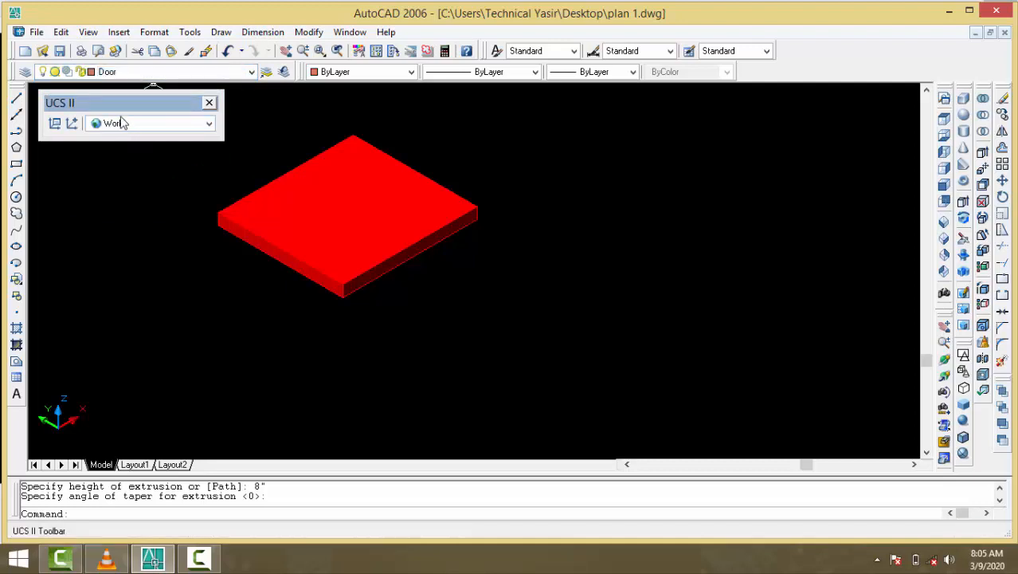
{"action": "left_click", "coordinate": [131, 71]}
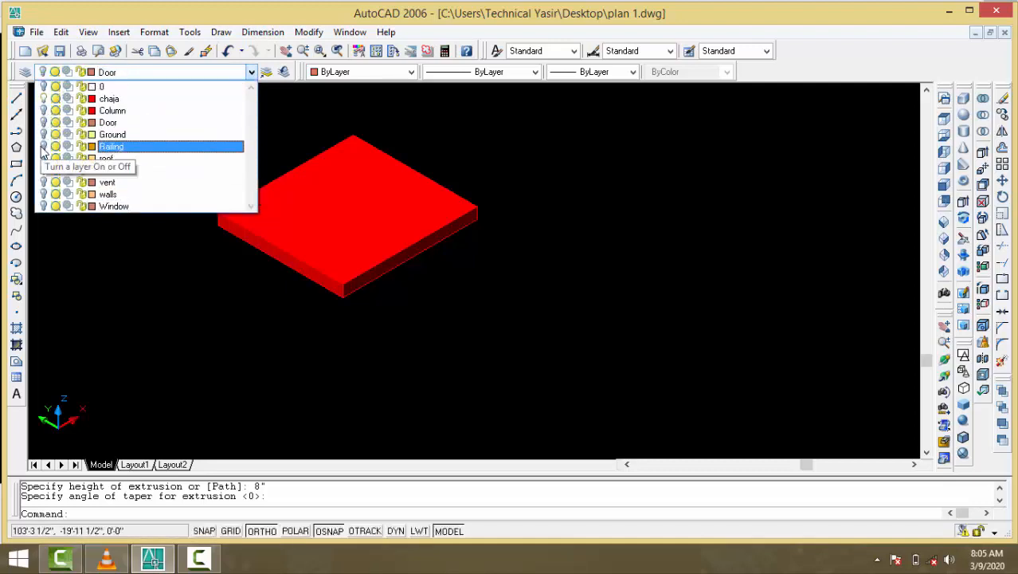
{"action": "left_click", "coordinate": [108, 160]}
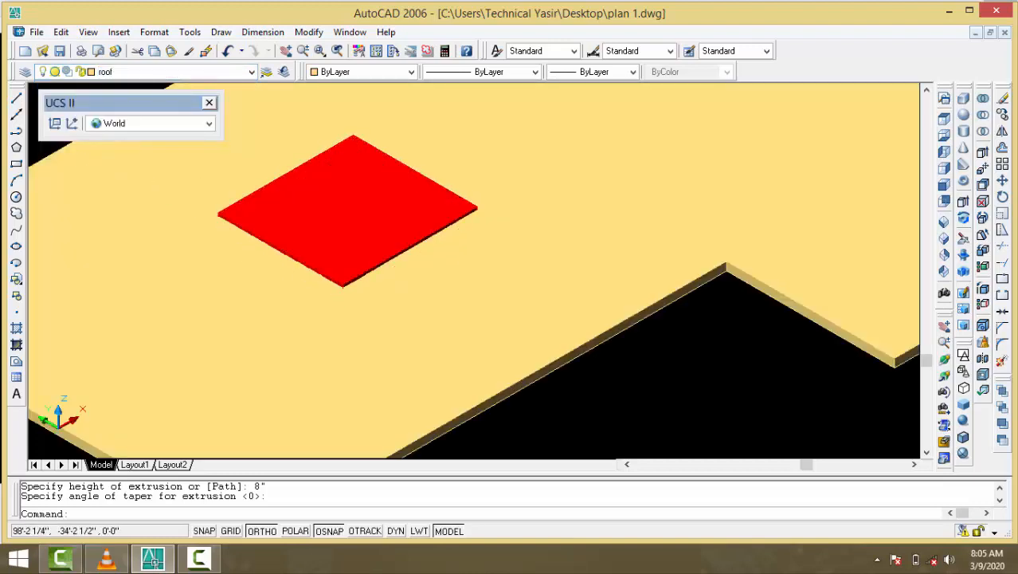
{"action": "scroll", "coordinate": [303, 289], "scroll_direction": "down", "scroll_amount": 2}
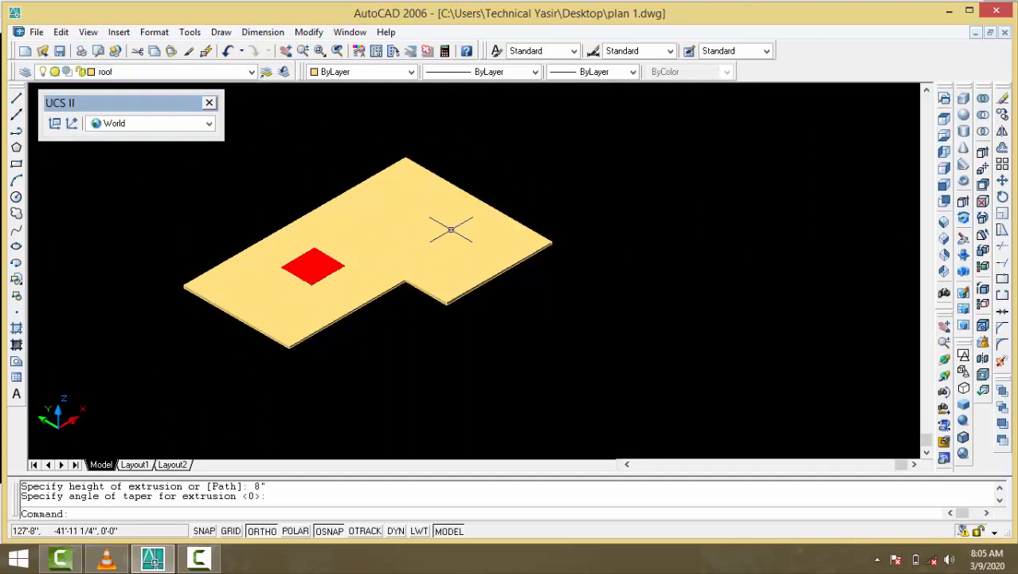
- Subtract the red stairwell block from the roof slab to cut the stair opening
{"action": "left_click", "coordinate": [984, 117]}
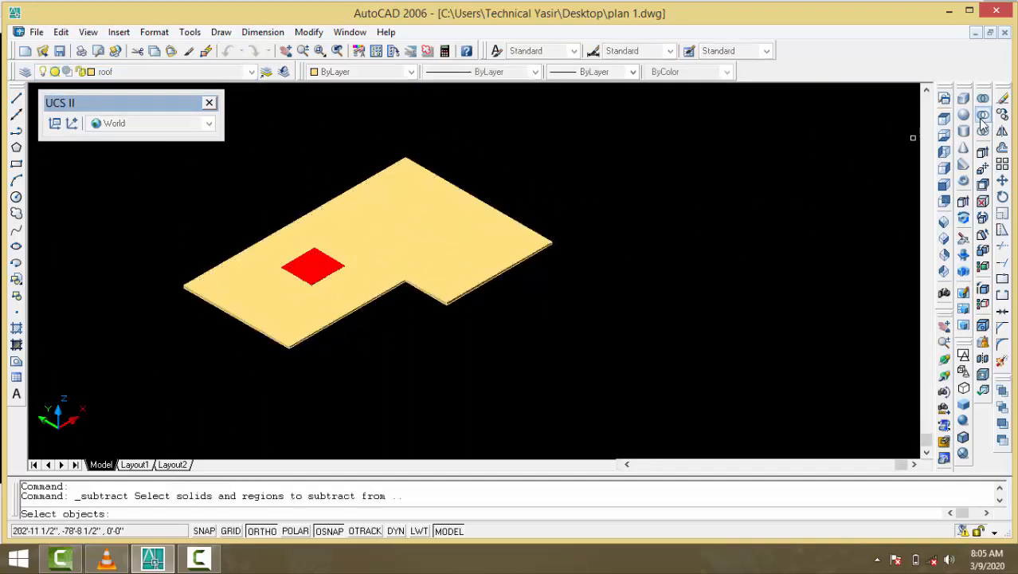
{"action": "left_click", "coordinate": [524, 225]}
{"action": "key", "text": "Return"}
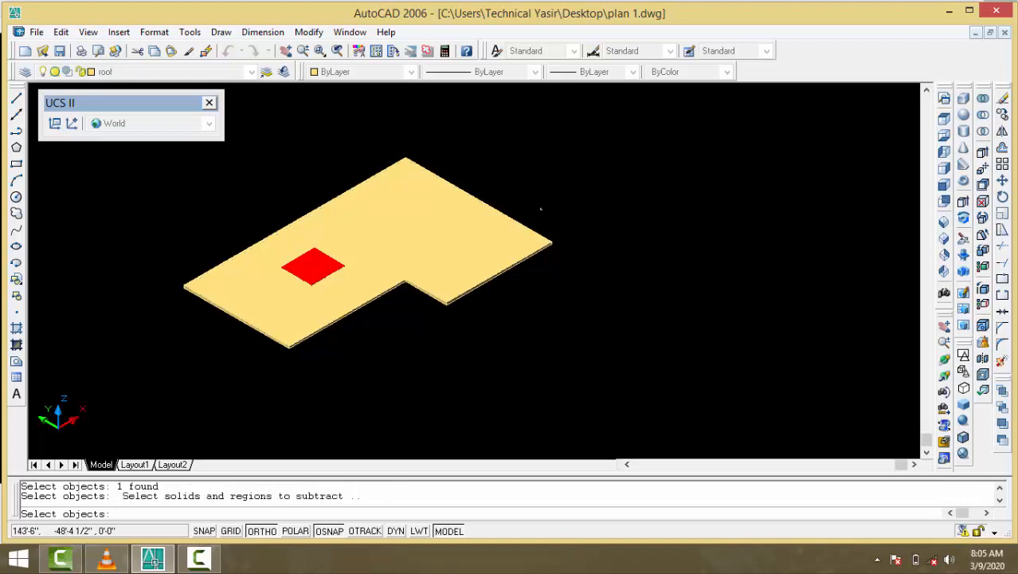
{"action": "left_click", "coordinate": [620, 122]}
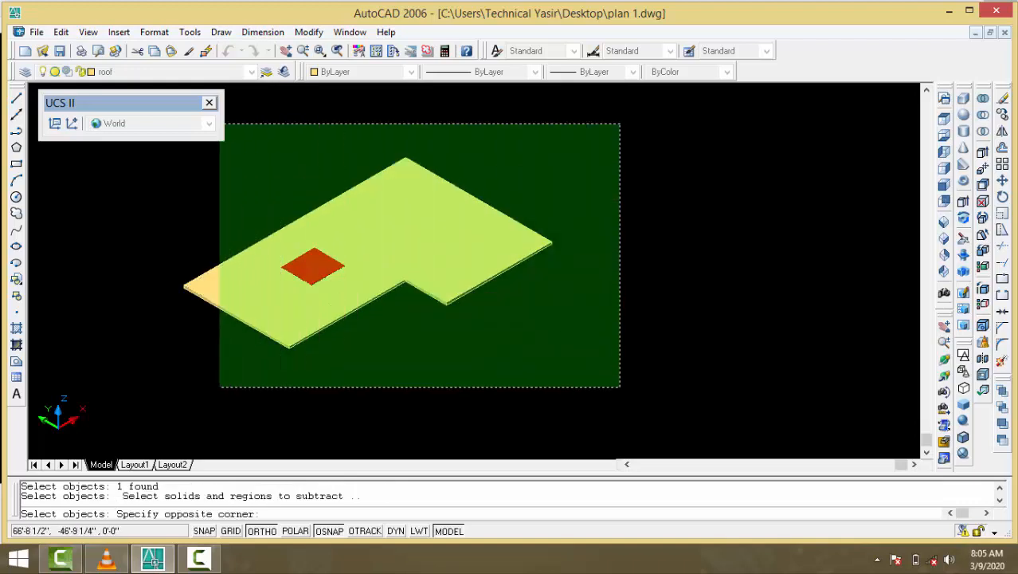
{"action": "left_click", "coordinate": [166, 398]}
{"action": "key", "text": "Return"}
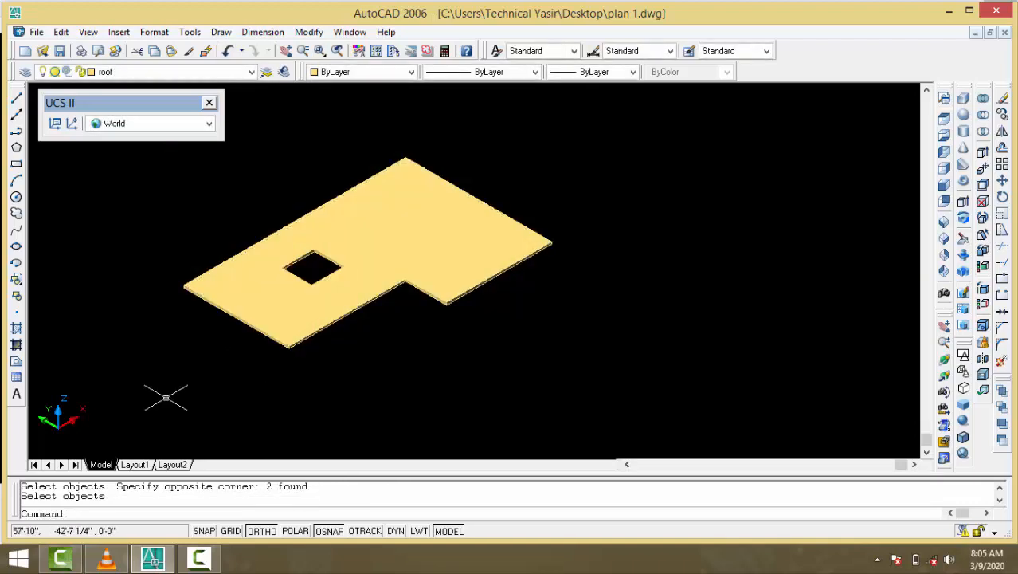
- Turn off chaja, turn on the Column, Door, Ground, Stairs, vent, walls and Window layers, and make walls current
{"action": "left_click", "coordinate": [251, 72]}
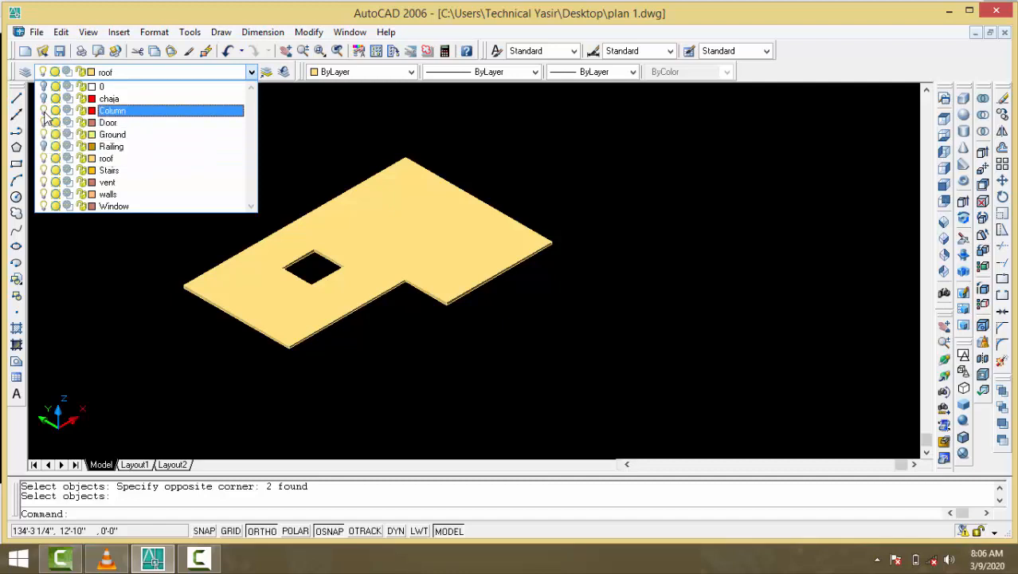
{"action": "left_click", "coordinate": [108, 194]}
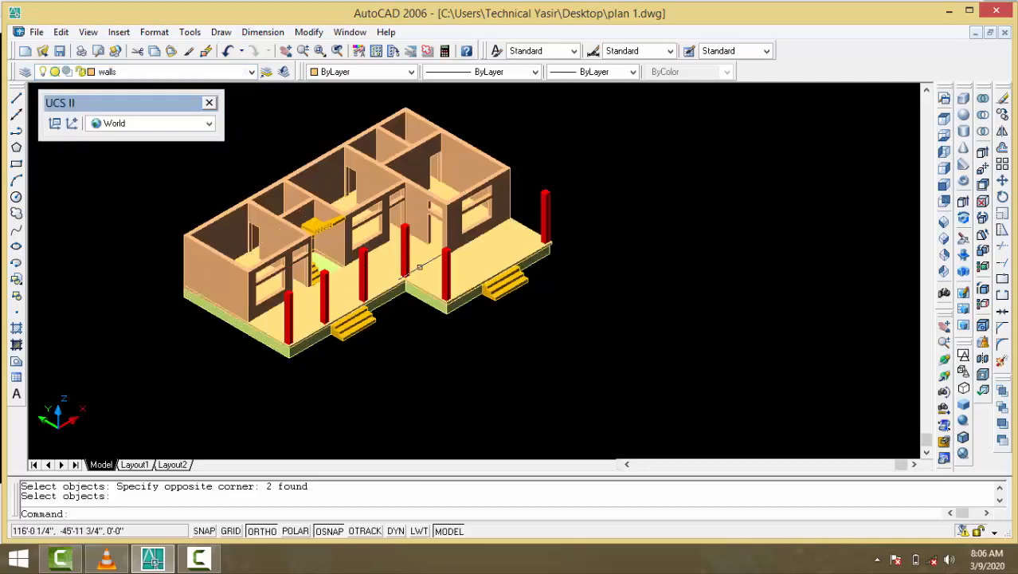
{"action": "scroll", "coordinate": [423, 269], "scroll_direction": "down", "scroll_amount": 2}
{"action": "scroll", "coordinate": [374, 271], "scroll_direction": "up", "scroll_amount": 5}
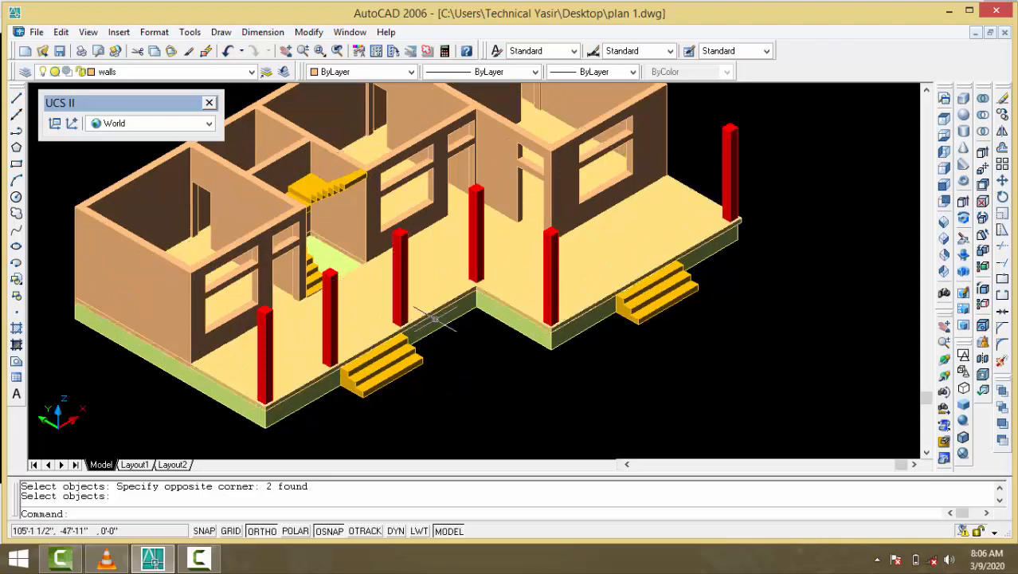
- Turn off the roof layer, make it the current layer and dismiss the layer warning
{"action": "left_click", "coordinate": [177, 72]}
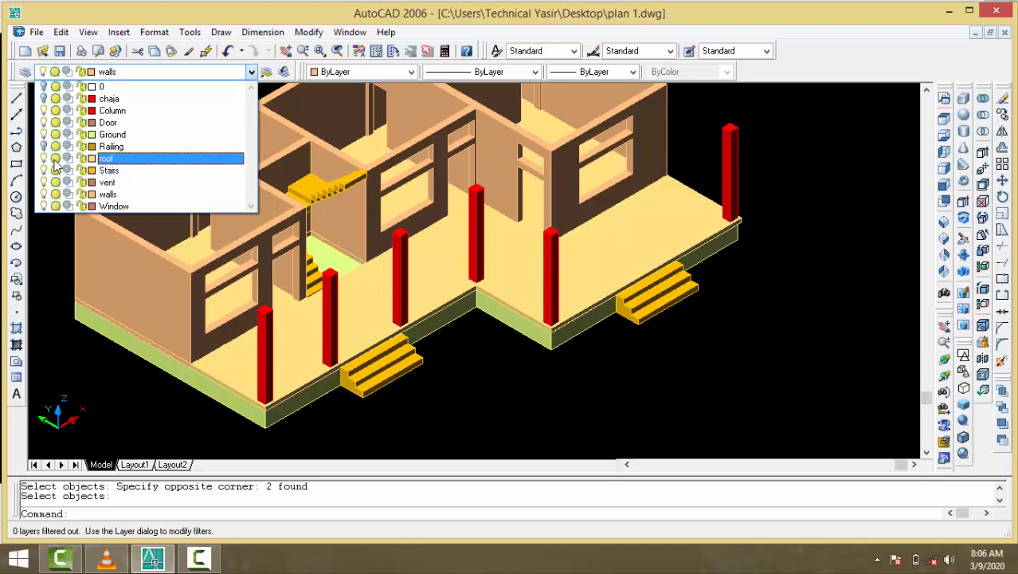
{"action": "left_click", "coordinate": [106, 159]}
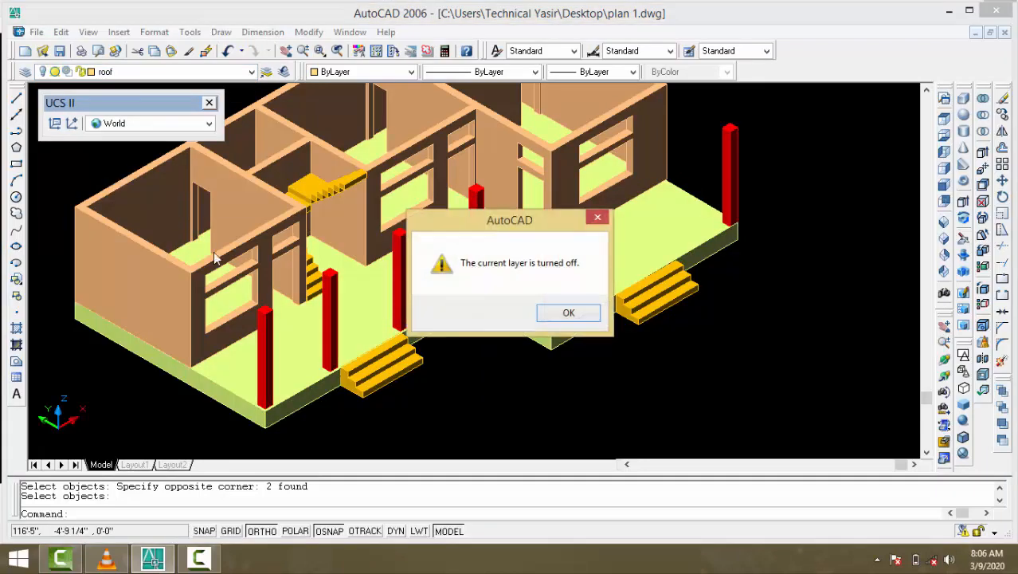
{"action": "left_click", "coordinate": [571, 312]}
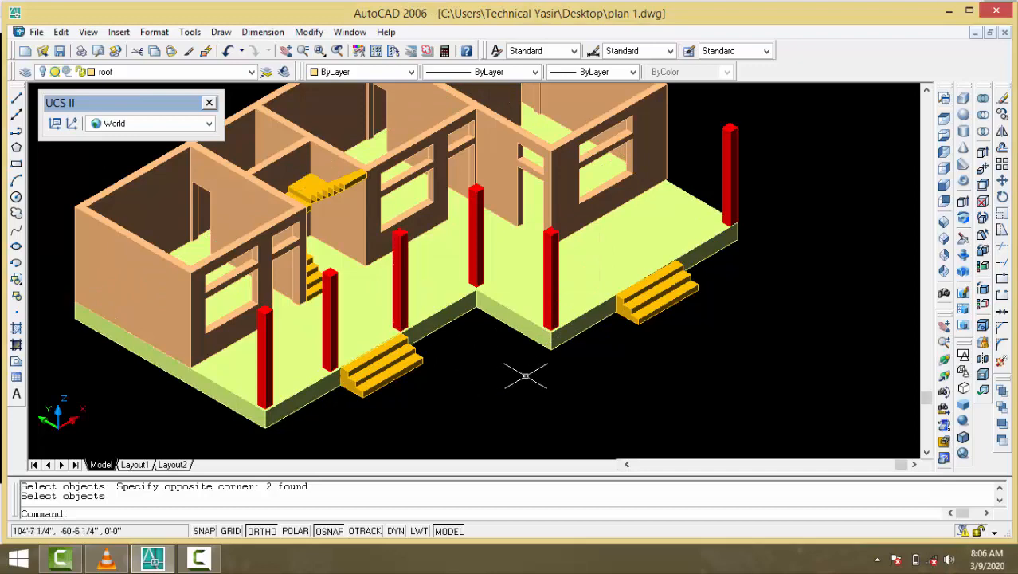
{"action": "scroll", "coordinate": [490, 365], "scroll_direction": "down", "scroll_amount": 1}
{"action": "scroll", "coordinate": [405, 343], "scroll_direction": "up", "scroll_amount": 5}
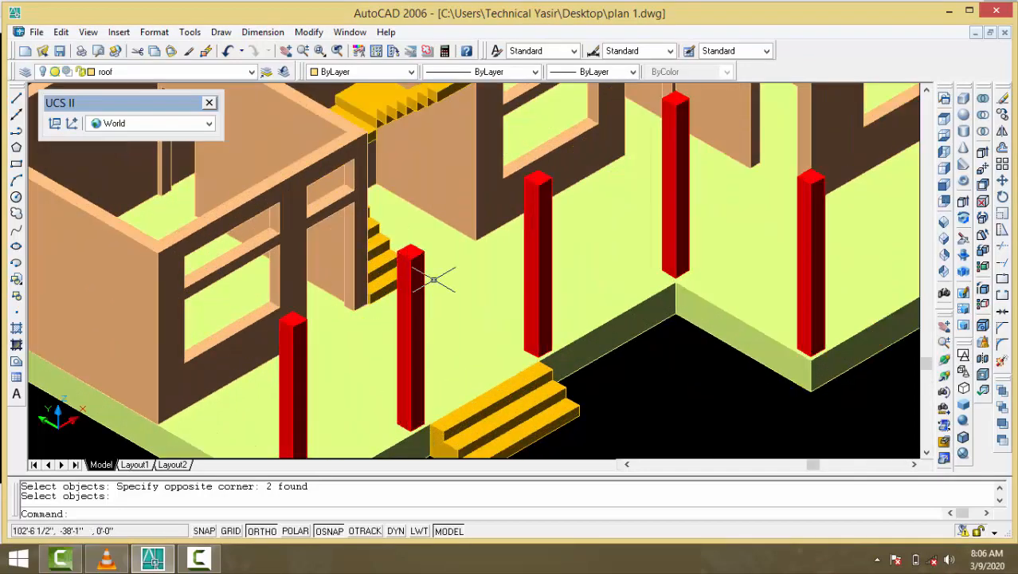
- Isolate the roof slab by turning on the roof layer and turning off all other layers, with roof as the current layer
{"action": "scroll", "coordinate": [433, 280], "scroll_direction": "down", "scroll_amount": 3}
{"action": "scroll", "coordinate": [481, 196], "scroll_direction": "up", "scroll_amount": 6}
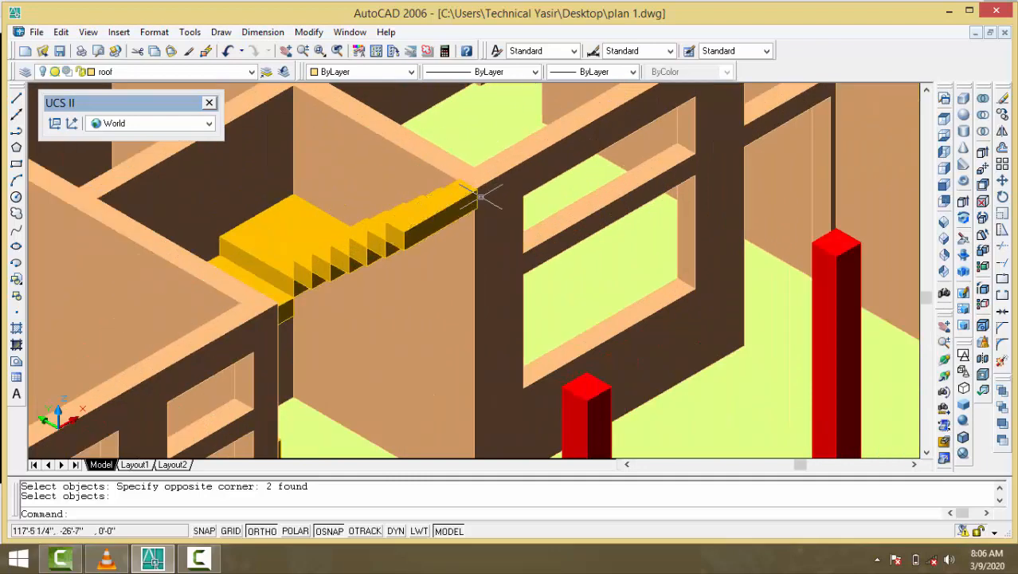
{"action": "scroll", "coordinate": [478, 197], "scroll_direction": "up", "scroll_amount": 2}
{"action": "scroll", "coordinate": [466, 190], "scroll_direction": "down", "scroll_amount": 7}
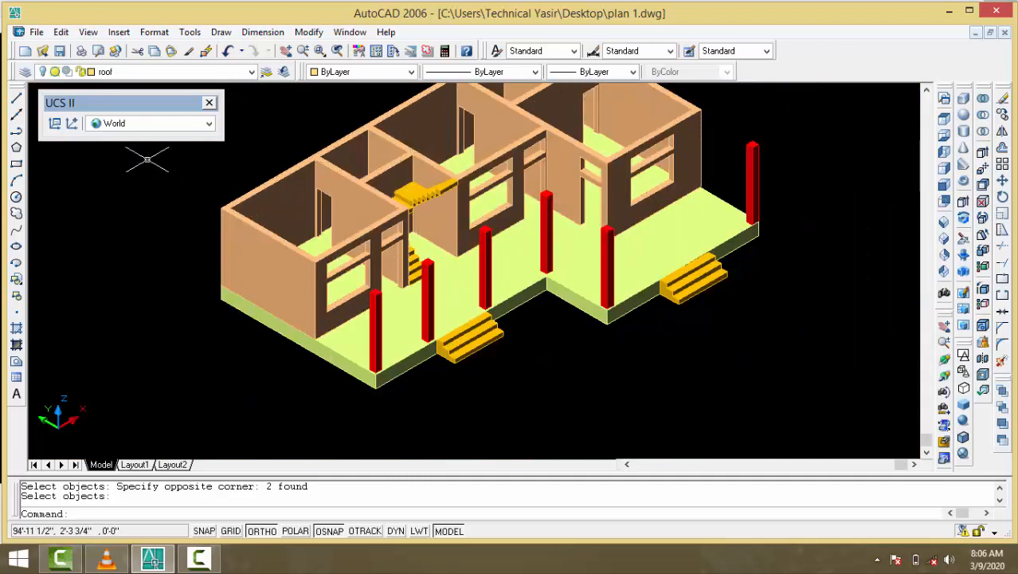
{"action": "left_click", "coordinate": [171, 72]}
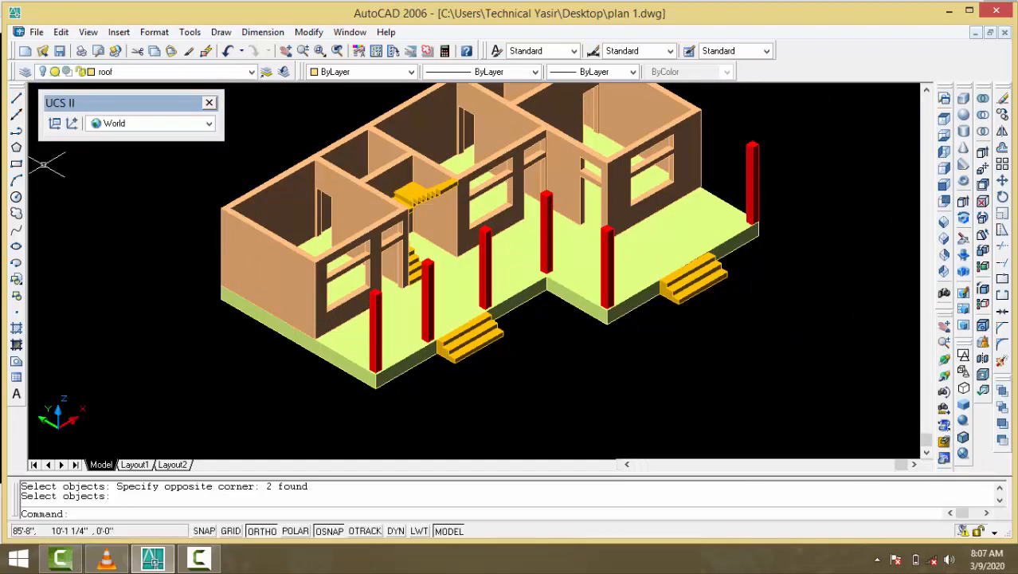
{"action": "left_click", "coordinate": [117, 72]}
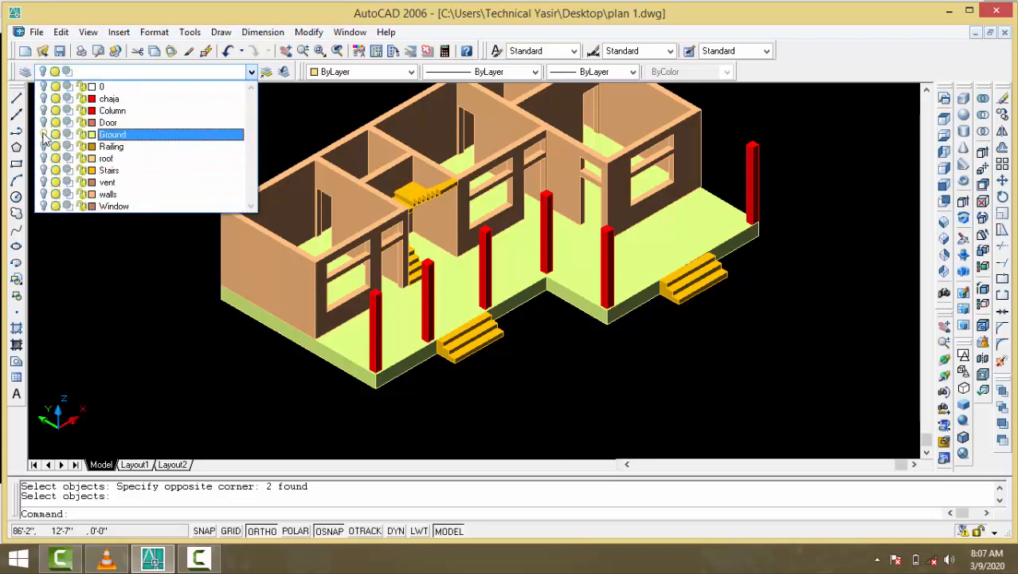
{"action": "left_click", "coordinate": [43, 158]}
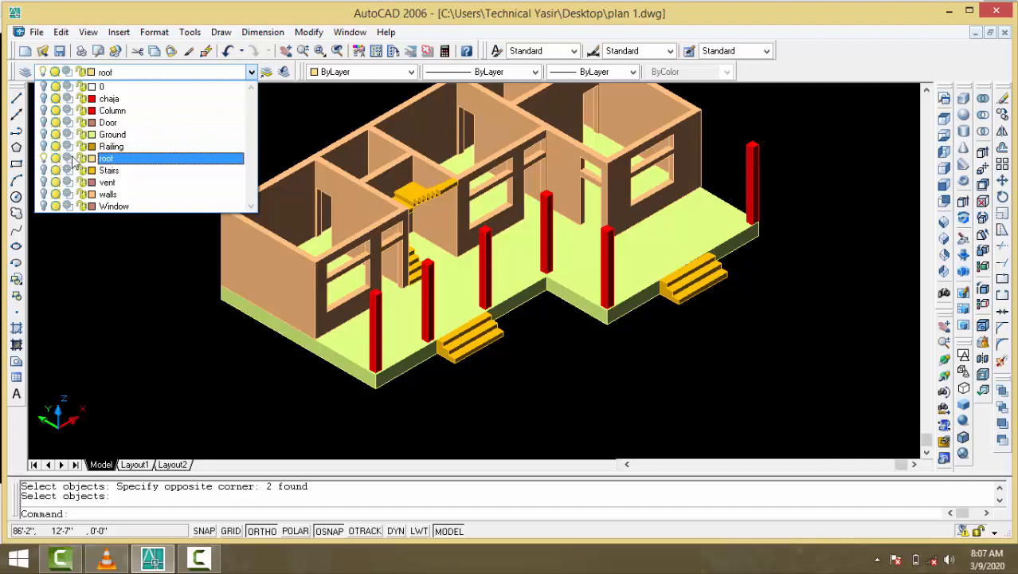
{"action": "left_click", "coordinate": [111, 161]}
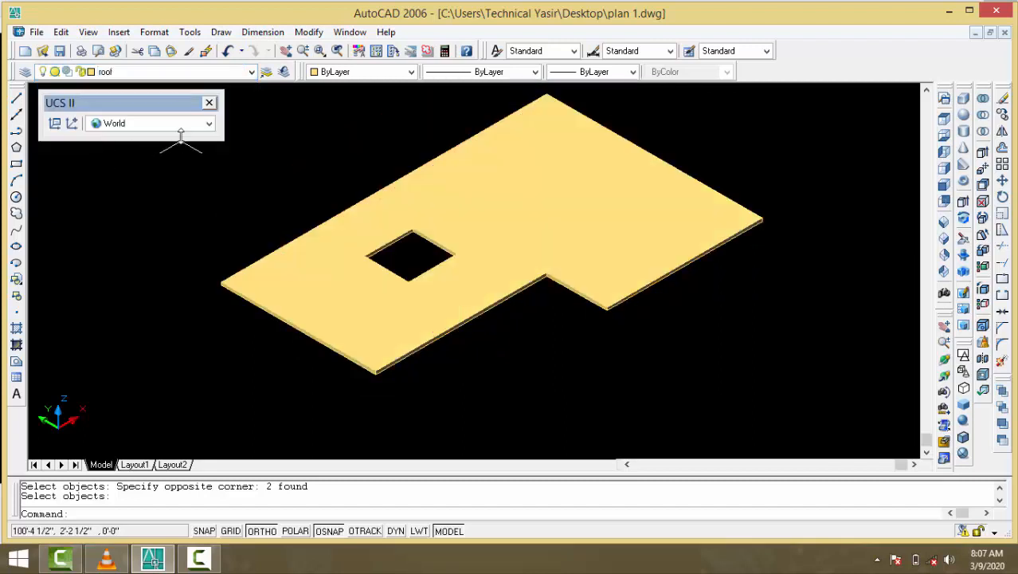
- Switch the UCS from World to the Front preset and clear the slab selection
{"action": "left_click", "coordinate": [179, 129]}
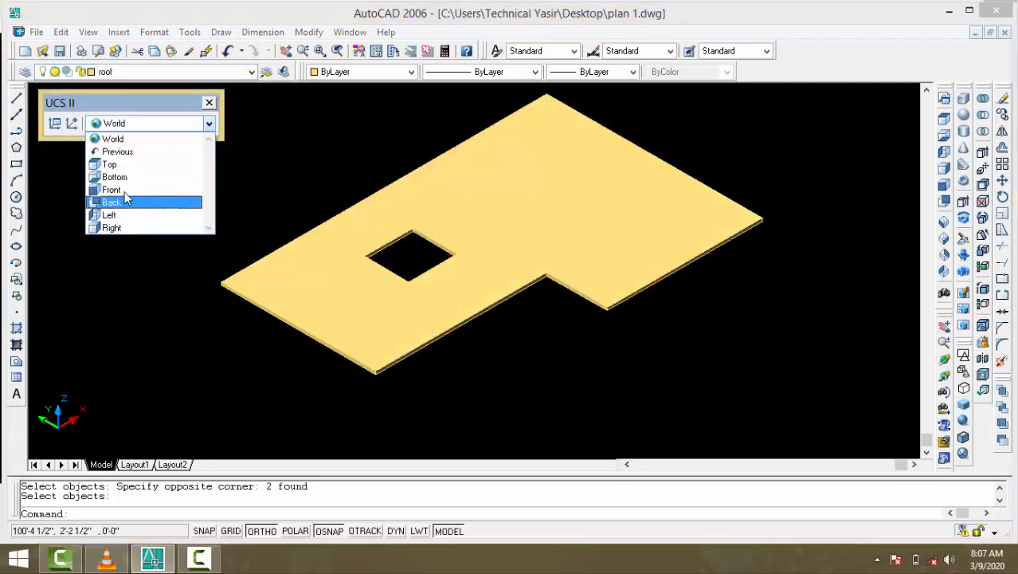
{"action": "left_click", "coordinate": [124, 193]}
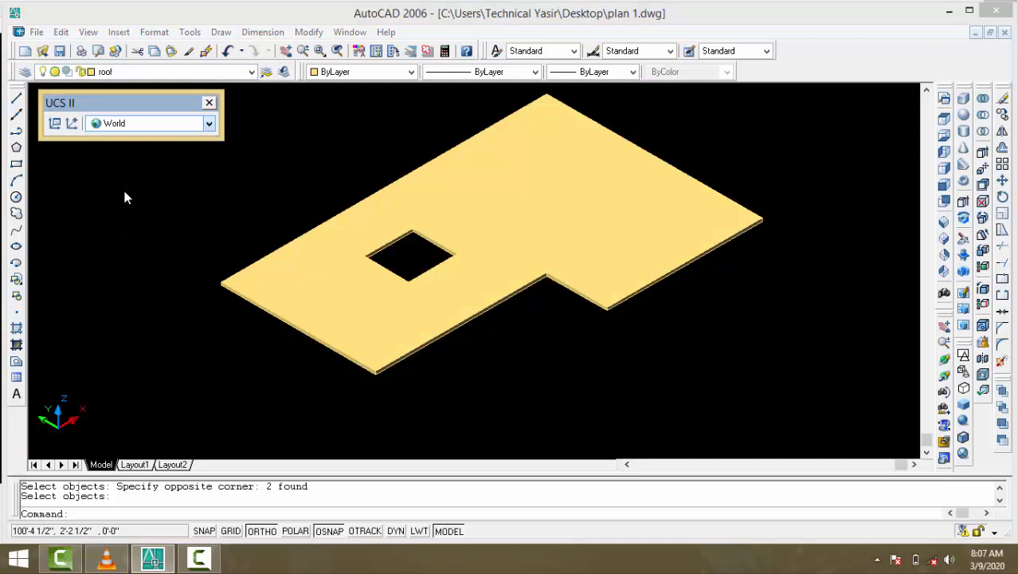
{"action": "left_click", "coordinate": [503, 302]}
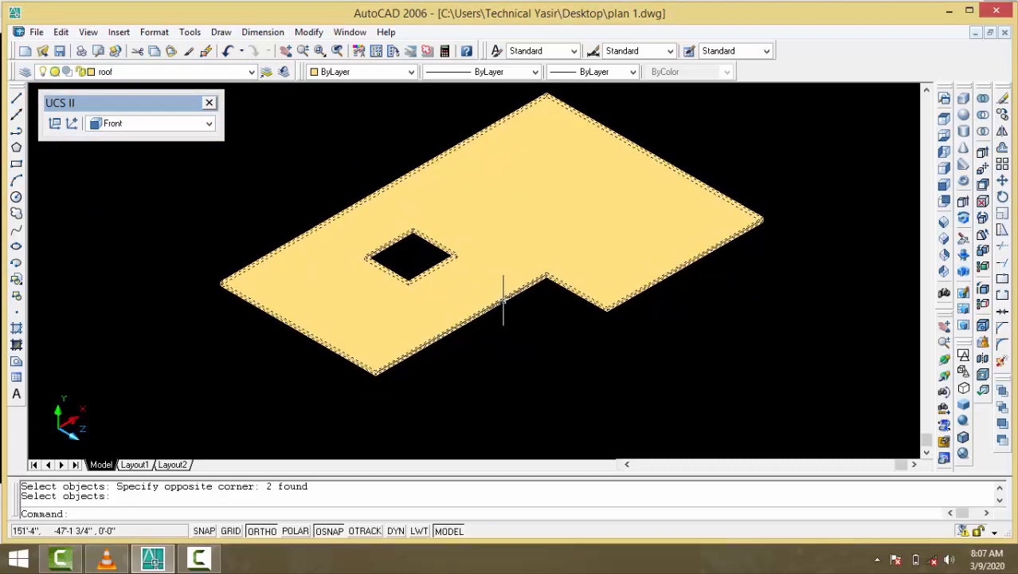
{"action": "key", "text": "Escape"}
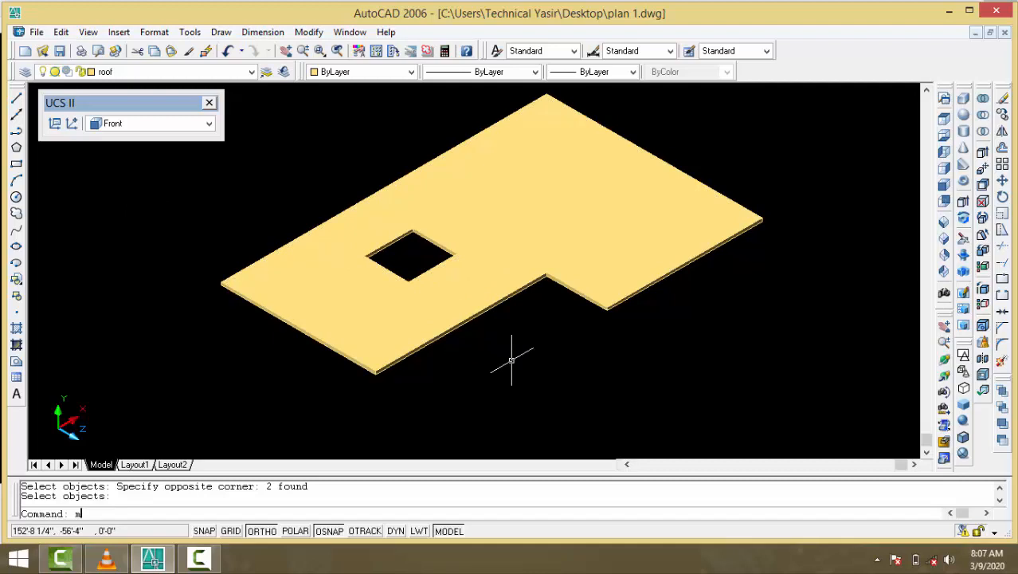
- Move the roof slab 11' vertically upward
{"action": "type", "text": "m"}
{"action": "key", "text": "Return"}
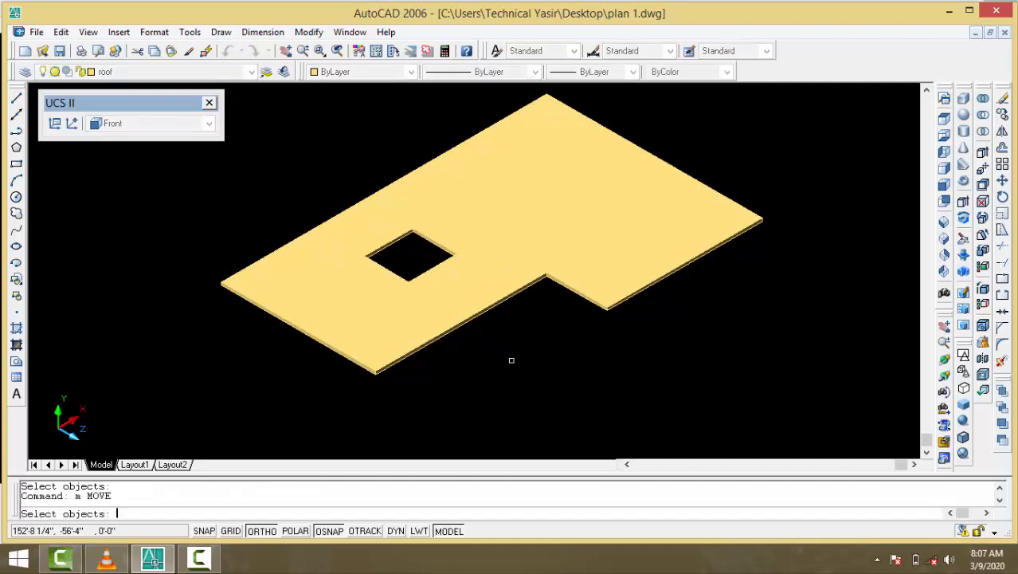
{"action": "left_click", "coordinate": [518, 294]}
{"action": "key", "text": "Return"}
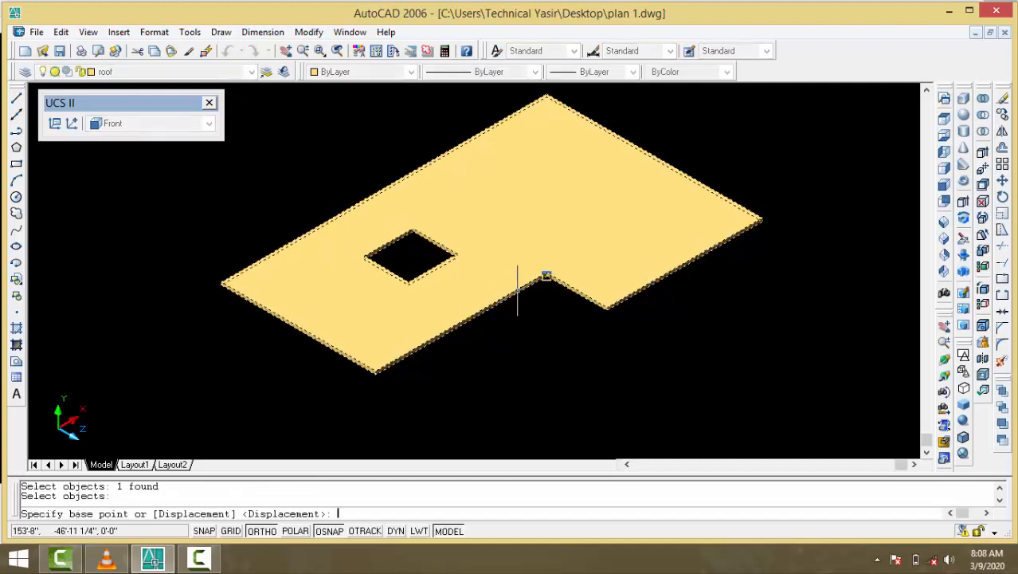
{"action": "left_click", "coordinate": [169, 381]}
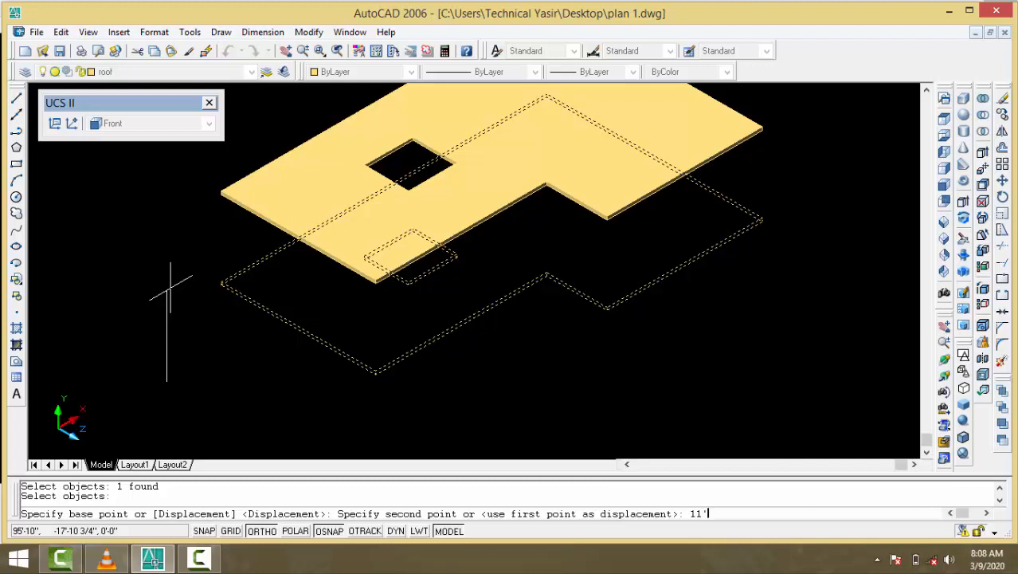
{"action": "key", "text": "Return"}
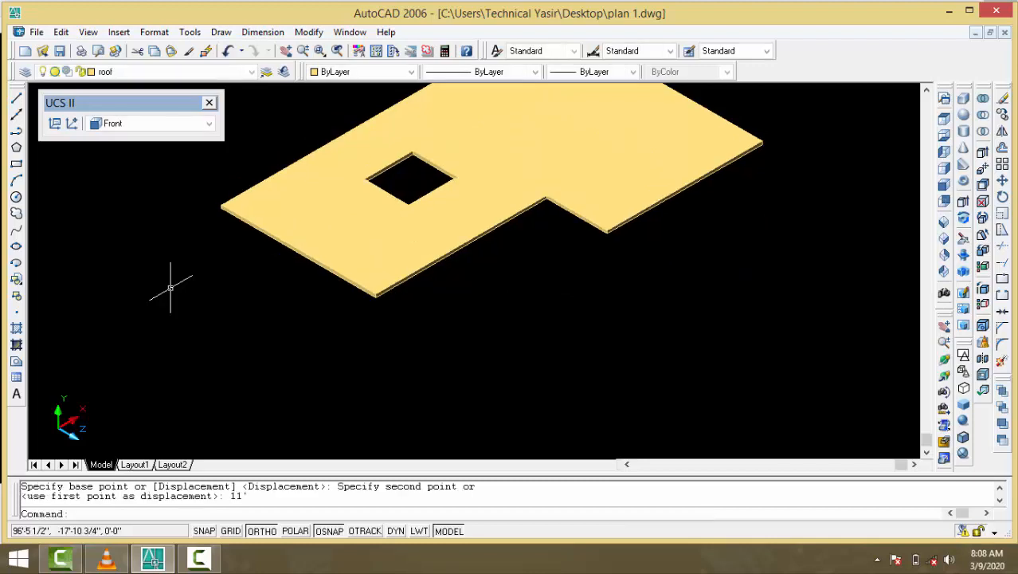
- Turn on the Column, Door, Ground, Railing, Stairs, vent, walls and Window layers alongside the roof, and make Column current
{"action": "left_click", "coordinate": [157, 73]}
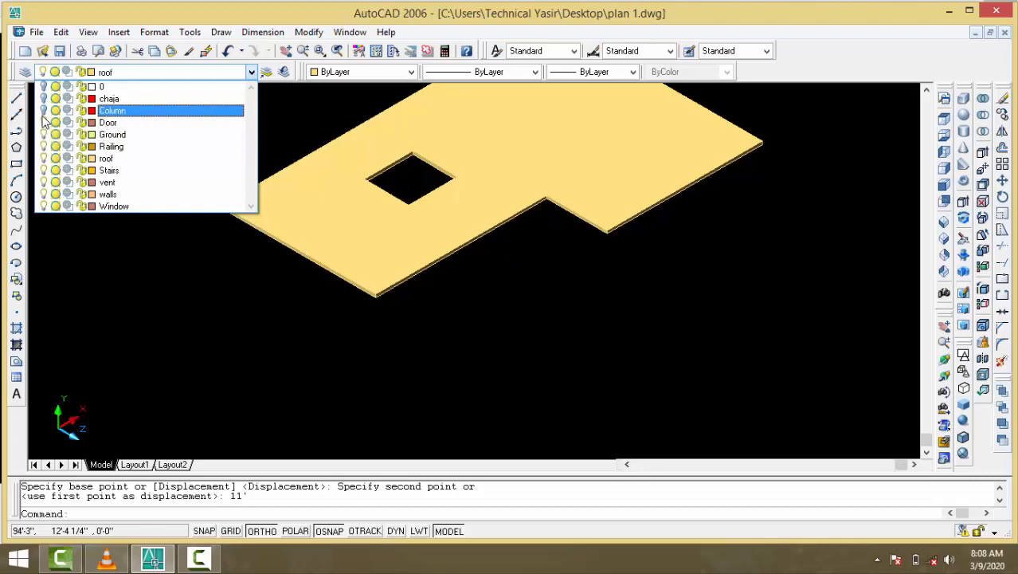
{"action": "left_click", "coordinate": [140, 171]}
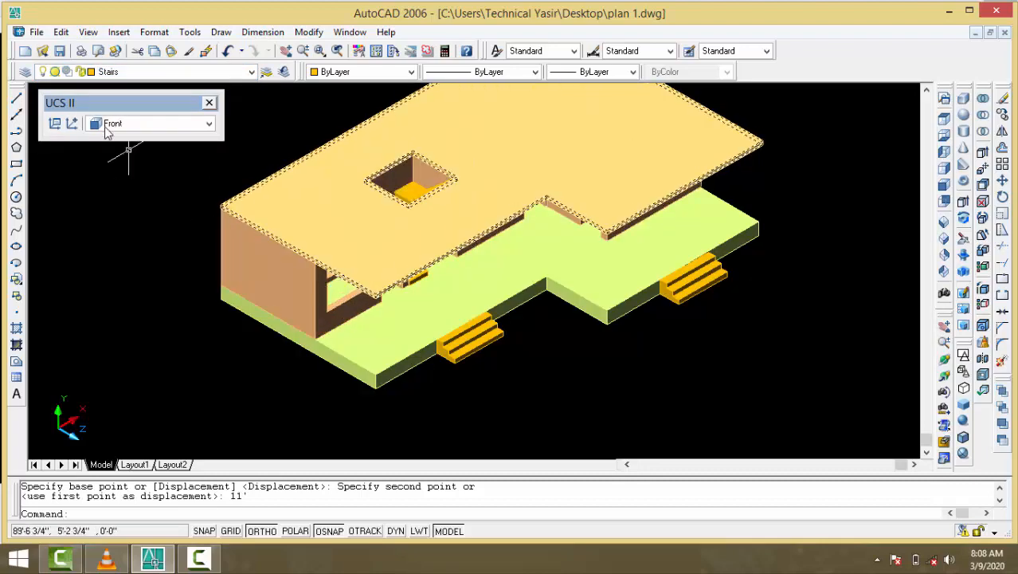
{"action": "left_click", "coordinate": [110, 71]}
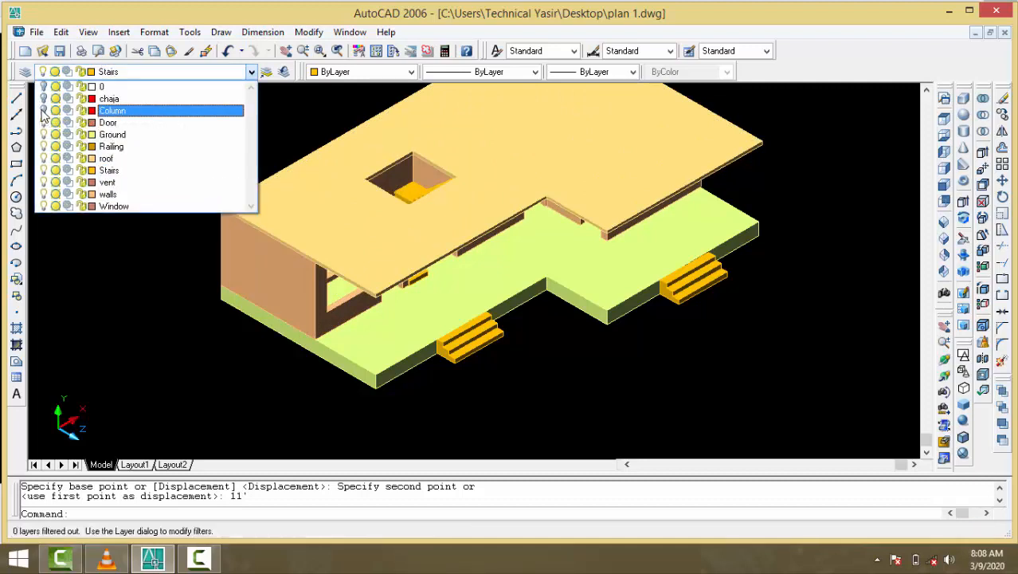
{"action": "left_click", "coordinate": [112, 111]}
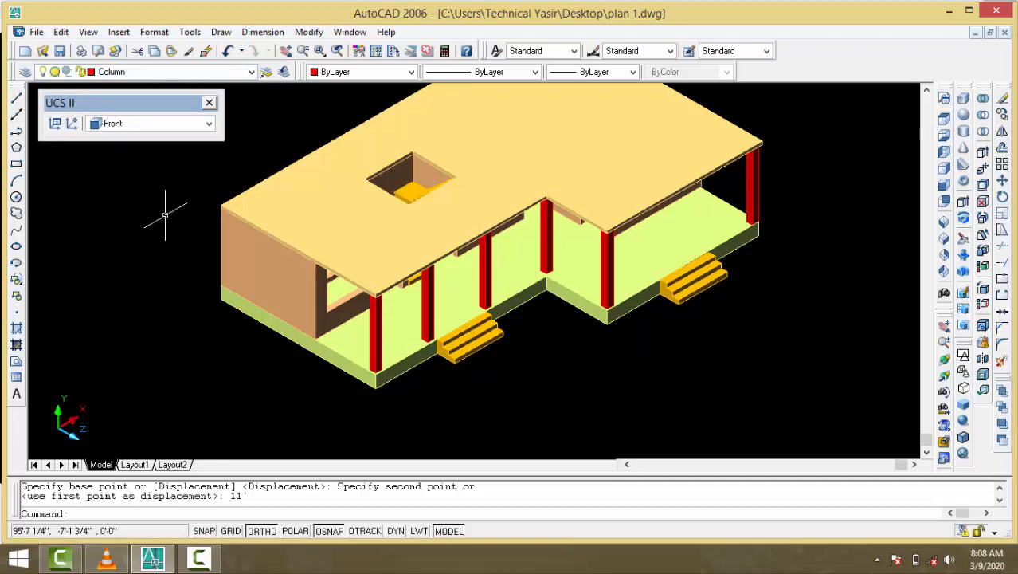
- Check how the raised roof slab sits over the walls, columns and stairs, and save the drawing
{"action": "scroll", "coordinate": [539, 272], "scroll_direction": "down", "scroll_amount": 2}
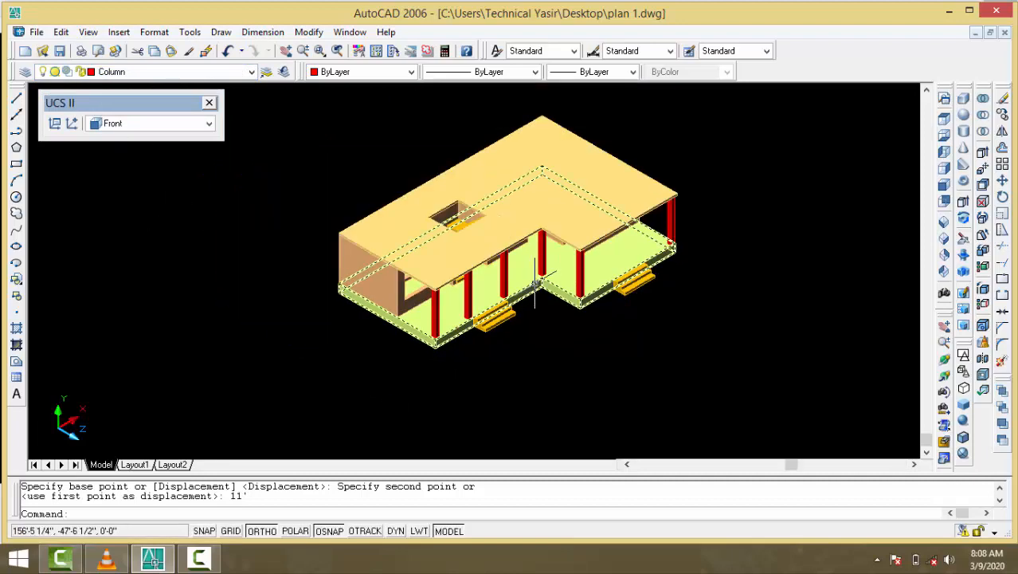
{"action": "scroll", "coordinate": [468, 229], "scroll_direction": "up", "scroll_amount": 6}
{"action": "scroll", "coordinate": [468, 228], "scroll_direction": "up", "scroll_amount": 4}
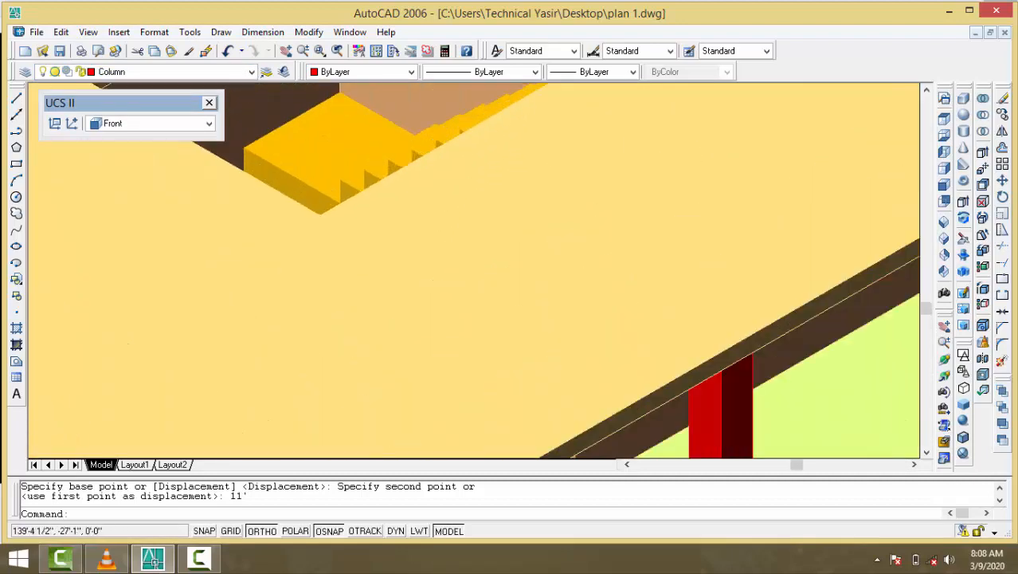
{"action": "scroll", "coordinate": [458, 231], "scroll_direction": "down", "scroll_amount": 6}
{"action": "scroll", "coordinate": [467, 268], "scroll_direction": "up", "scroll_amount": 2}
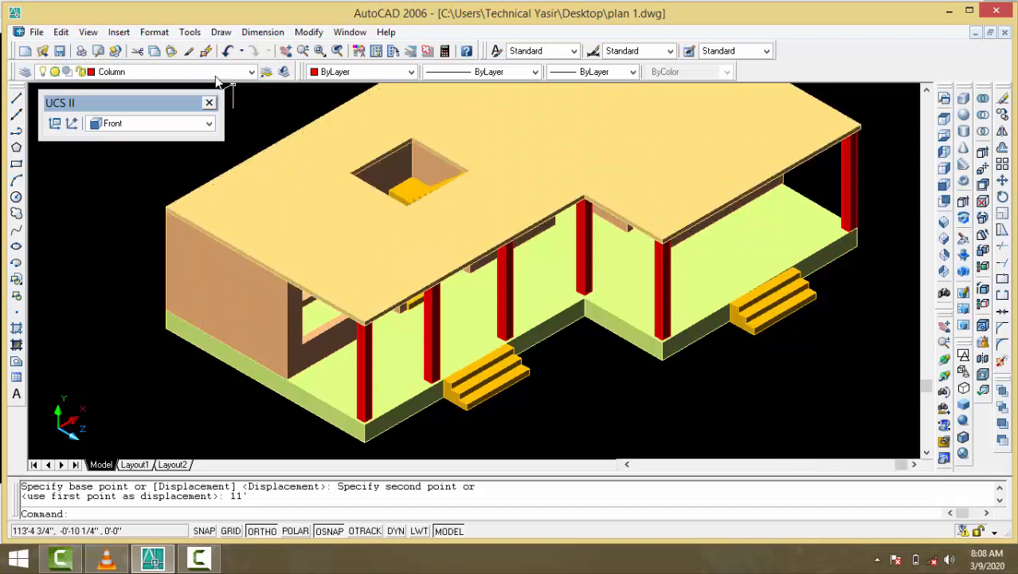
{"action": "key", "text": "ctrl+s"}
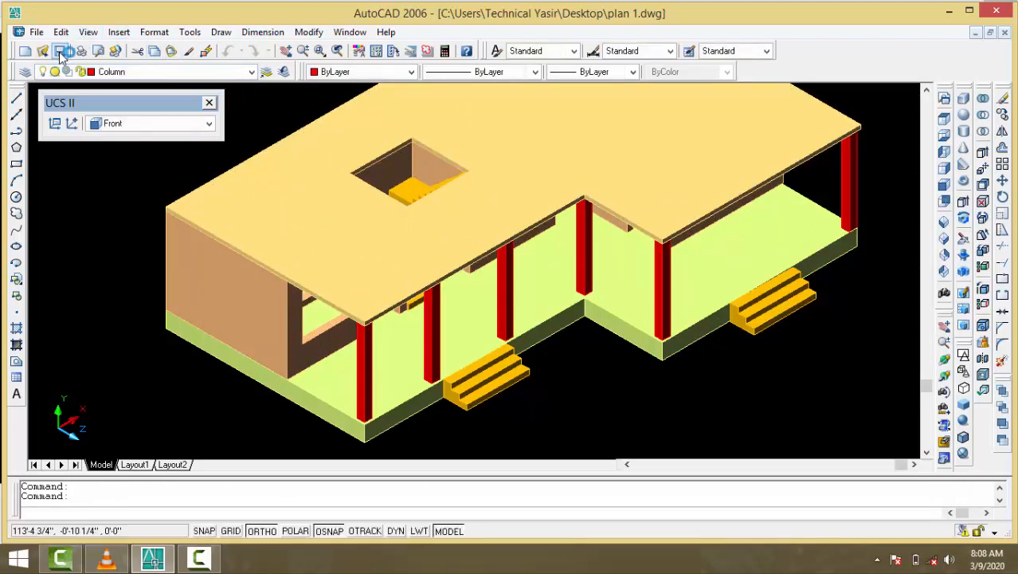
{"action": "left_click", "coordinate": [60, 51]}
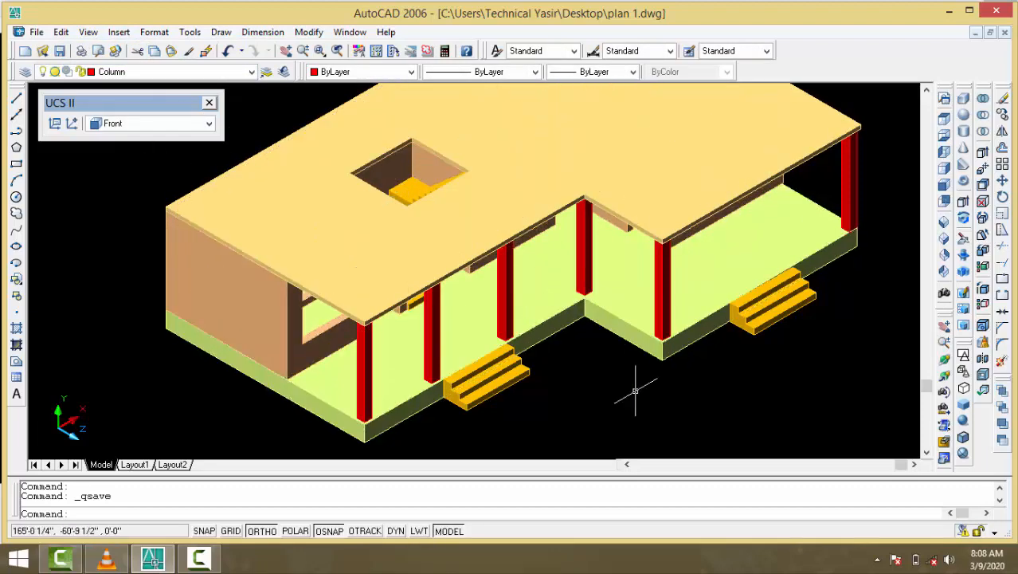
{"action": "scroll", "coordinate": [635, 390], "scroll_direction": "down", "scroll_amount": 2}
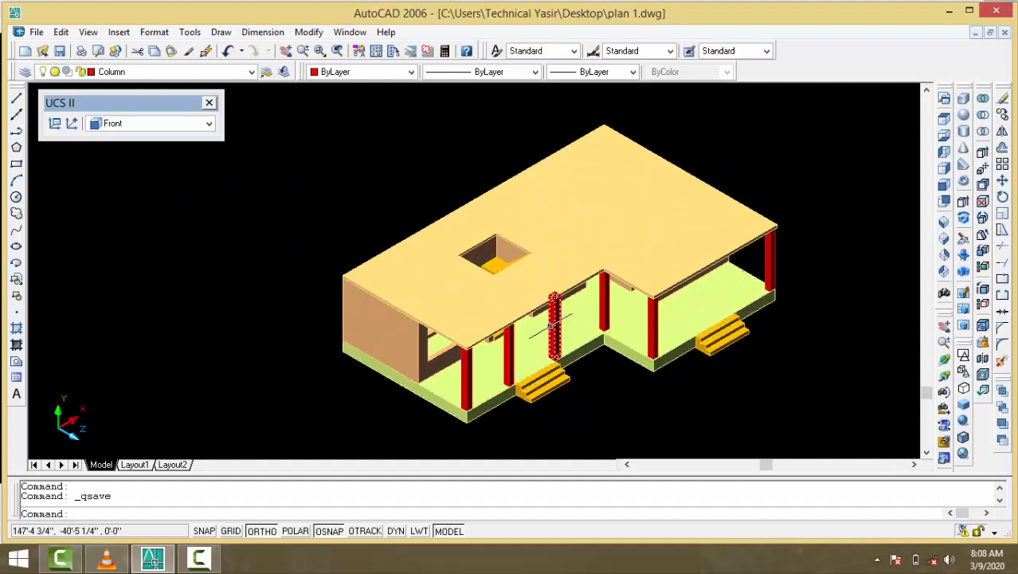